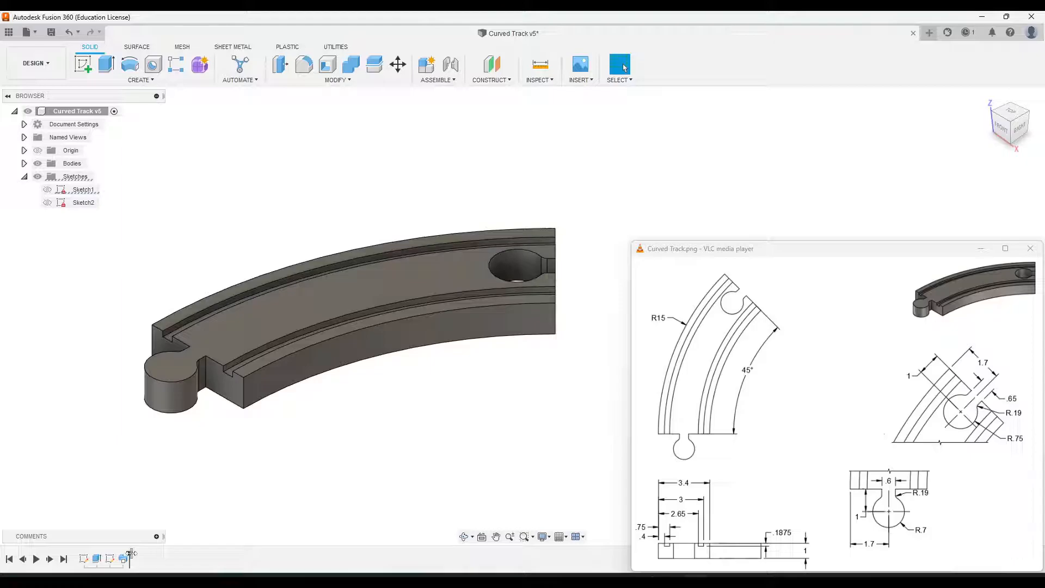
# - Roll the timeline back before the groove sketch and return it to the end to review how the track was built
pyautogui.moveTo(131, 554); pyautogui.dragTo(103, 554)
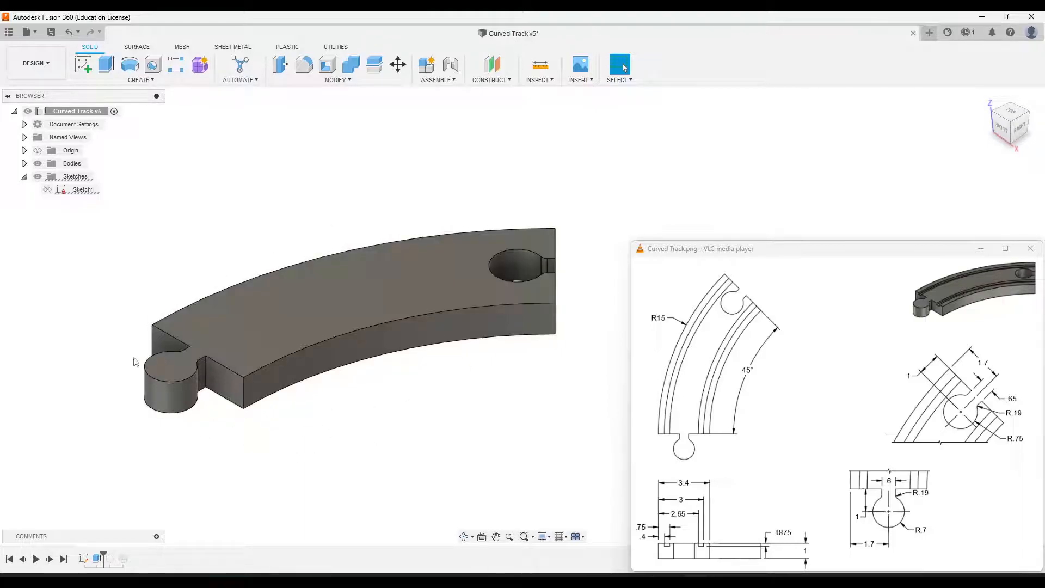
pyautogui.moveTo(102, 555); pyautogui.dragTo(130, 556)
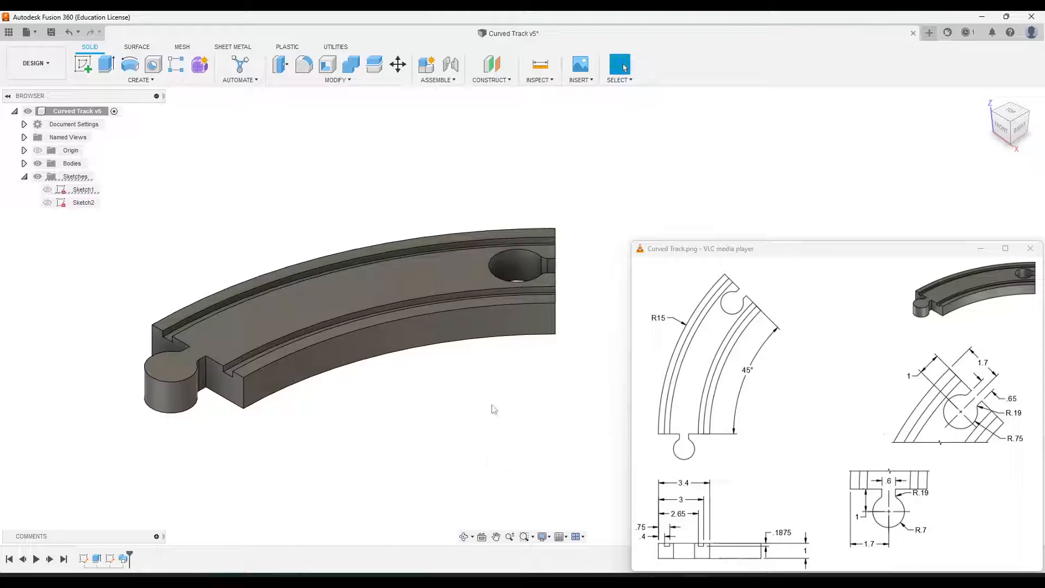
# - Create a new design and start a sketch on the horizontal origin plane
pyautogui.click(37, 35)
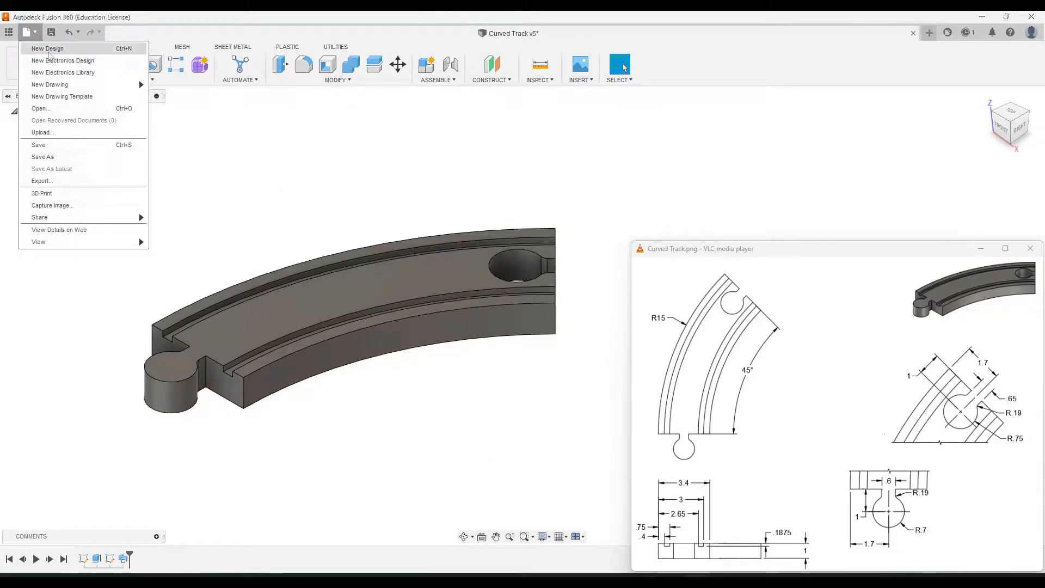
pyautogui.click(54, 46)
pyautogui.click(83, 64)
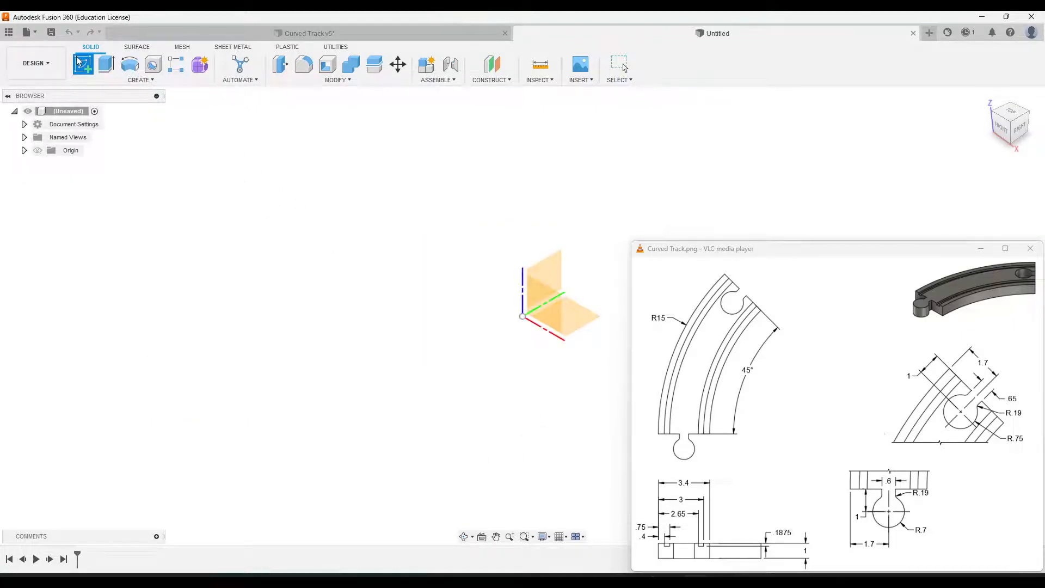
pyautogui.click(586, 322)
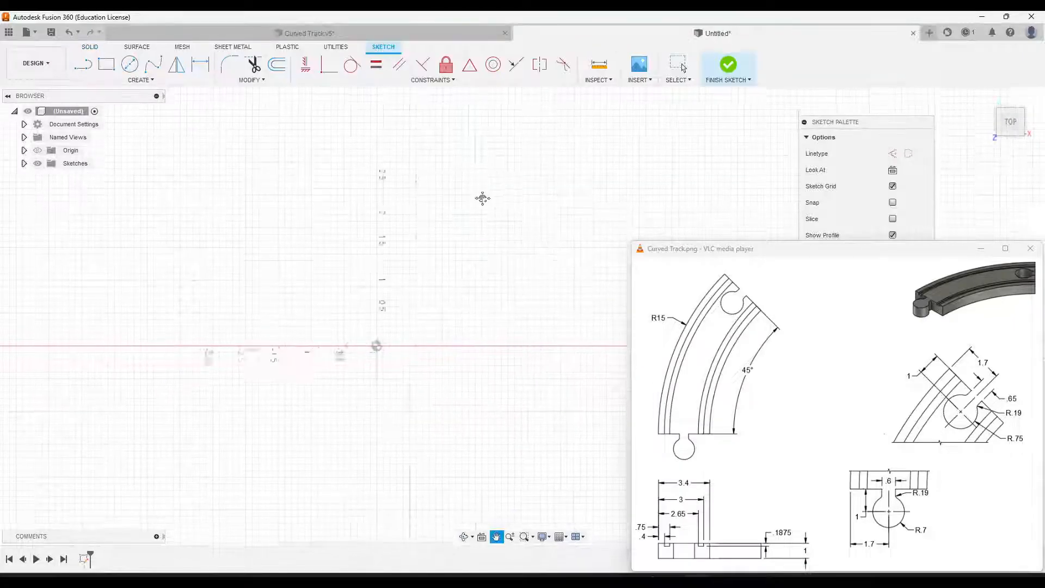
pyautogui.press('Escape')
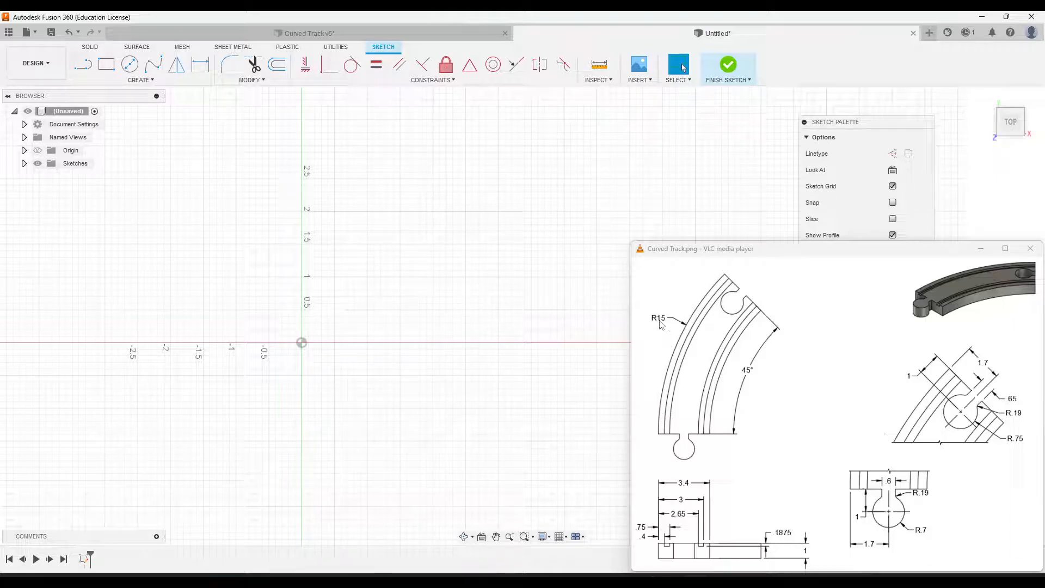
# - Draw a circle 30 in in diameter centred on the origin
pyautogui.moveTo(318, 297); pyautogui.dragTo(373, 274, button='middle')
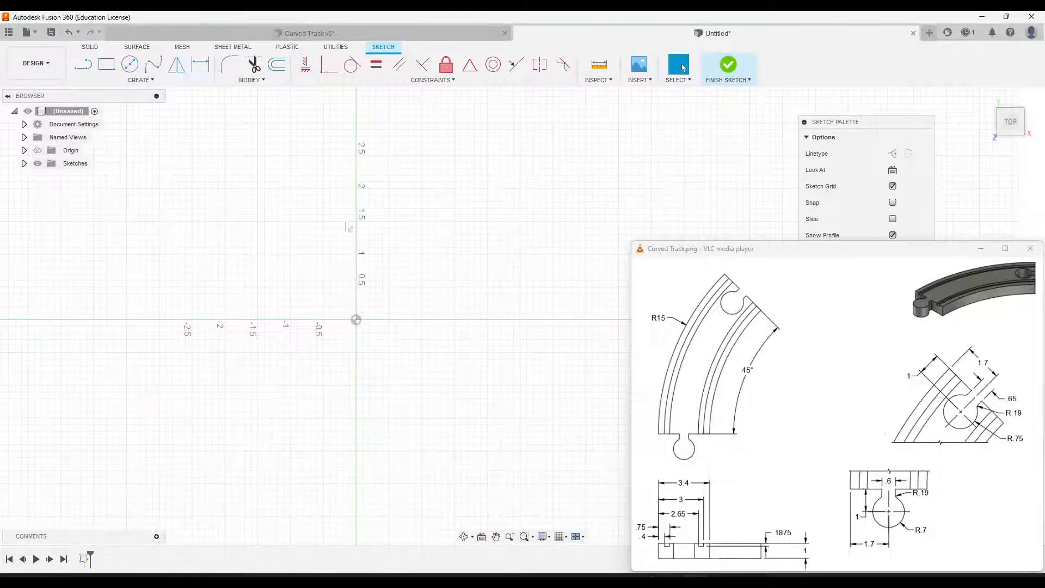
pyautogui.click(129, 65)
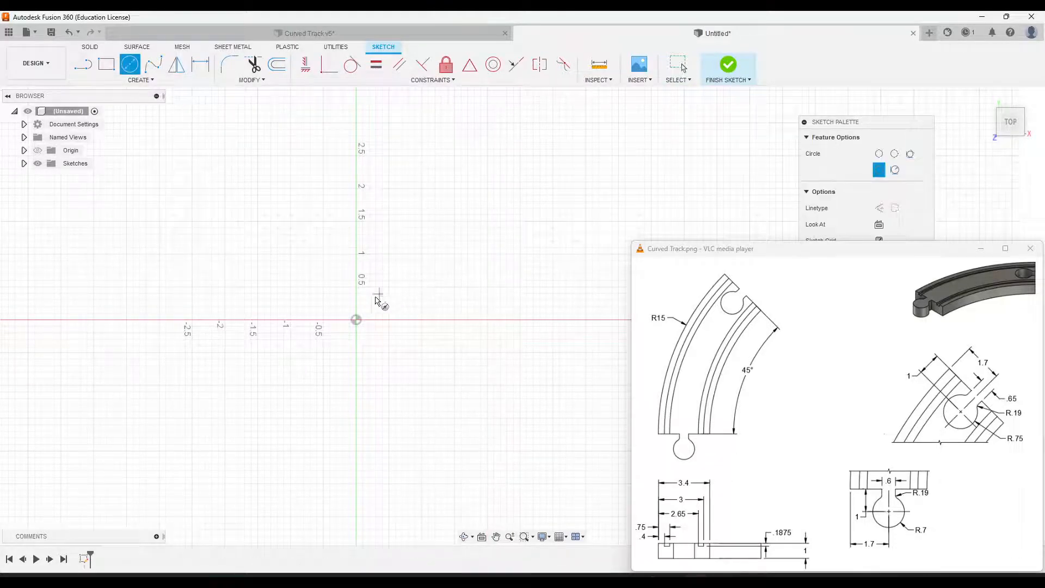
pyautogui.moveTo(357, 322); pyautogui.dragTo(459, 236, button='middle')
pyautogui.click(403, 306)
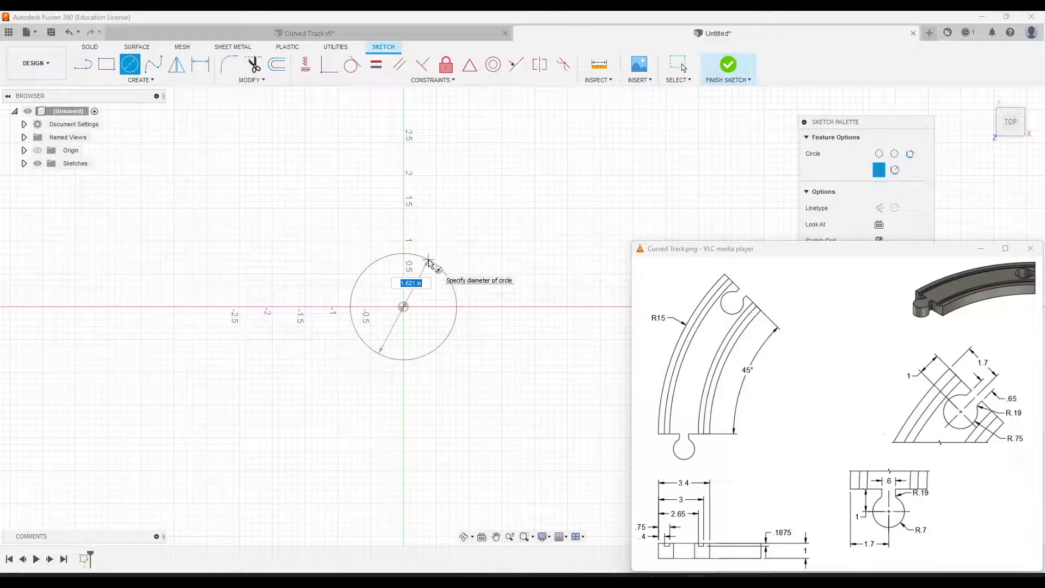
pyautogui.write('30')
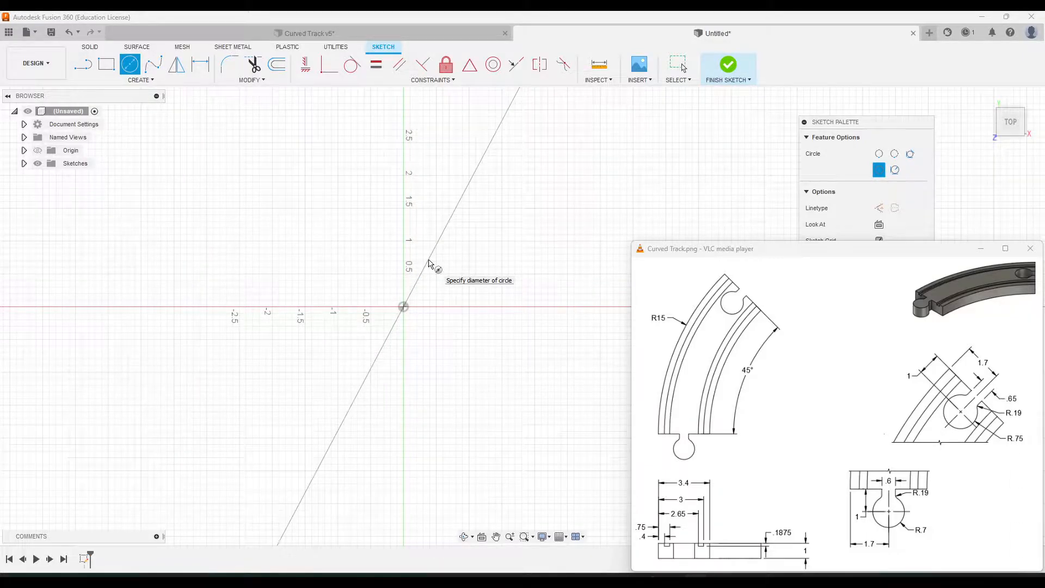
pyautogui.press('Return')
pyautogui.press('Escape')
# - Draw a horizontal radius line from the circle's centre to its left side and a second, sloping radius line to the upper-left circumference
pyautogui.scroll(-8, 430, 264)
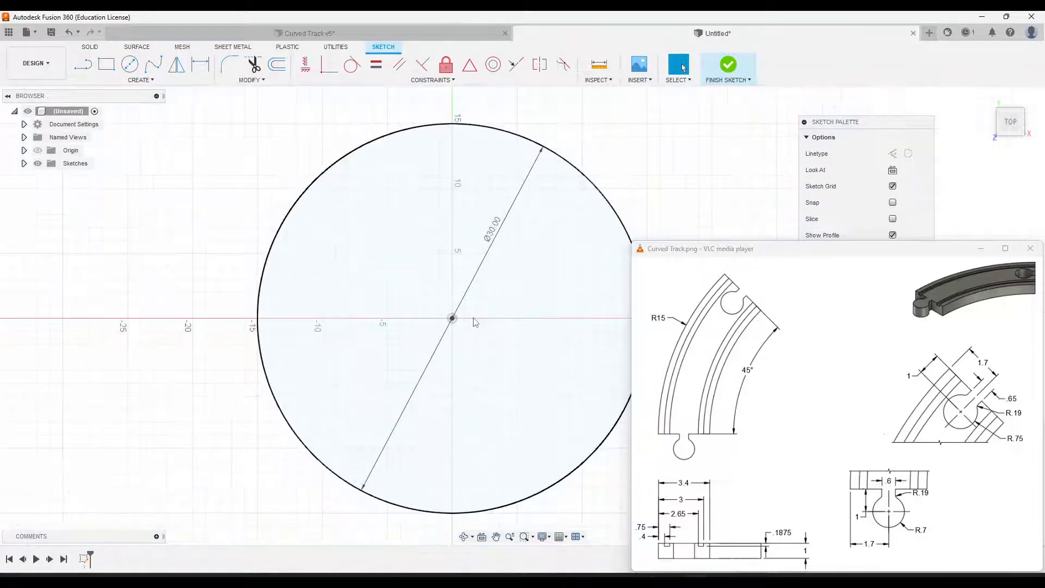
pyautogui.moveTo(518, 261); pyautogui.dragTo(406, 233, button='middle')
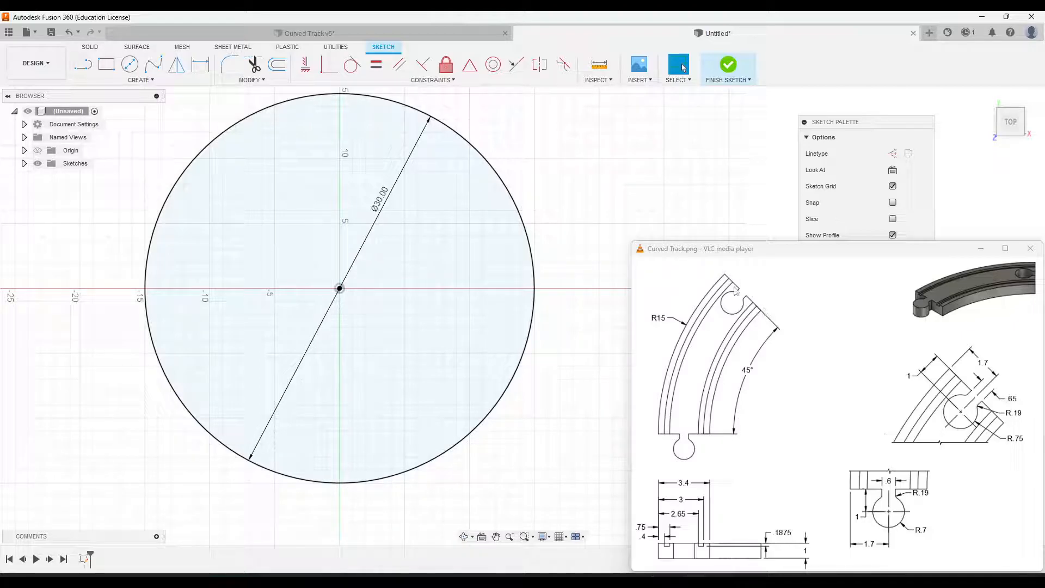
pyautogui.moveTo(405, 250)
pyautogui.mouseDown(button='middle')
pyautogui.moveTo(520, 251)
pyautogui.moveTo(474, 260)
pyautogui.mouseUp(button='middle')
pyautogui.scroll(-2, 483, 277)
pyautogui.scroll(3, 480, 267)
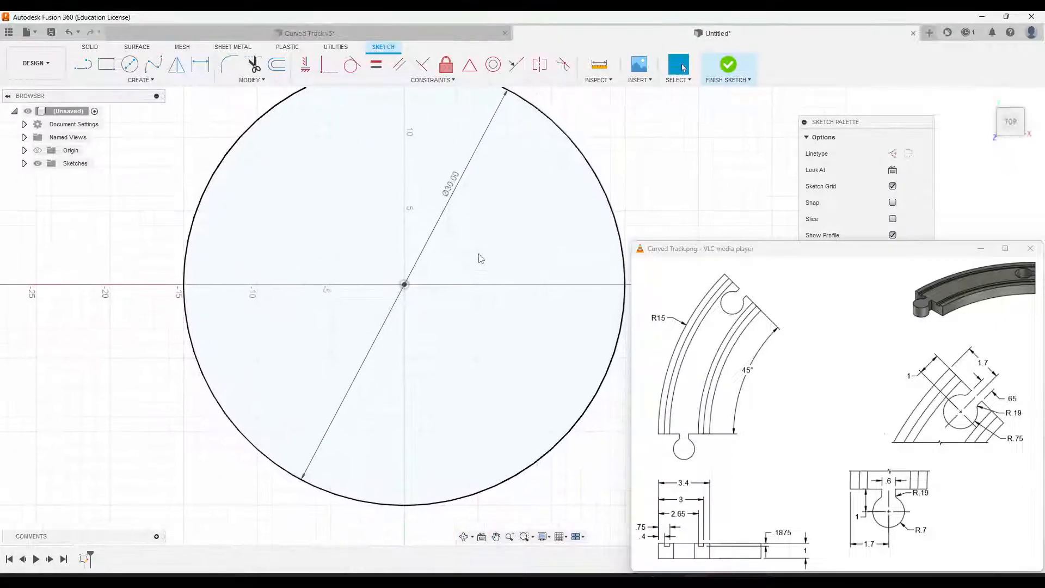
pyautogui.click(81, 65)
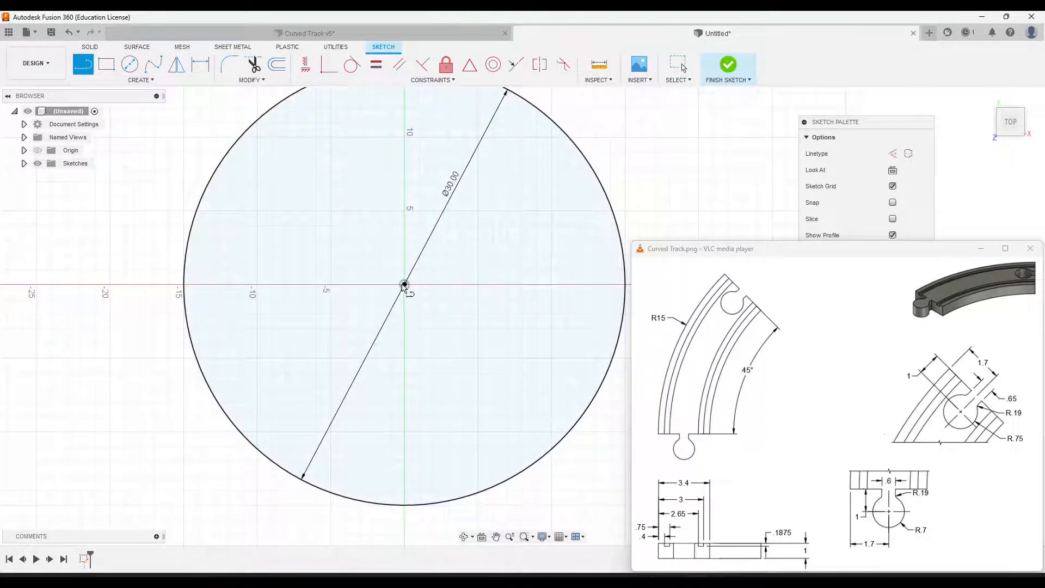
pyautogui.click(405, 284)
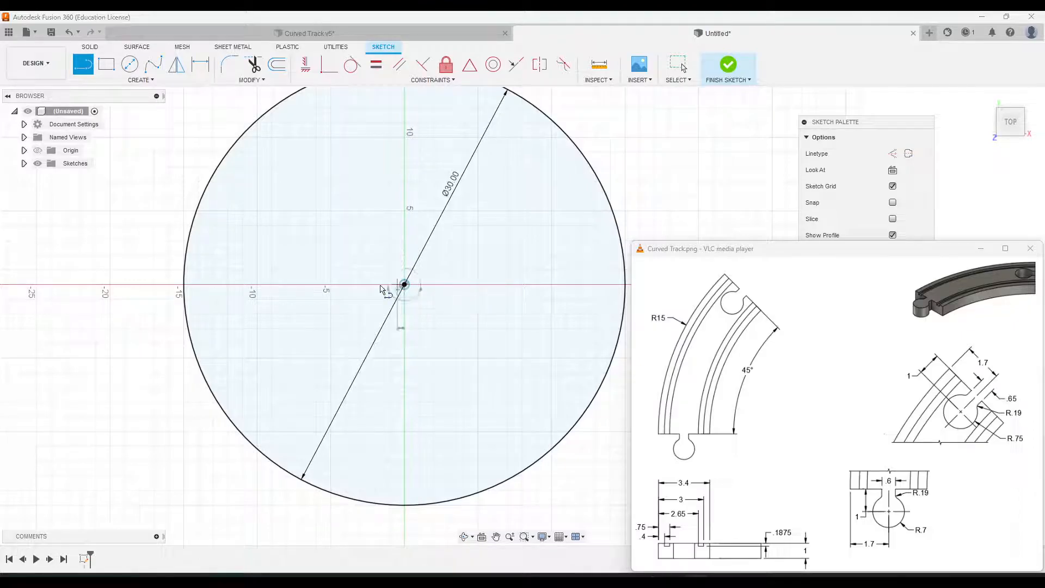
pyautogui.click(184, 284)
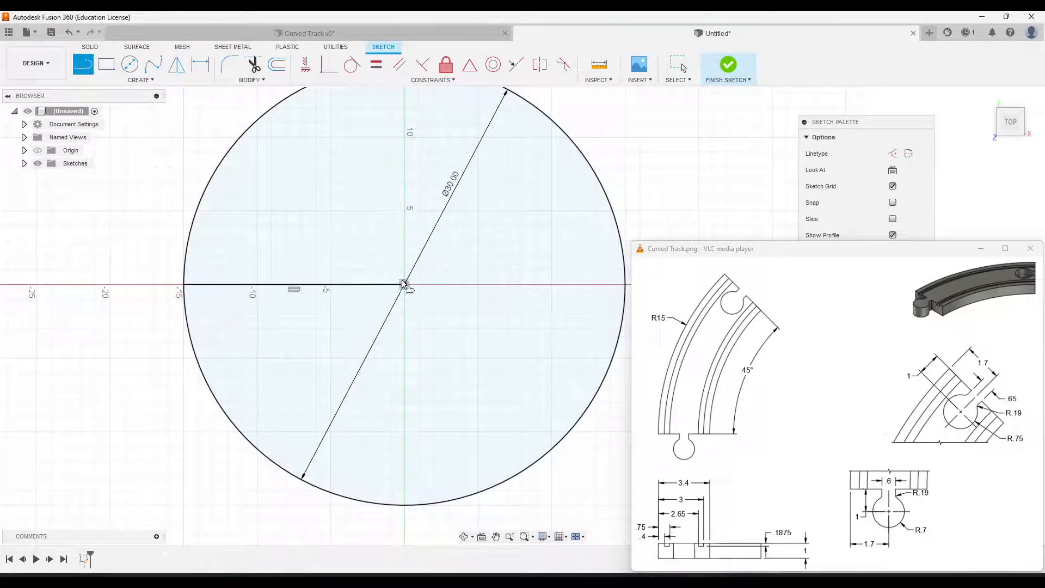
pyautogui.click(404, 284)
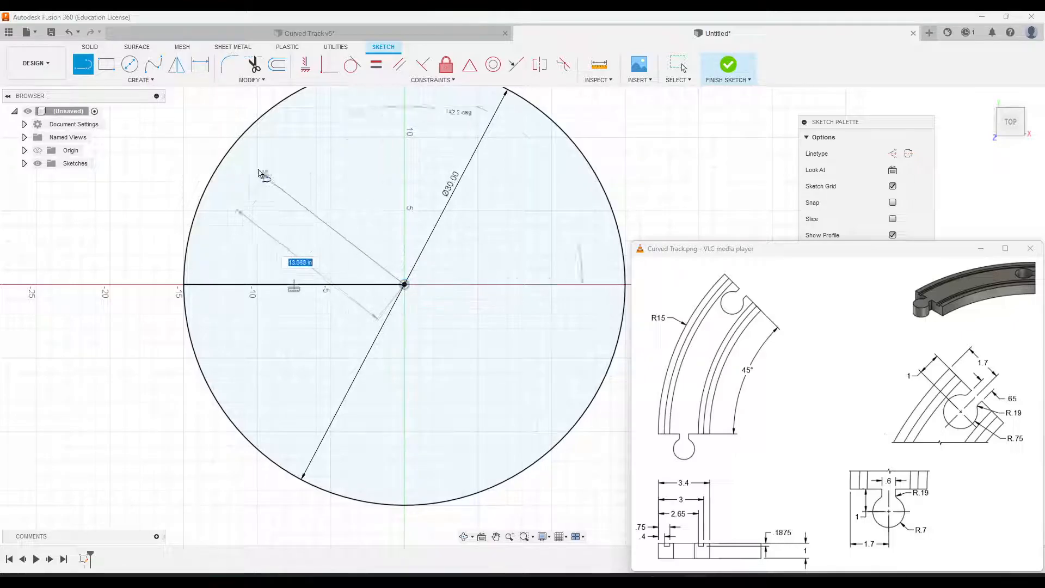
pyautogui.click(249, 128)
# - Dimension the angle between the two radius lines at 45 degrees
pyautogui.moveTo(372, 219); pyautogui.dragTo(418, 218, button='middle')
pyautogui.press('d')
pyautogui.click(411, 284)
pyautogui.click(415, 253)
pyautogui.click(379, 254)
pyautogui.write('45')
pyautogui.press('Return')
# - Trim away the part of the circle outside the 45-degree wedge
pyautogui.moveTo(463, 220)
pyautogui.mouseDown(button='middle')
pyautogui.moveTo(517, 230)
pyautogui.moveTo(493, 242)
pyautogui.mouseUp(button='middle')
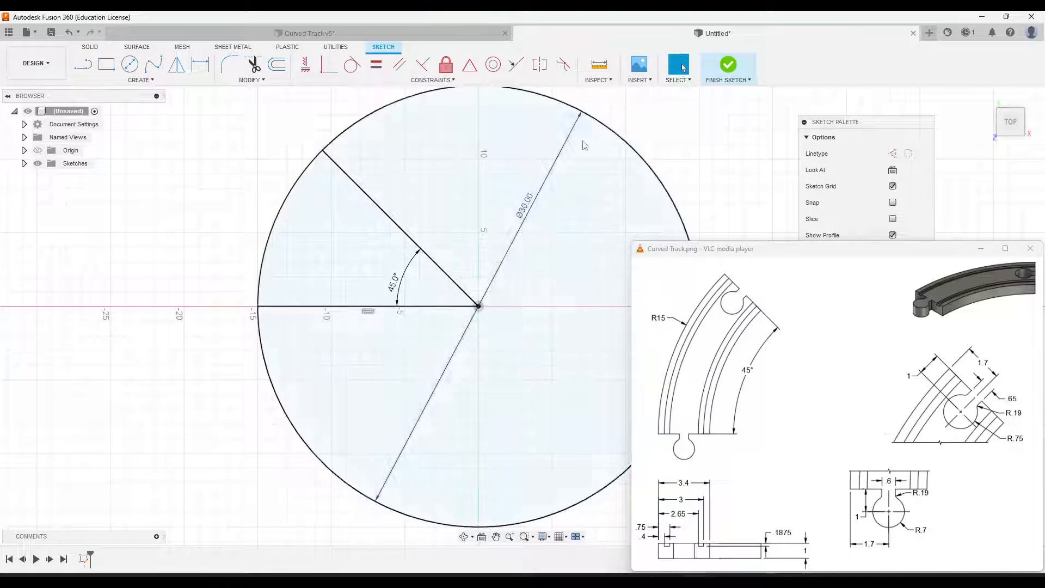
pyautogui.click(253, 64)
pyautogui.scroll(-2, 422, 152)
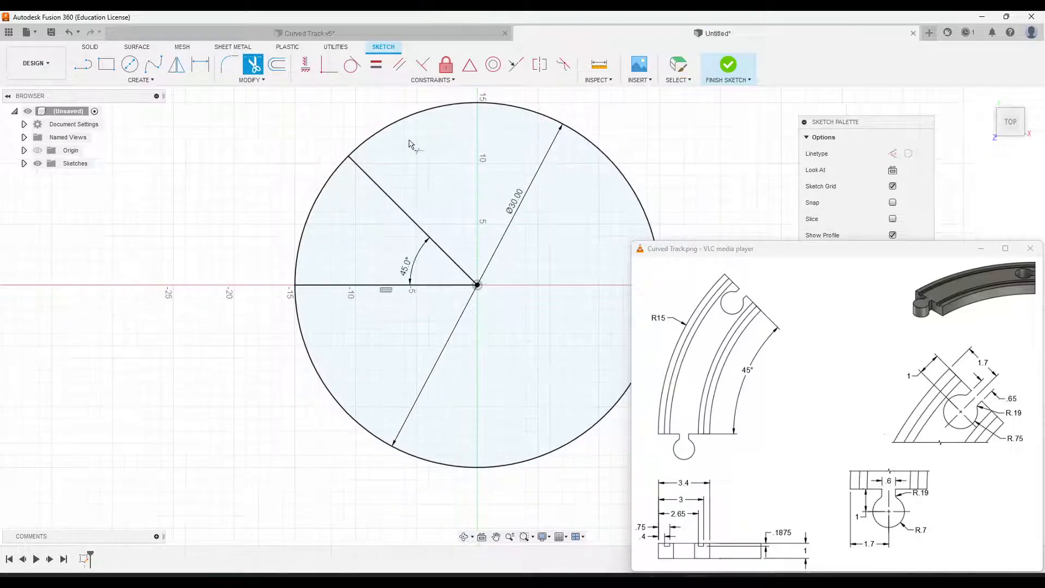
pyautogui.click(404, 127)
pyautogui.scroll(3, 398, 184)
pyautogui.moveTo(409, 170); pyautogui.dragTo(462, 139, button='middle')
pyautogui.press('Escape')
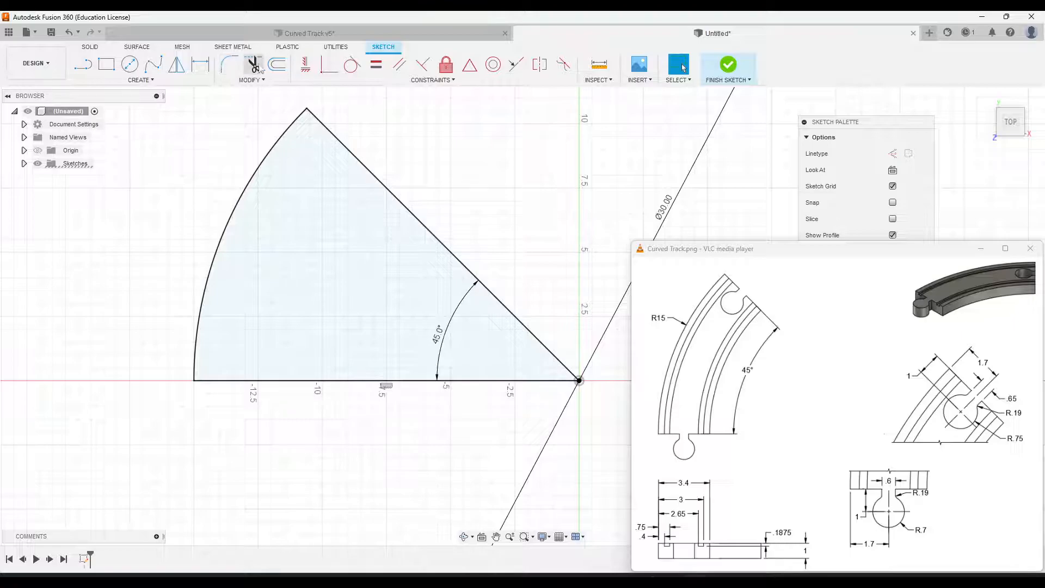
# - Offset the outer arc inward by 3.4 in, without chain selection
pyautogui.click(277, 64)
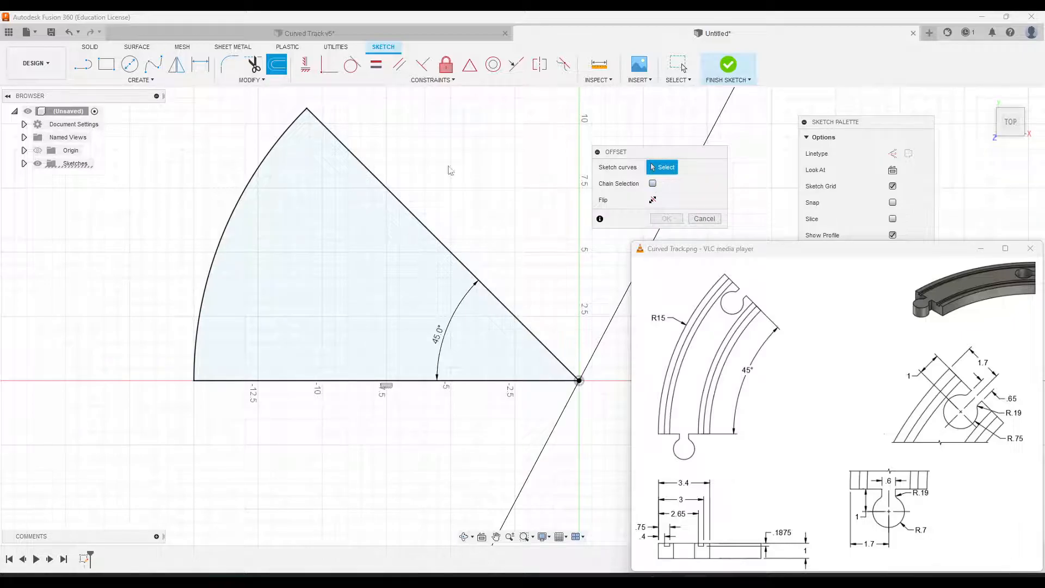
pyautogui.click(258, 178)
pyautogui.moveTo(252, 170); pyautogui.dragTo(277, 183)
pyautogui.click(356, 215)
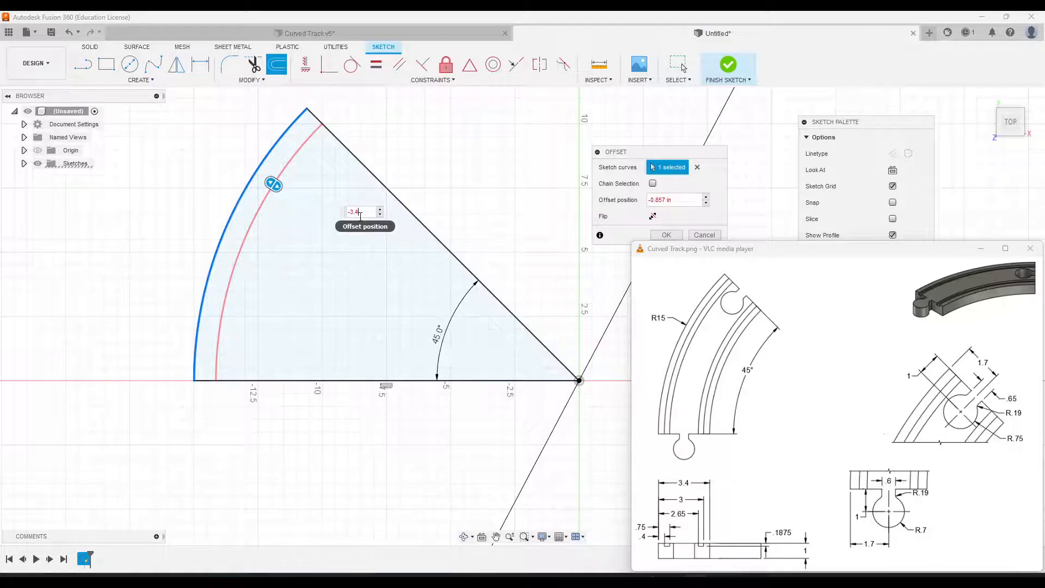
pyautogui.write('-3.4')
pyautogui.press('Return')
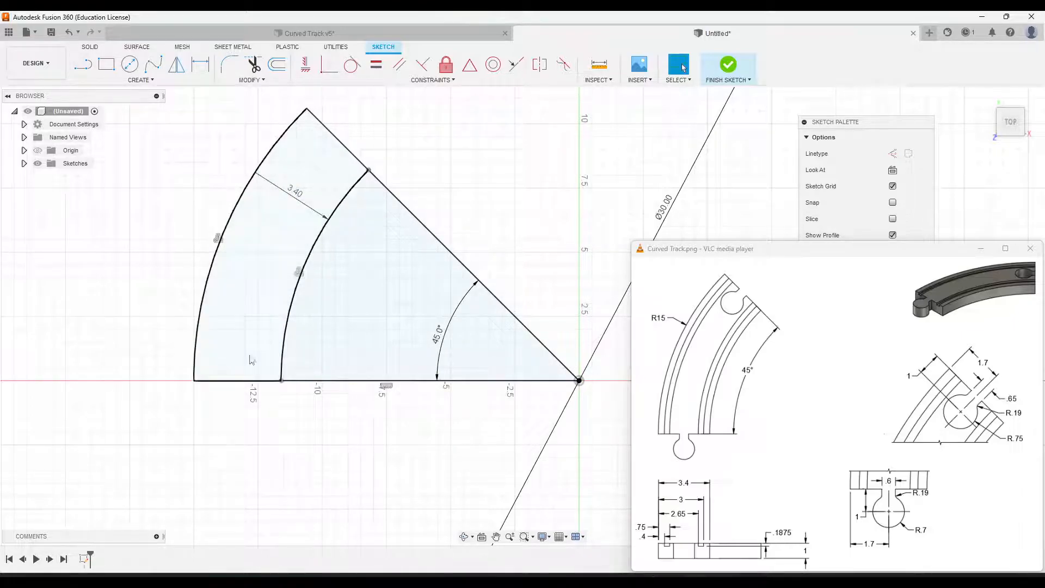
# - Convert both radius lines of the wedge to construction lines
pyautogui.moveTo(460, 185); pyautogui.dragTo(540, 175, button='middle')
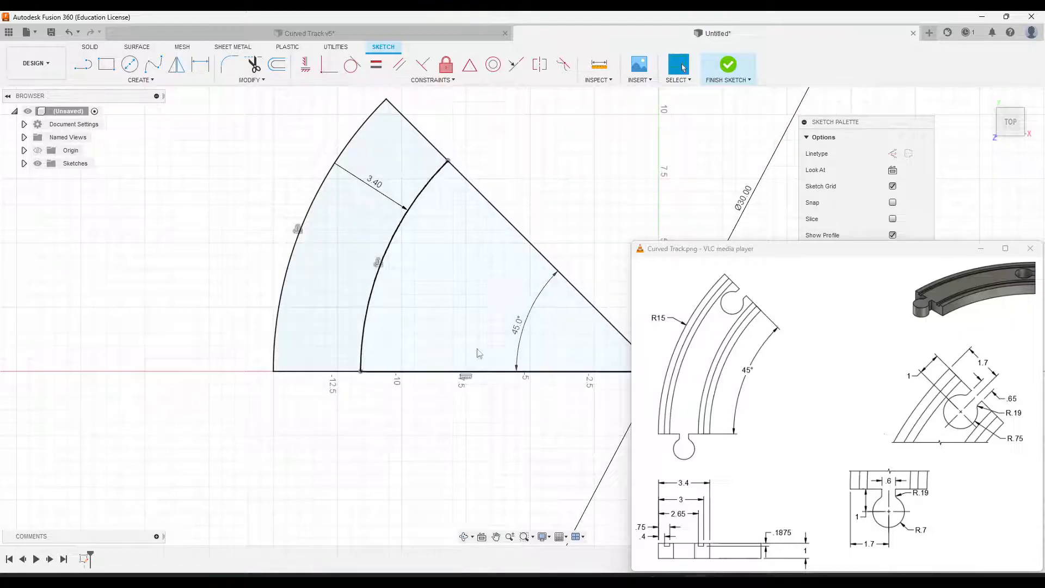
pyautogui.scroll(1, 540, 206)
pyautogui.scroll(-2, 449, 257)
pyautogui.scroll(4, 437, 243)
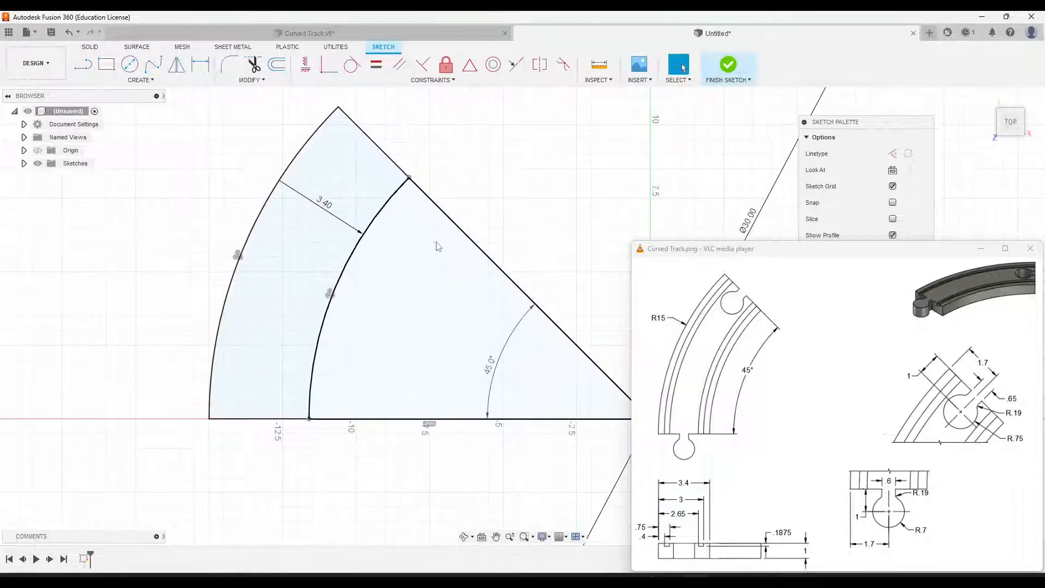
pyautogui.scroll(-1, 531, 180)
pyautogui.click(383, 212)
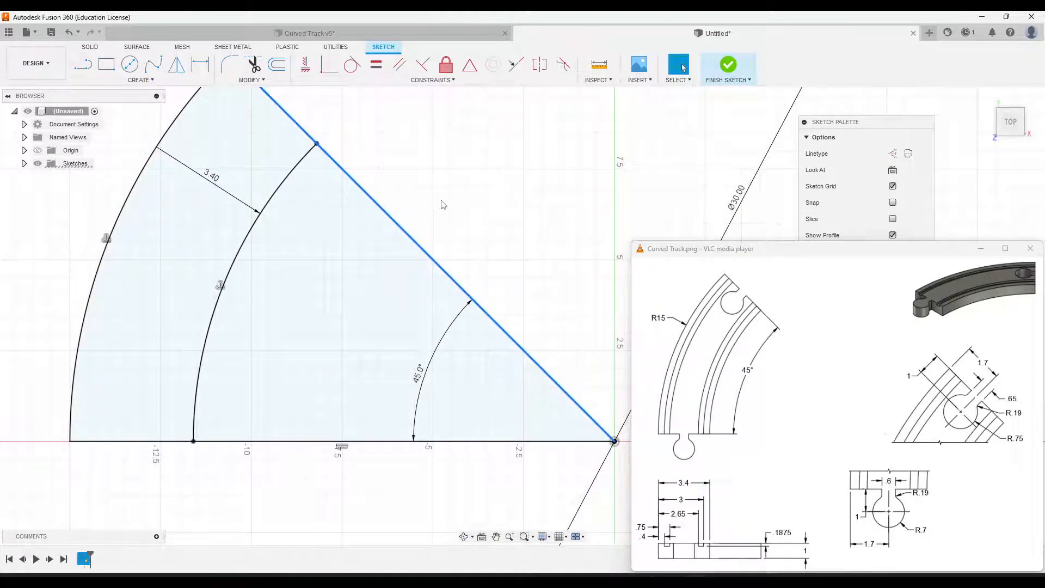
pyautogui.scroll(-1, 515, 202)
pyautogui.moveTo(514, 202); pyautogui.dragTo(531, 203, button='middle')
pyautogui.moveTo(860, 122)
pyautogui.mouseDown()
pyautogui.moveTo(689, 116)
pyautogui.moveTo(491, 142)
pyautogui.mouseUp()
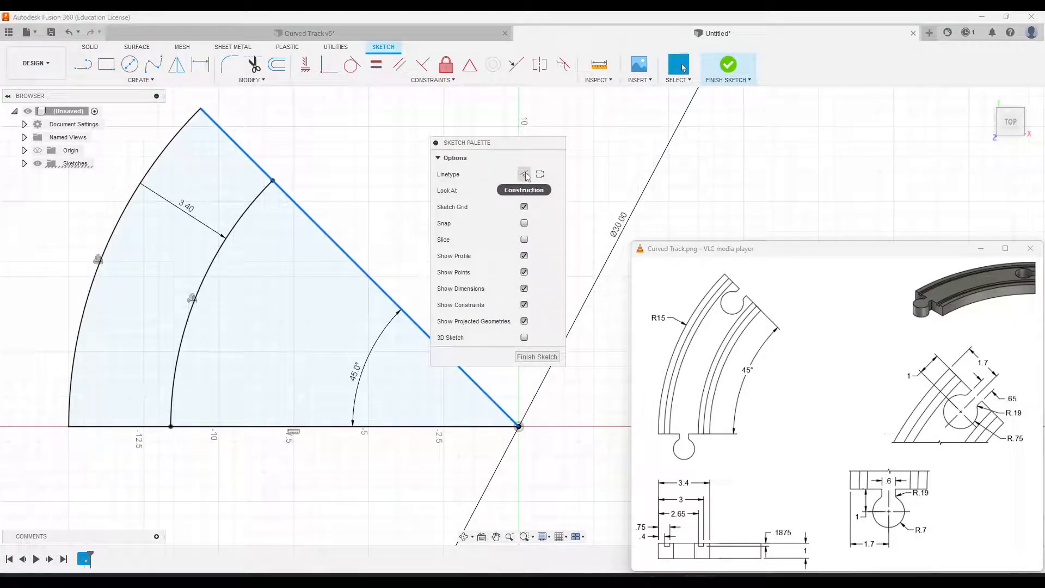
pyautogui.click(524, 175)
pyautogui.moveTo(353, 169); pyautogui.dragTo(396, 142, button='middle')
pyautogui.click(346, 400)
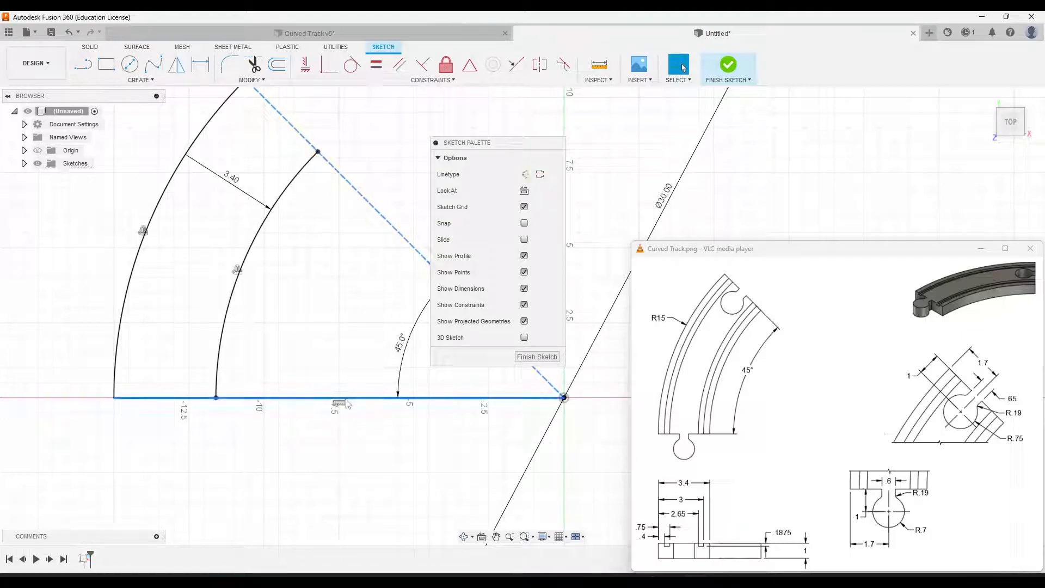
pyautogui.click(524, 174)
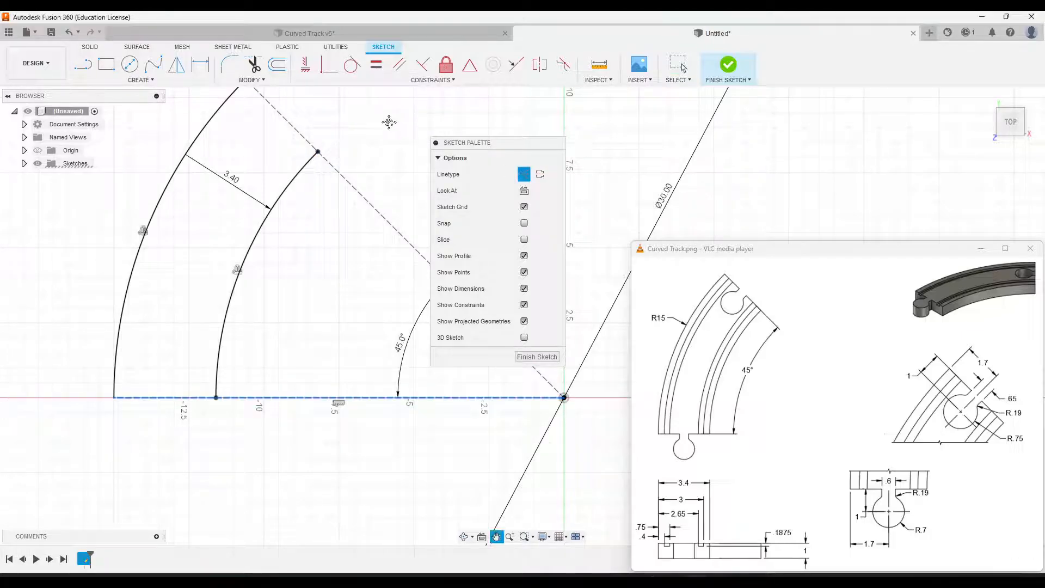
pyautogui.moveTo(389, 121); pyautogui.dragTo(390, 139, button='middle')
pyautogui.moveTo(473, 145); pyautogui.dragTo(791, 138)
pyautogui.moveTo(422, 156); pyautogui.dragTo(463, 163, button='middle')
pyautogui.click(413, 128)
# - Close the track outline with straight lines joining the inner and outer arcs at their upper and lower ends
pyautogui.moveTo(413, 128); pyautogui.dragTo(466, 239, button='middle')
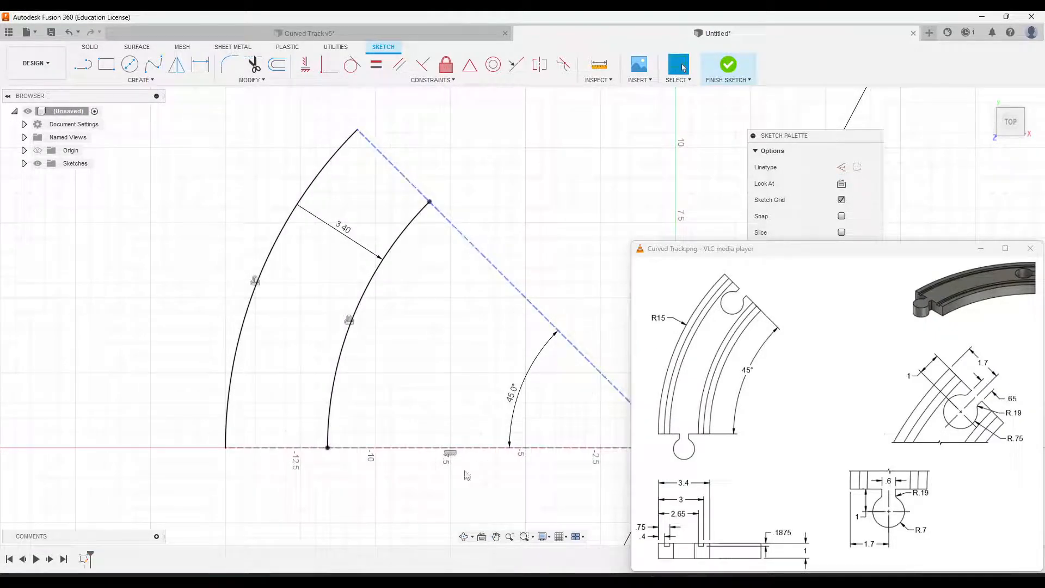
pyautogui.moveTo(366, 98); pyautogui.dragTo(389, 125, button='middle')
pyautogui.click(82, 64)
pyautogui.click(379, 157)
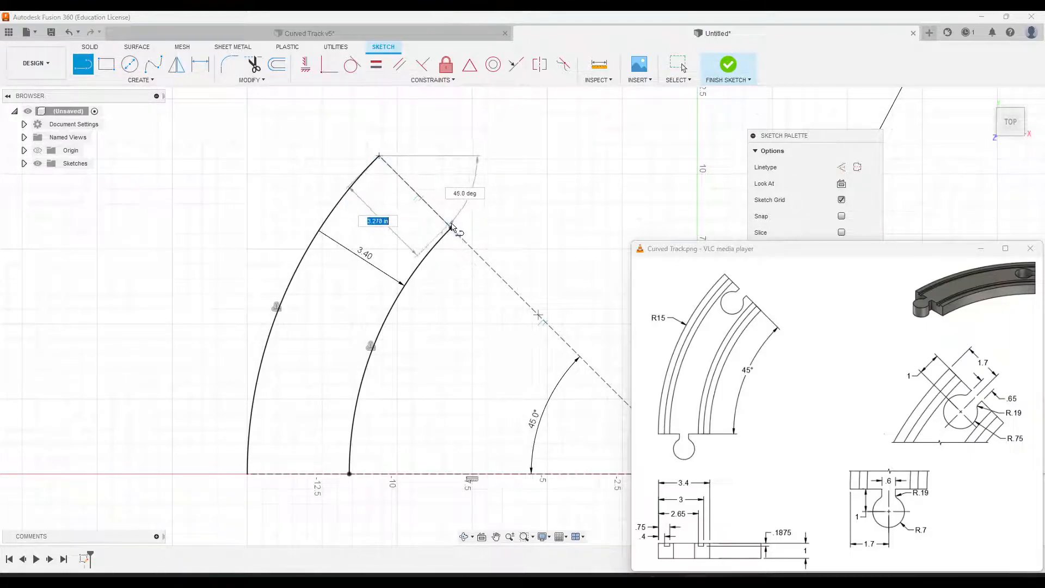
pyautogui.doubleClick(452, 229)
pyautogui.click(248, 473)
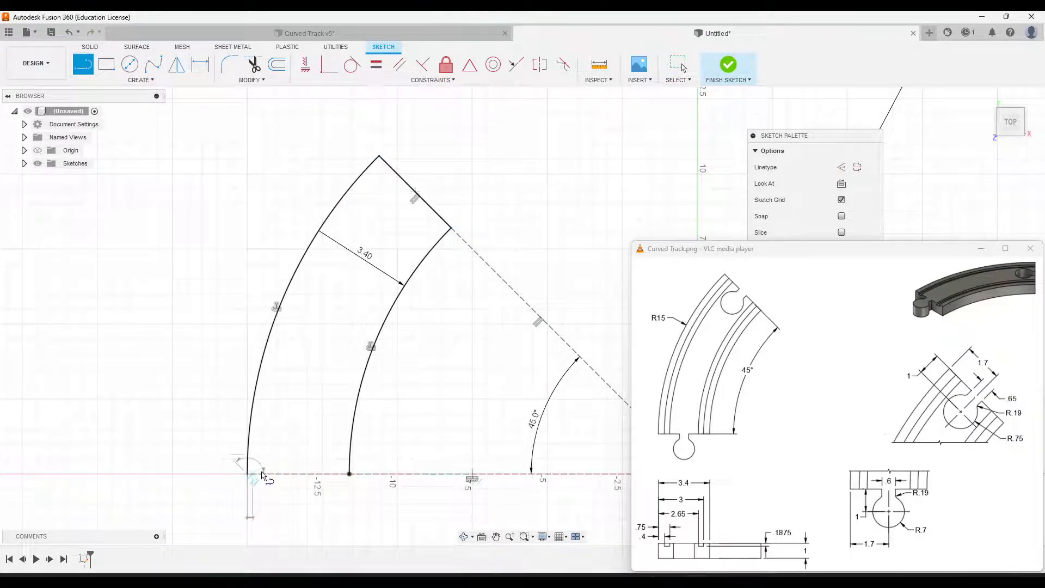
pyautogui.doubleClick(350, 474)
pyautogui.press('Escape')
# - Draw a 1.40 in diameter circle below the track's lower end edge, centred under that edge's midpoint
pyautogui.moveTo(478, 360)
pyautogui.mouseDown(button='middle')
pyautogui.moveTo(510, 322)
pyautogui.moveTo(505, 245)
pyautogui.mouseUp(button='middle')
pyautogui.scroll(6, 403, 381)
pyautogui.moveTo(432, 397); pyautogui.dragTo(513, 262, button='middle')
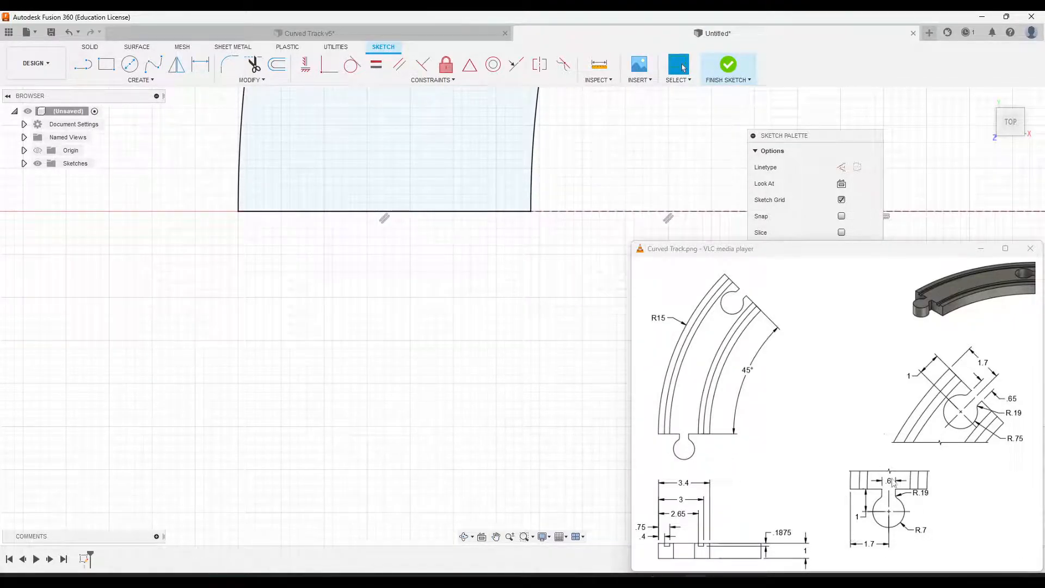
pyautogui.click(129, 64)
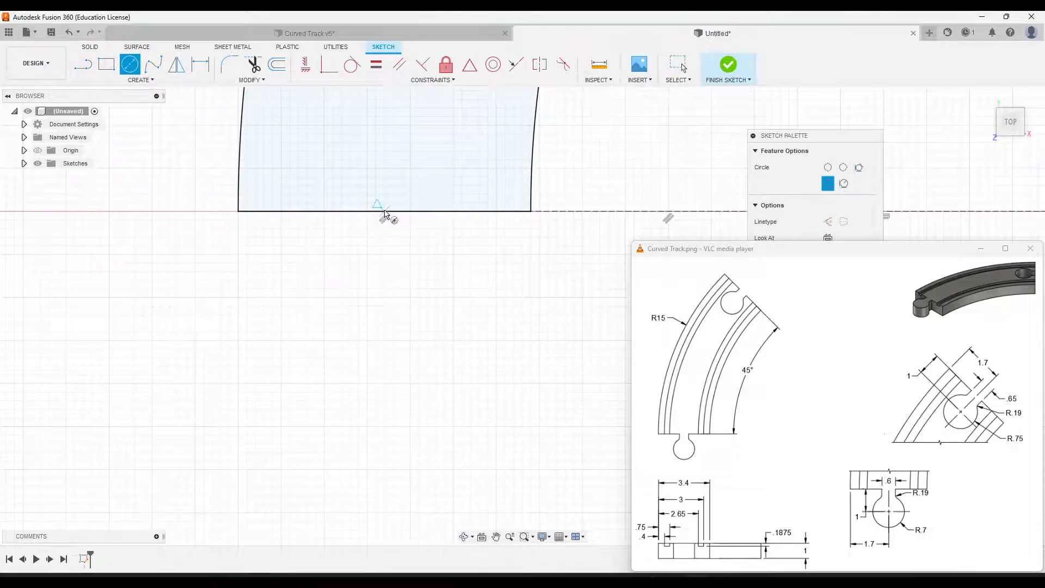
pyautogui.click(385, 325)
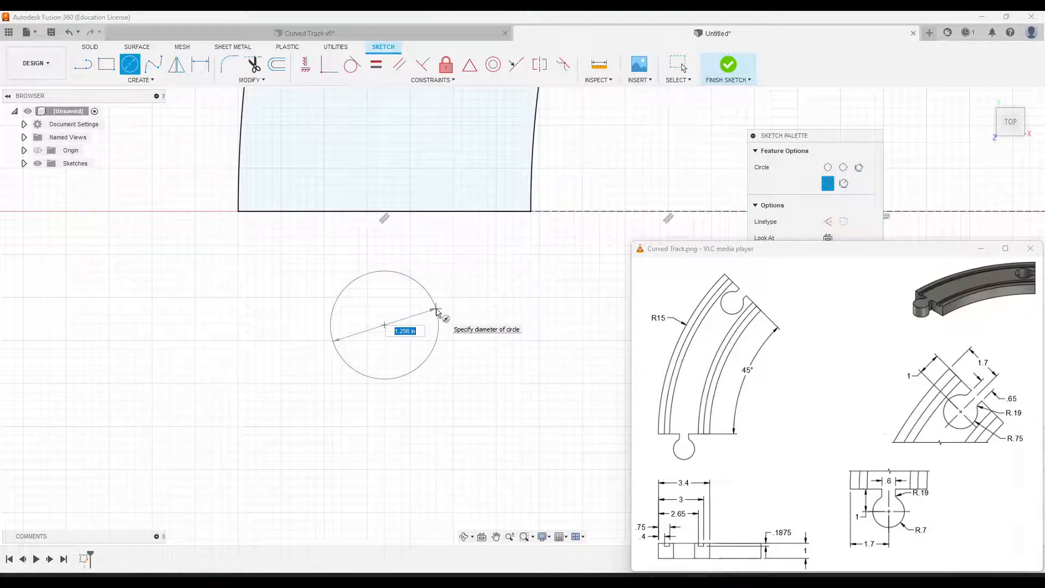
pyautogui.write('1.40')
pyautogui.press('Return')
pyautogui.press('Escape')
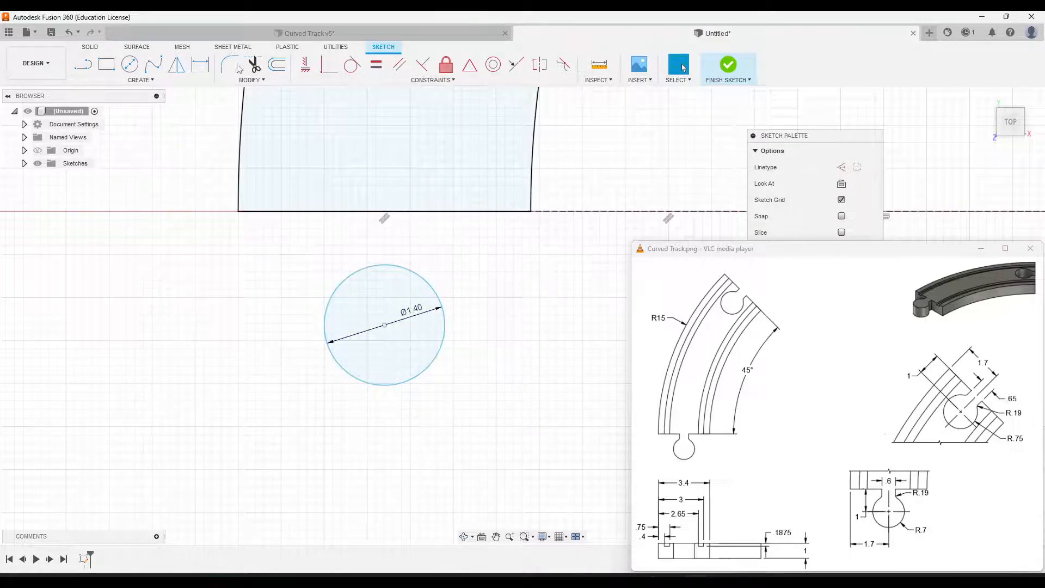
# - Dimension the circle's centre 1 in below the track's lower end edge
pyautogui.click(200, 64)
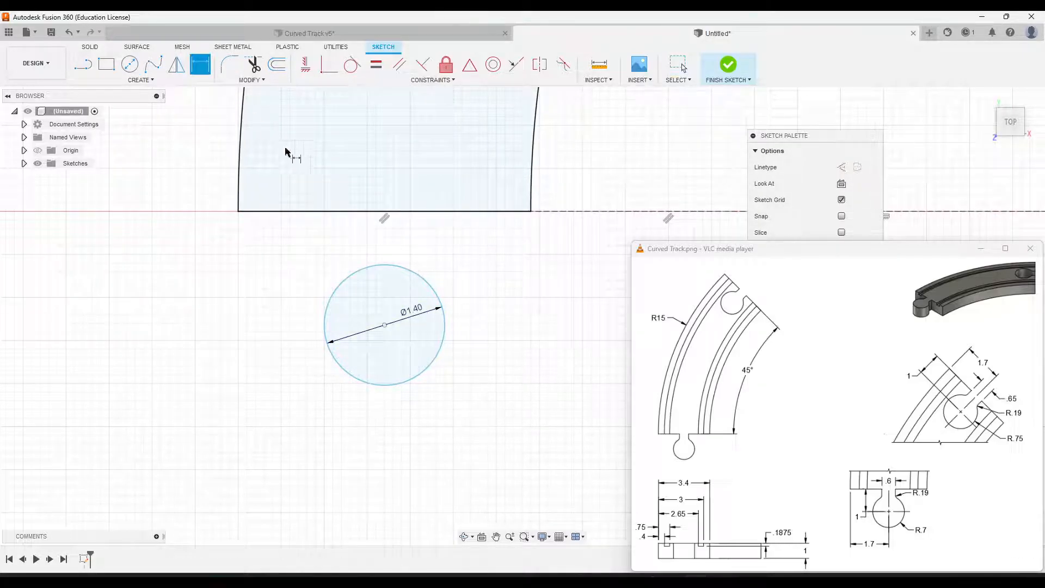
pyautogui.click(292, 213)
pyautogui.click(385, 325)
pyautogui.click(274, 294)
pyautogui.write('1')
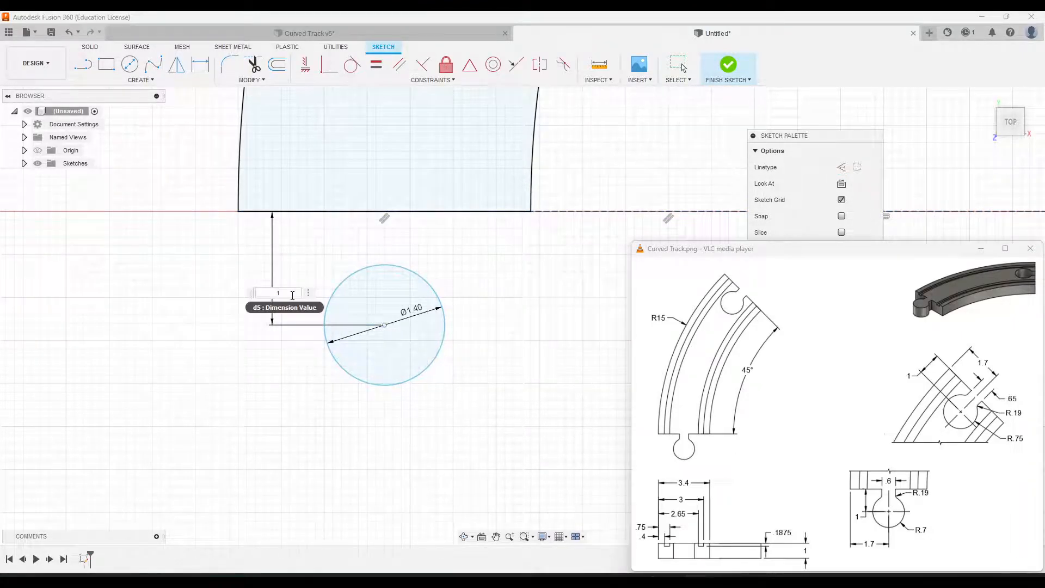
pyautogui.press('Return')
# - Dimension the circle's centre 1.70 in horizontally from the outer corner of the track's lower end
pyautogui.click(239, 211)
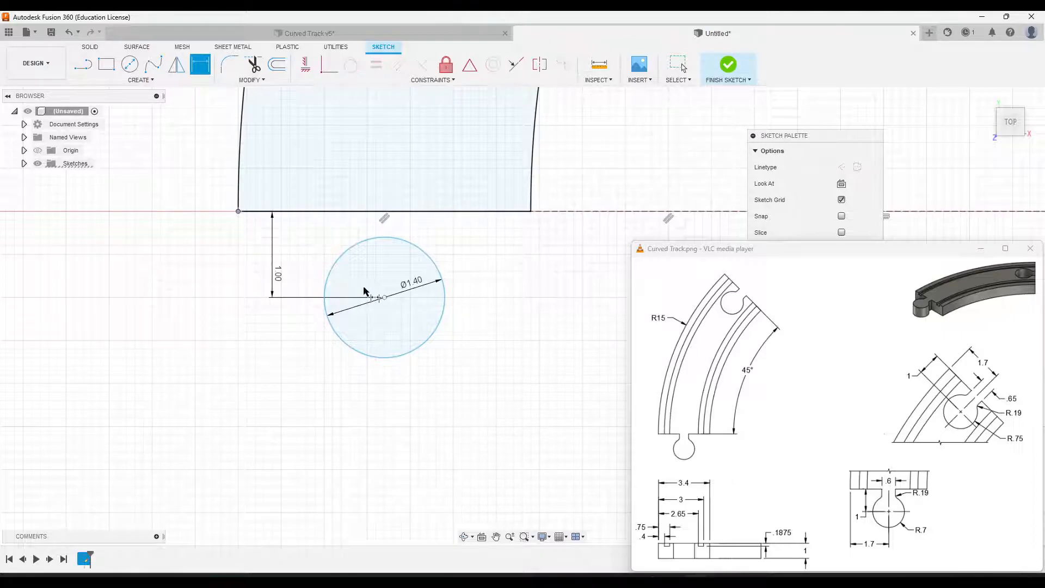
pyautogui.click(385, 297)
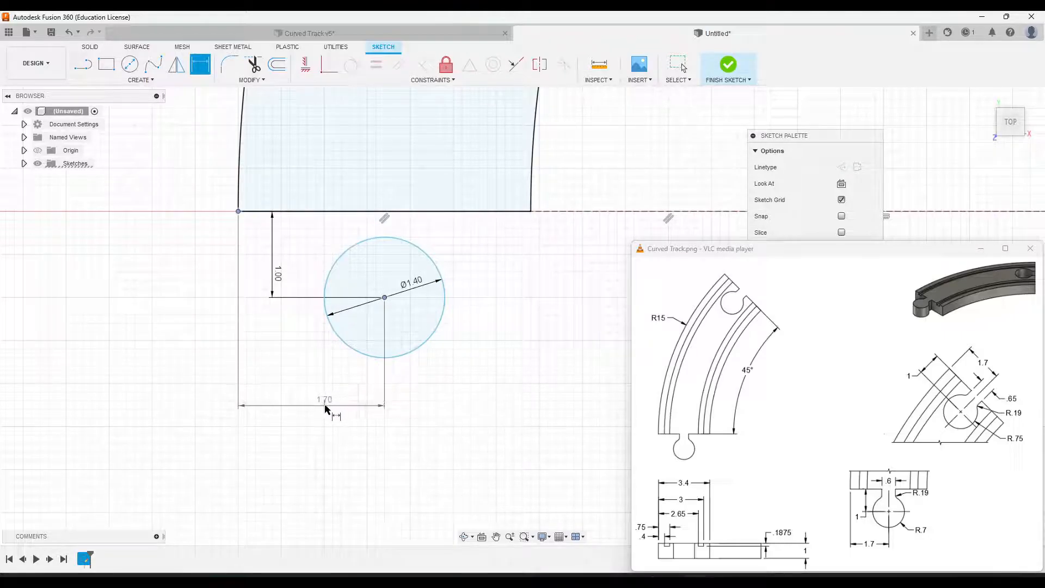
pyautogui.click(325, 406)
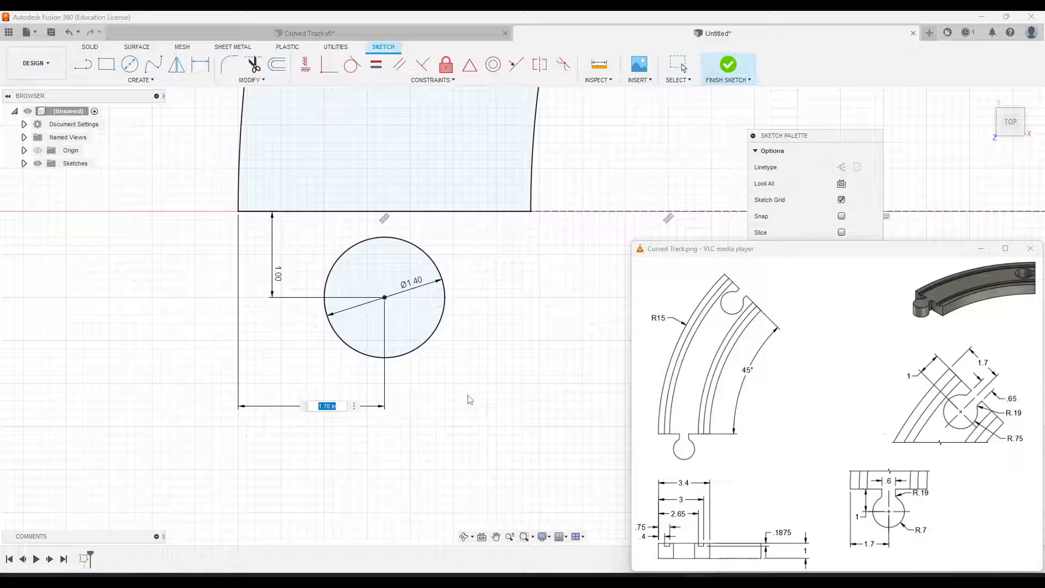
pyautogui.press('Return')
pyautogui.scroll(-2, 465, 273)
pyautogui.scroll(4, 457, 240)
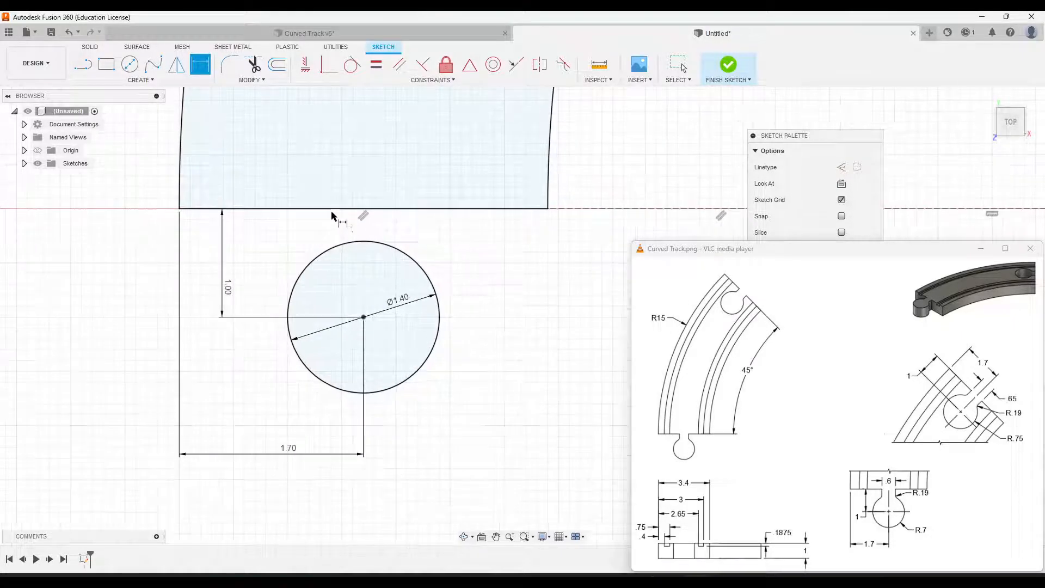
pyautogui.press('Escape')
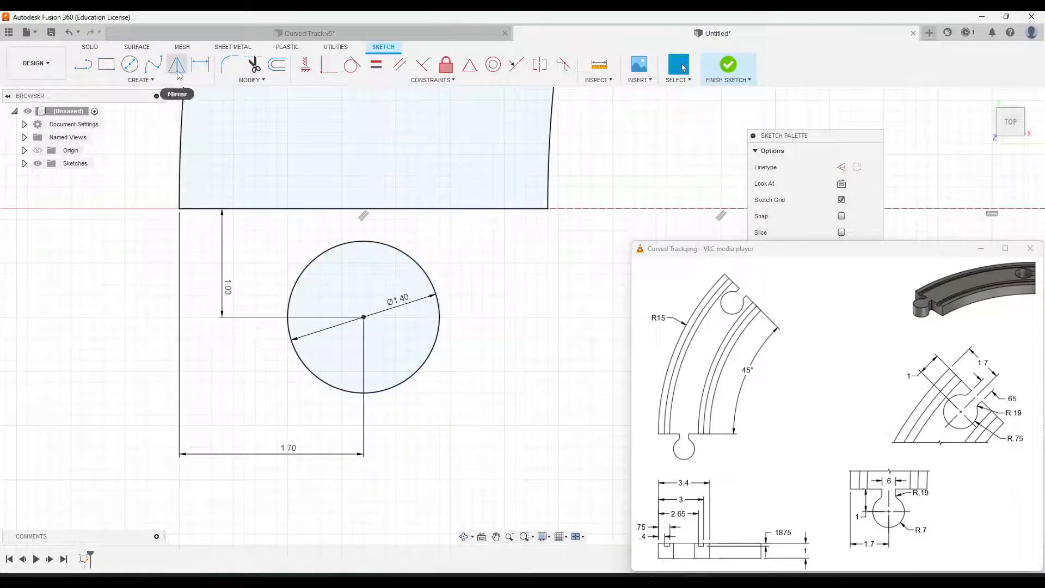
# - Draw a vertical construction line from the circle's centre to the midpoint of the track's lower end edge
pyautogui.click(83, 65)
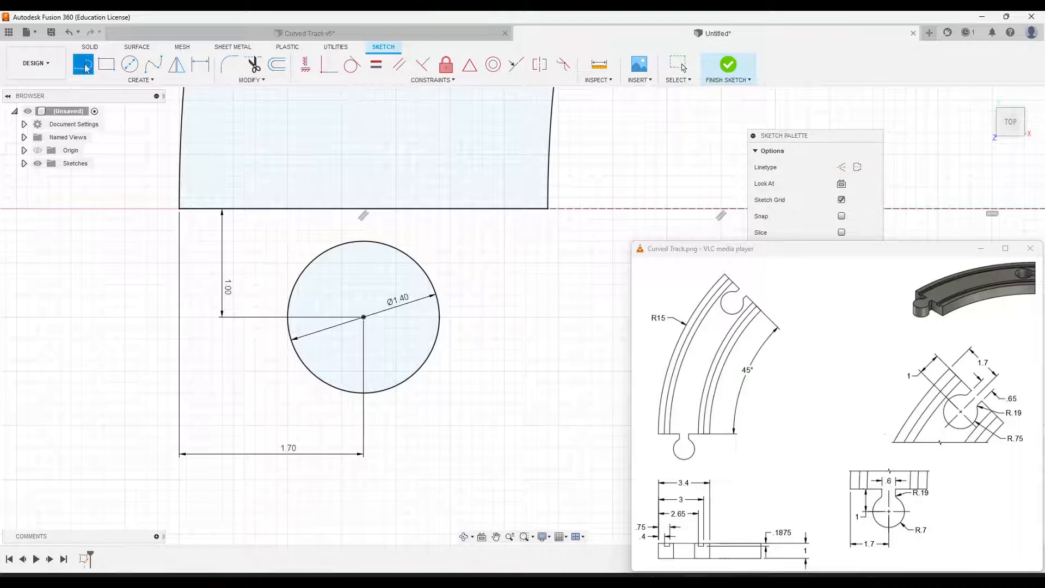
pyautogui.click(848, 171)
pyautogui.click(364, 318)
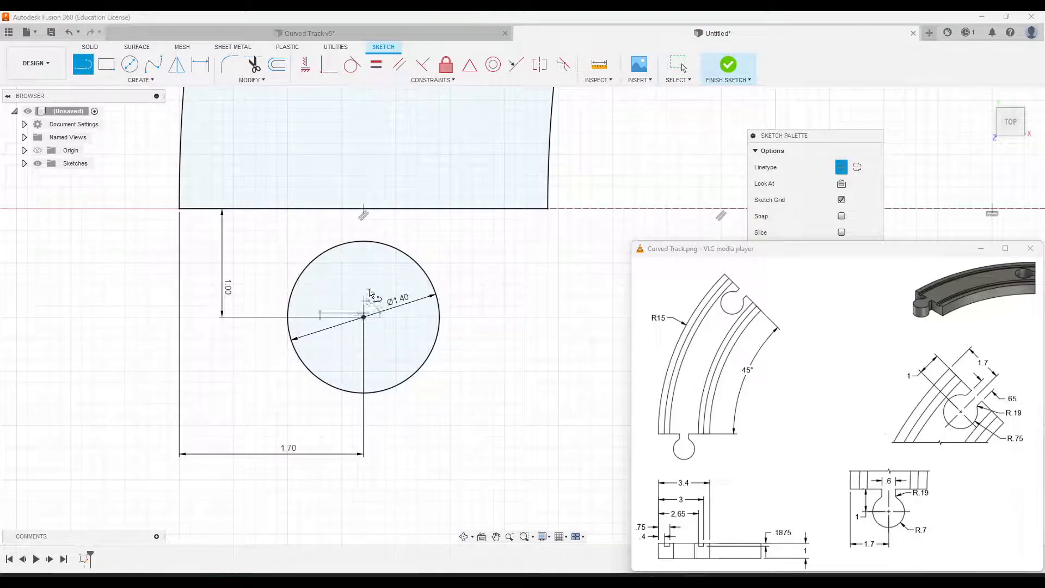
pyautogui.click(364, 208)
pyautogui.press('Escape')
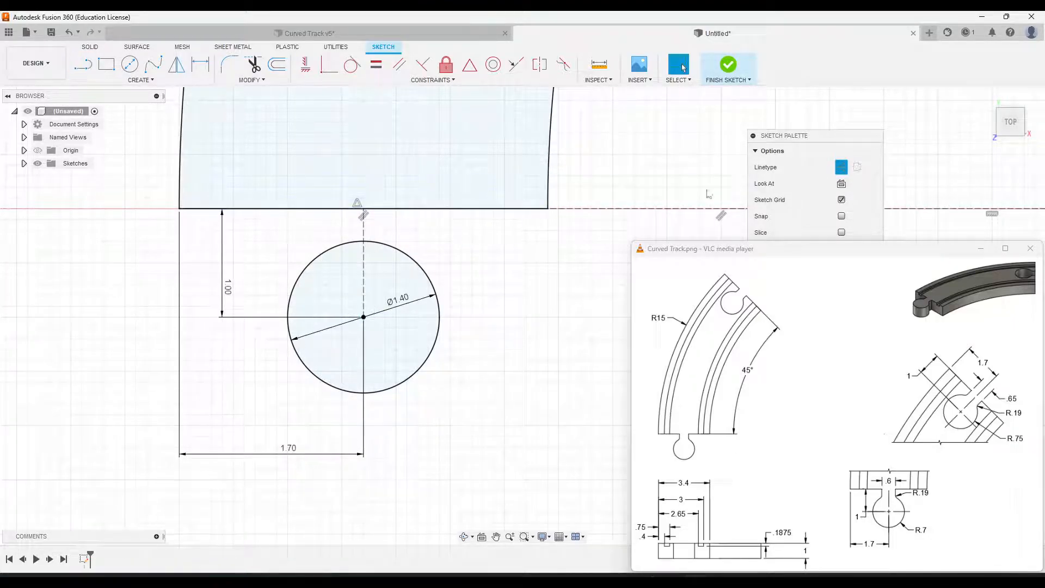
# - Draw two vertical neck lines from the end edge to the circle, about 0.35 in left and 0.42 in right of the centreline
pyautogui.click(83, 65)
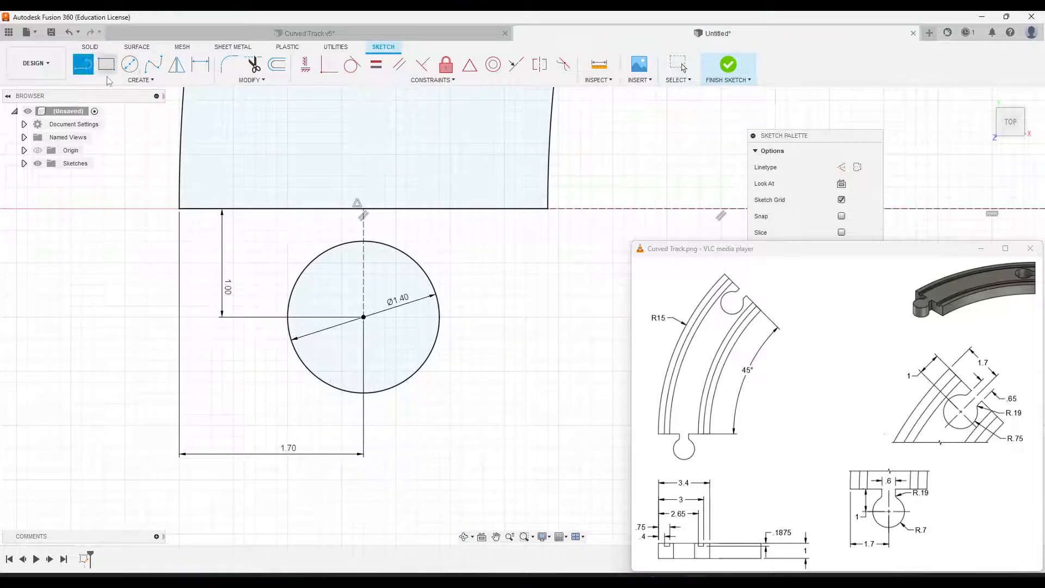
pyautogui.scroll(5, 321, 226)
pyautogui.moveTo(381, 228); pyautogui.dragTo(269, 214, button='middle')
pyautogui.scroll(-1, 268, 215)
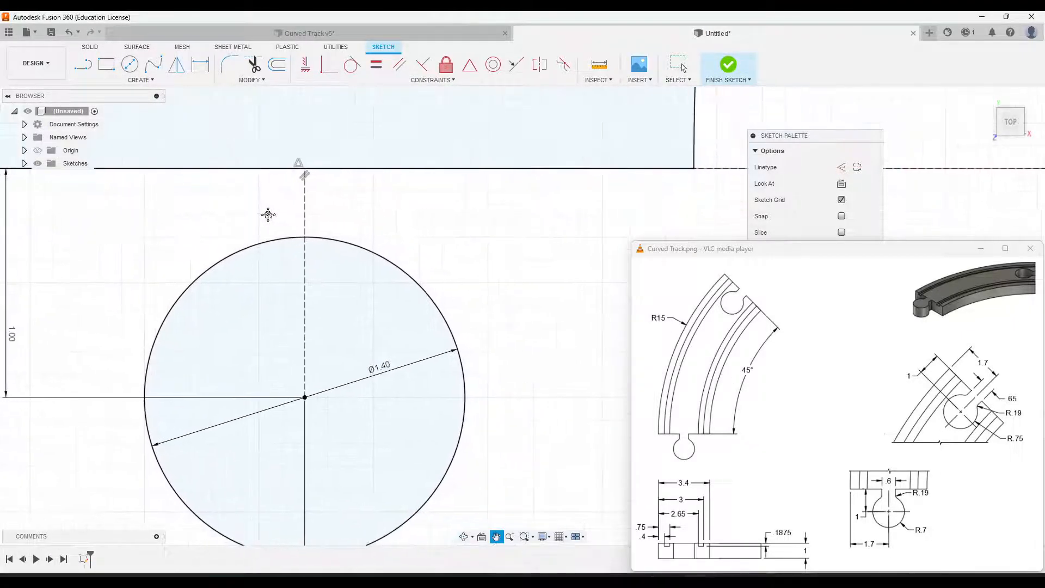
pyautogui.click(226, 166)
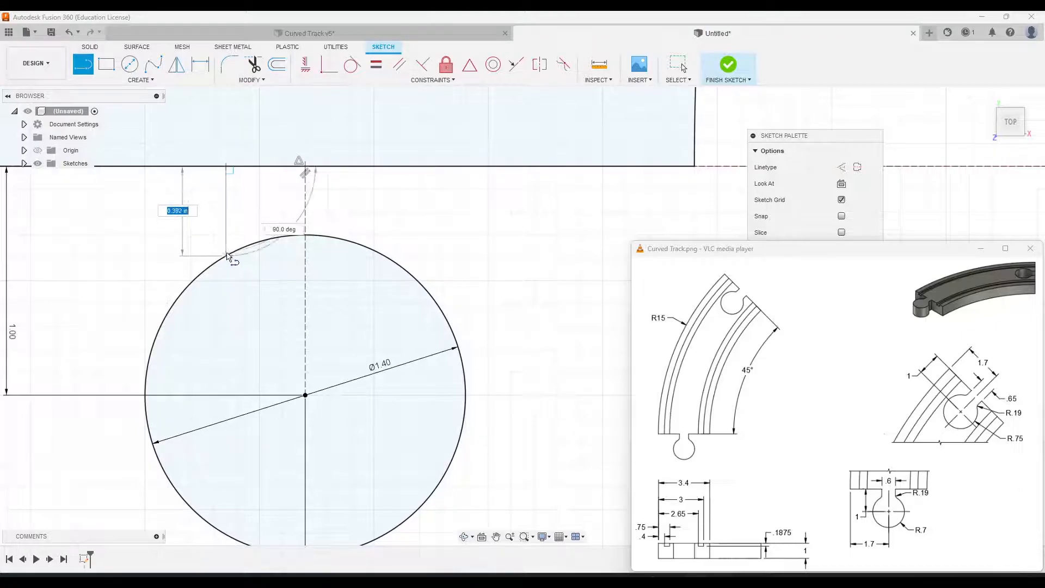
pyautogui.doubleClick(227, 256)
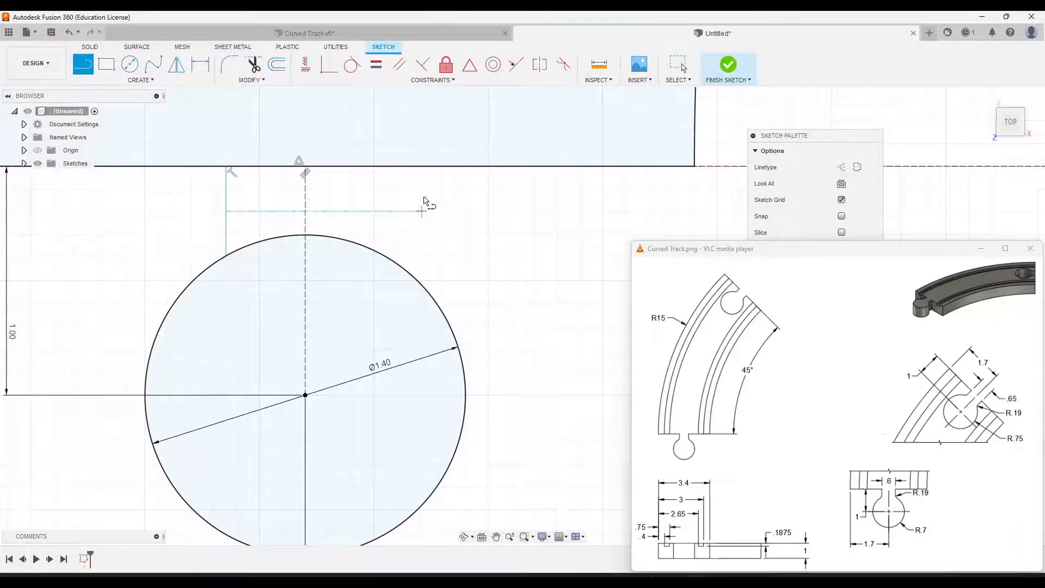
pyautogui.click(402, 167)
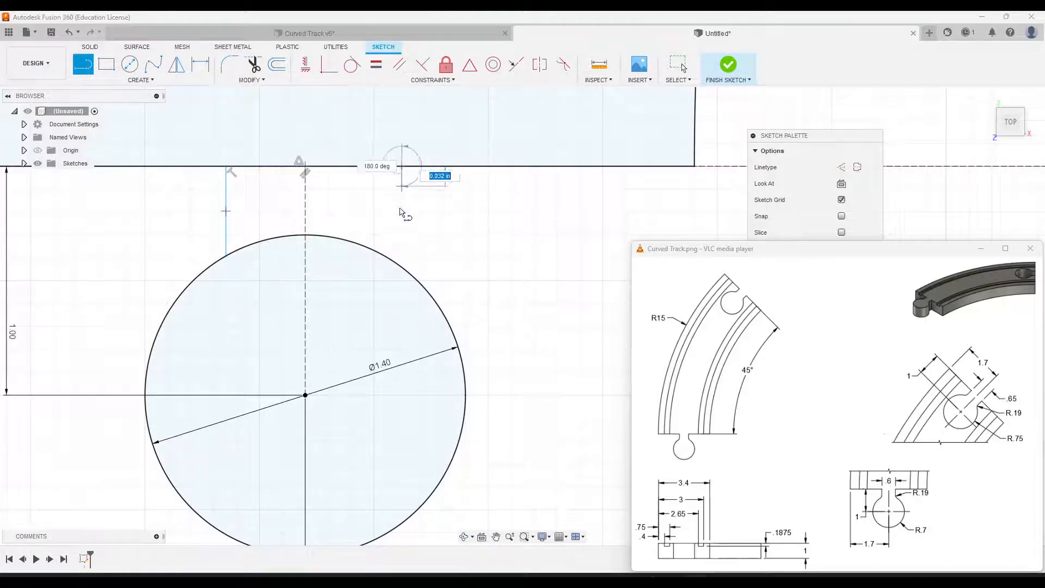
pyautogui.doubleClick(400, 267)
pyautogui.press('Escape')
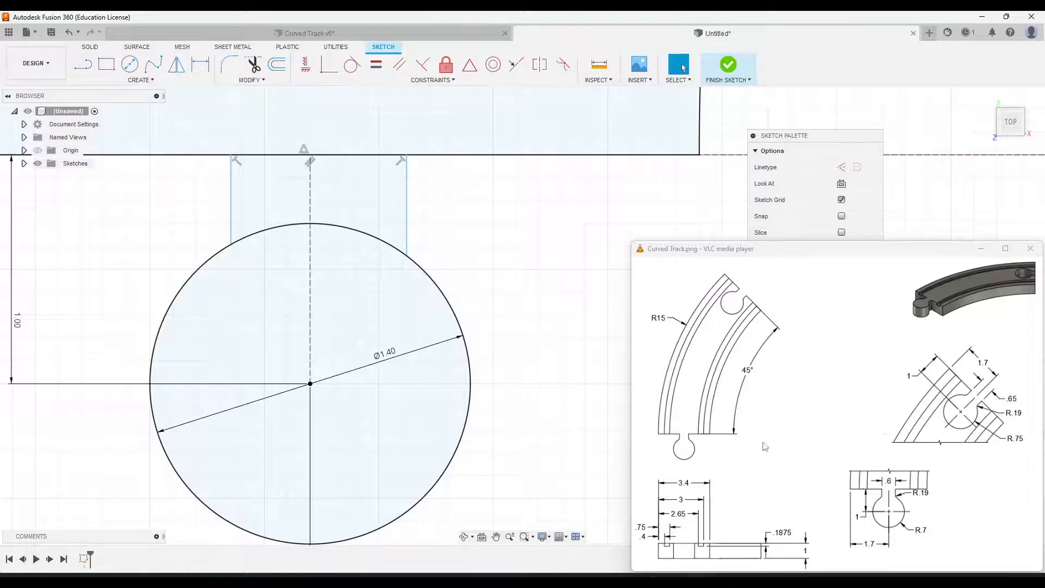
# - Dimension the right neck line 0.3 in from the construction centreline
pyautogui.click(201, 65)
pyautogui.click(407, 203)
pyautogui.click(311, 187)
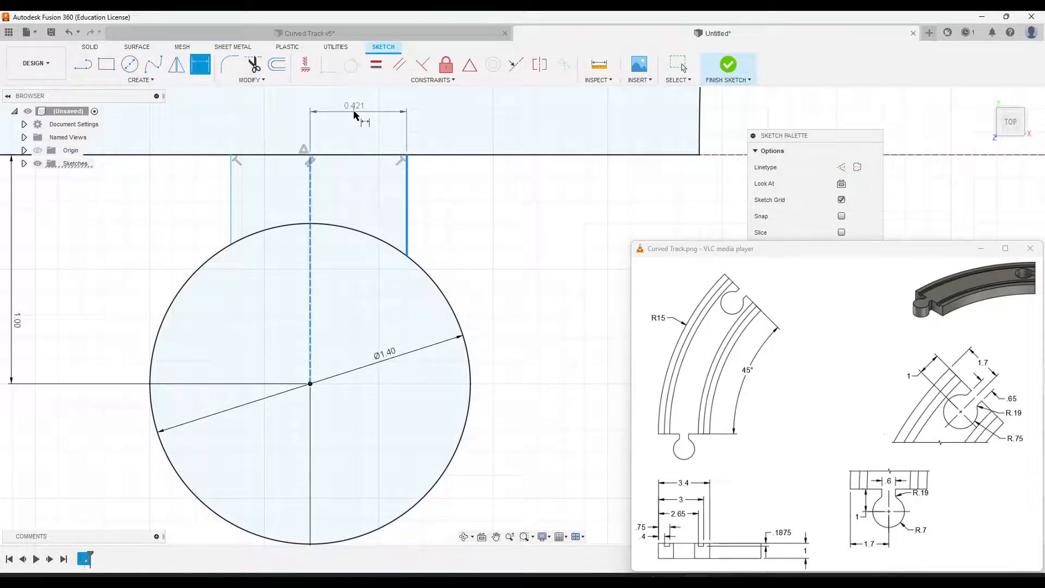
pyautogui.click(355, 116)
pyautogui.write('.3')
pyautogui.press('Return')
# - Dimension the left neck line 0.3 in from the construction centreline
pyautogui.click(232, 179)
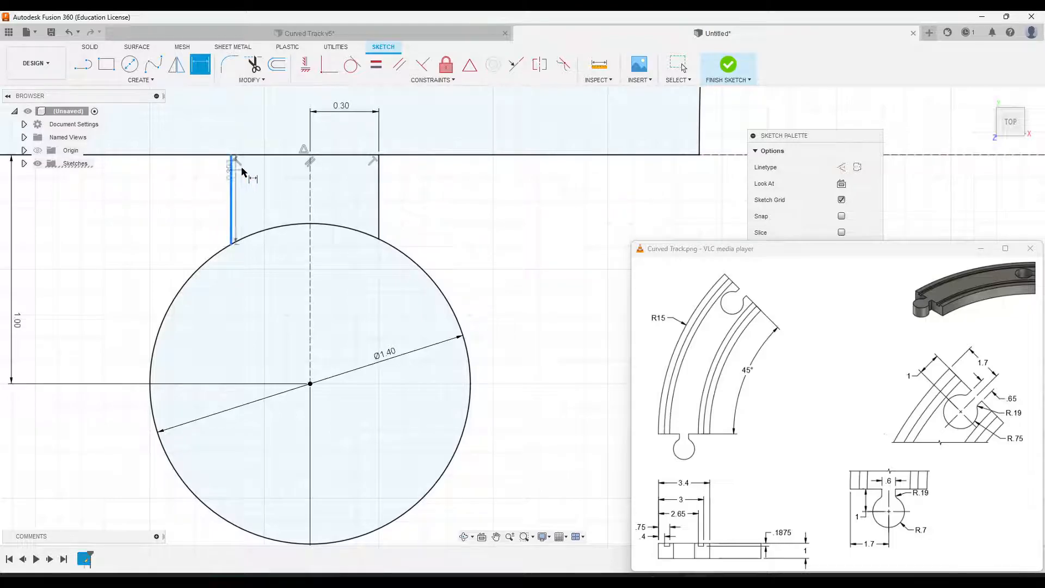
pyautogui.click(311, 181)
pyautogui.click(262, 117)
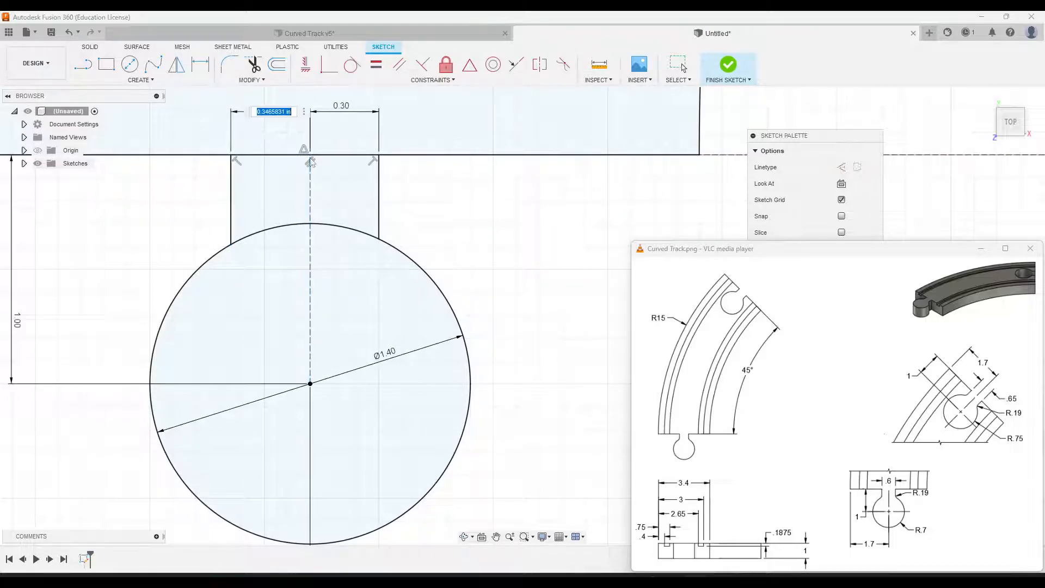
pyautogui.write('.3')
pyautogui.press('Return')
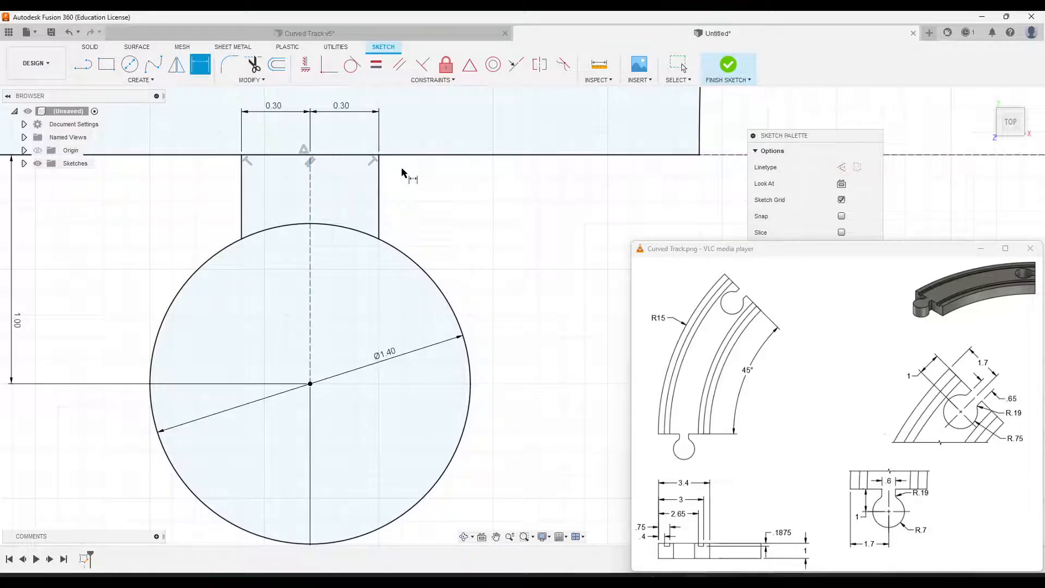
pyautogui.moveTo(462, 230); pyautogui.dragTo(508, 204, button='middle')
pyautogui.press('Escape')
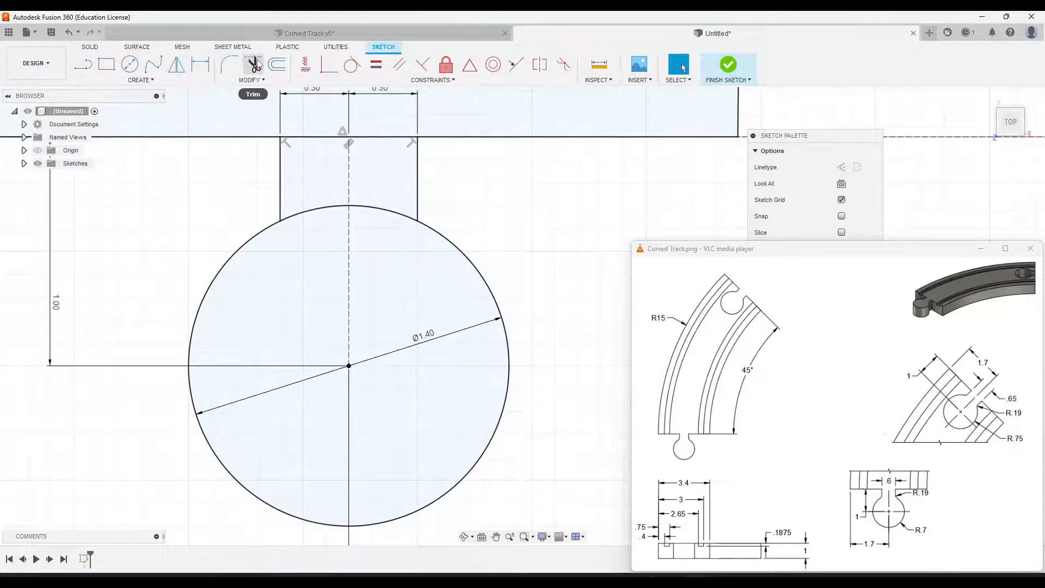
# - Trim away the part of the circle between the two neck lines
pyautogui.click(254, 64)
pyautogui.click(321, 208)
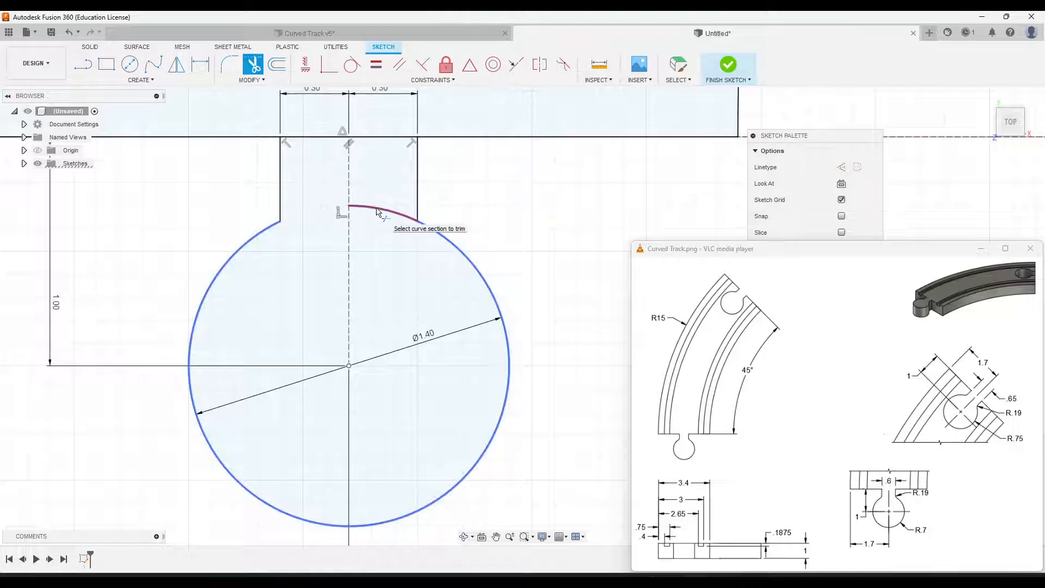
pyautogui.press('Escape')
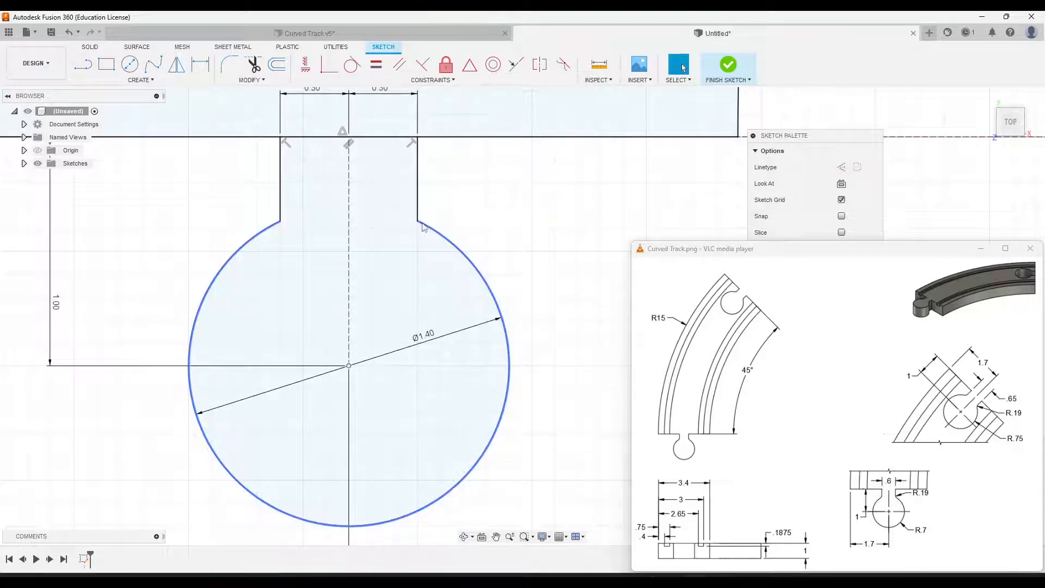
# - Fillet both corners where the neck lines meet the circle with a 0.19 in radius
pyautogui.click(229, 66)
pyautogui.click(280, 222)
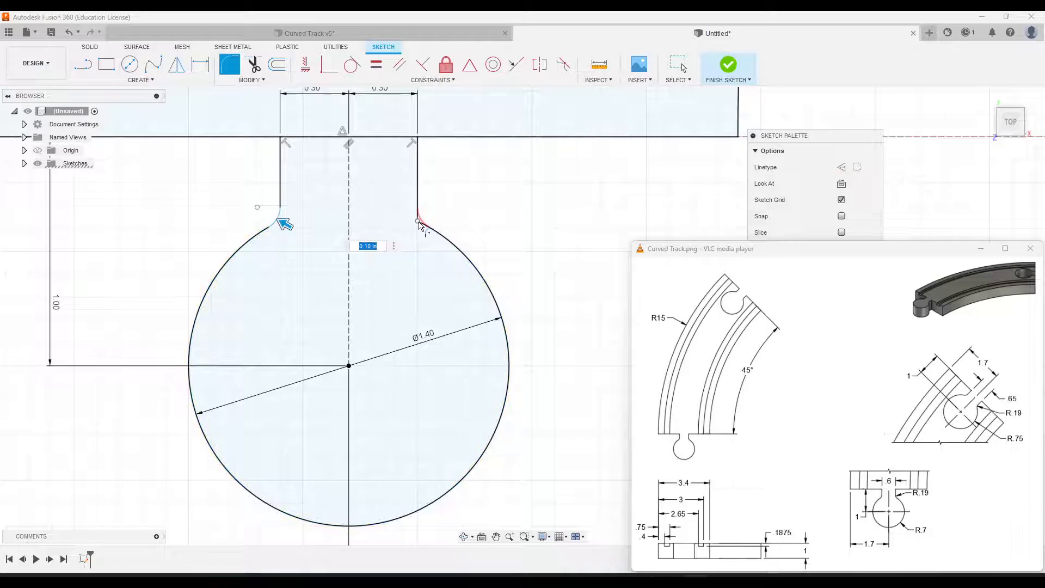
pyautogui.click(419, 222)
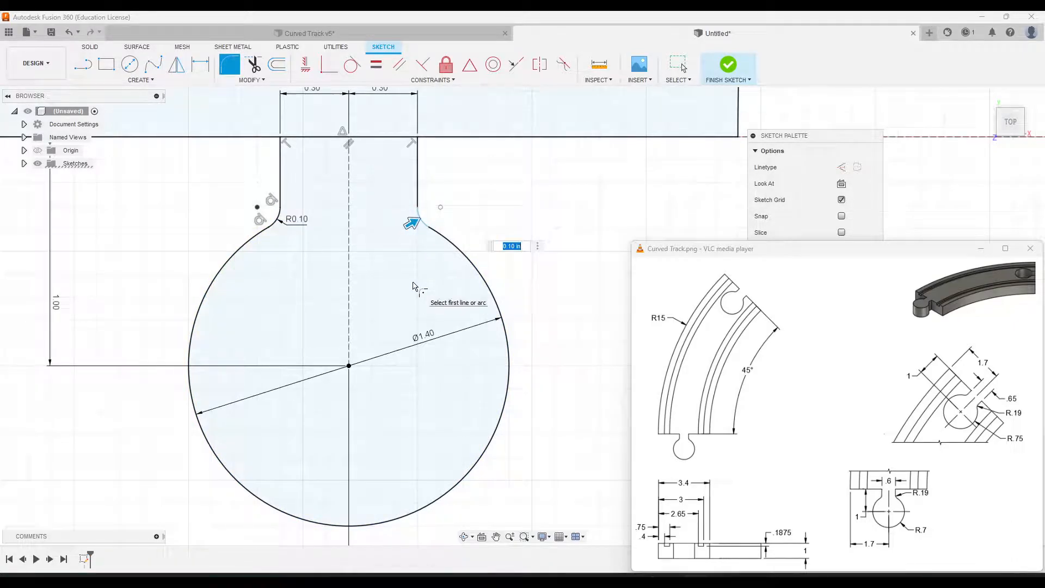
pyautogui.write('0.19')
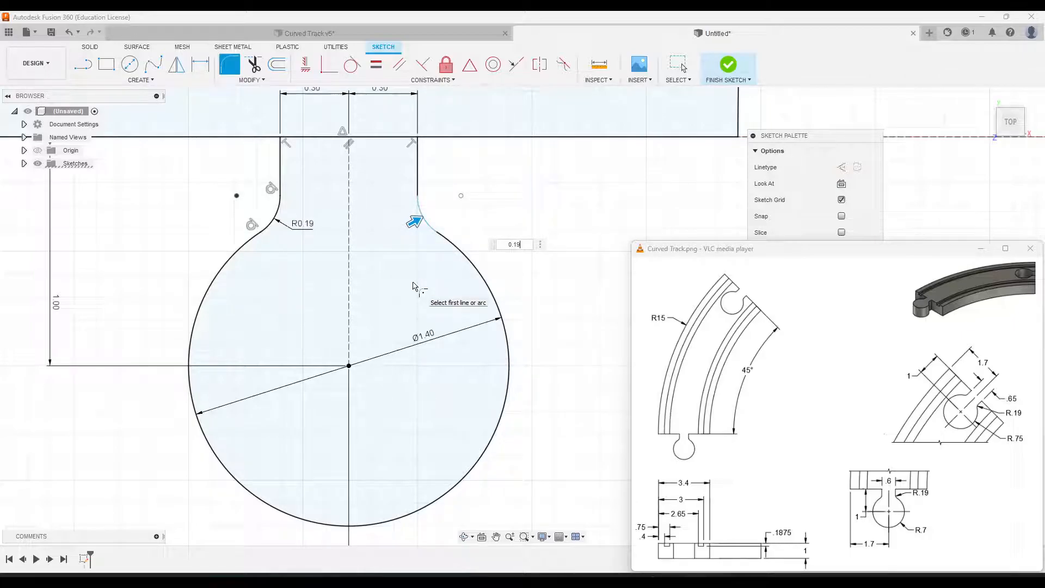
pyautogui.press('Return')
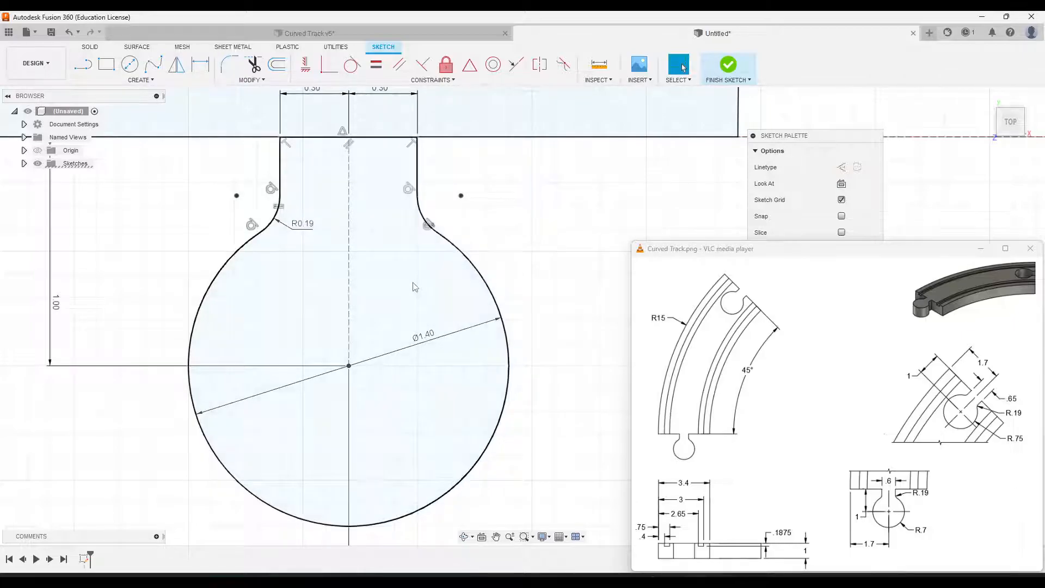
# - Trim the track's lower end edge between the two neck lines so the connector joins the track profile
pyautogui.moveTo(379, 252); pyautogui.dragTo(424, 307, button='middle')
pyautogui.scroll(-1, 442, 320)
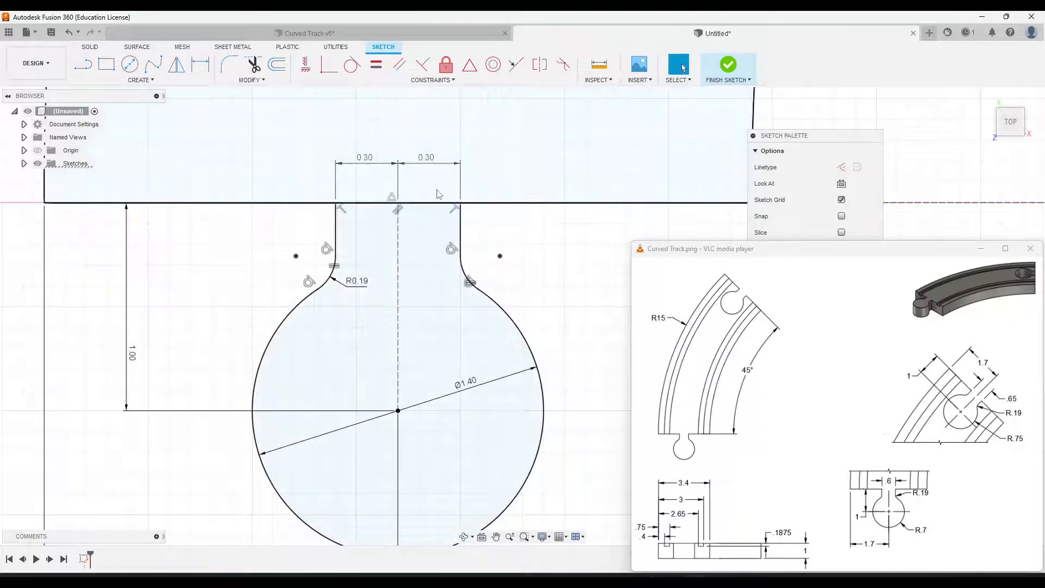
pyautogui.click(253, 64)
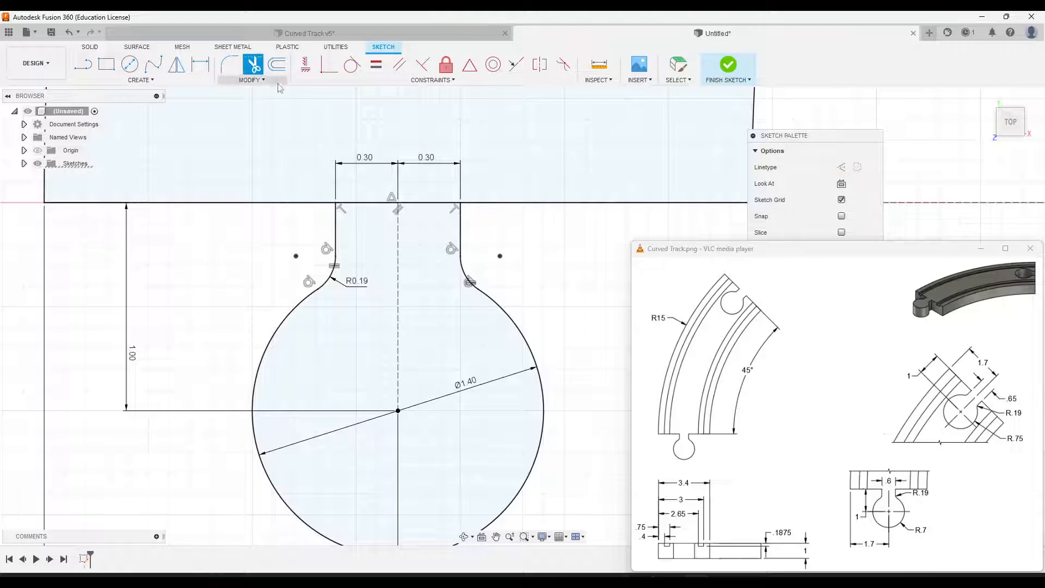
pyautogui.click(378, 204)
pyautogui.click(428, 205)
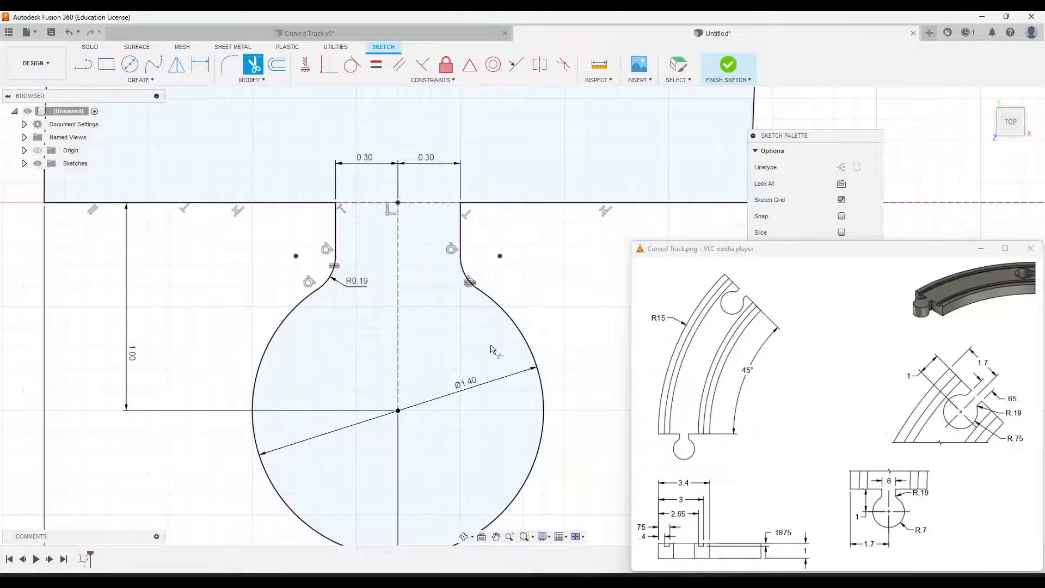
pyautogui.scroll(-3, 455, 345)
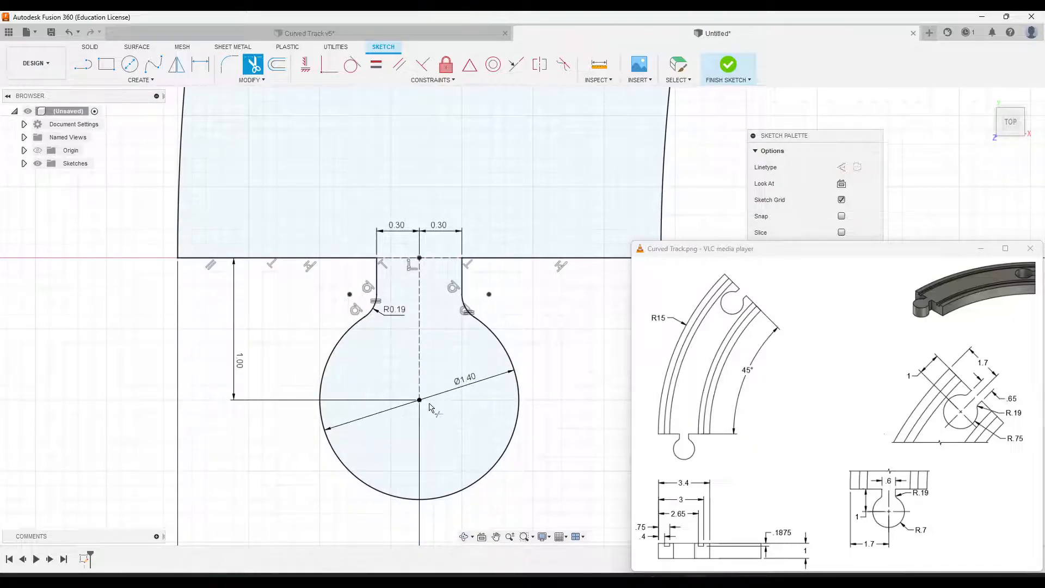
pyautogui.scroll(-5, 431, 406)
pyautogui.moveTo(513, 206); pyautogui.dragTo(467, 267, button='middle')
pyautogui.scroll(6, 467, 267)
pyautogui.press('t')
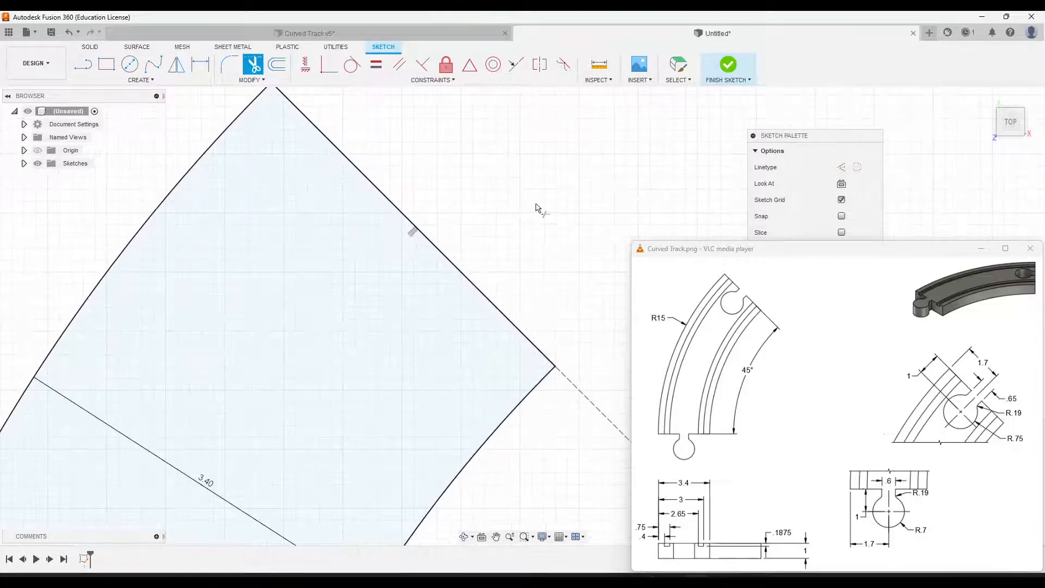
pyautogui.scroll(-2, 490, 234)
pyautogui.scroll(-1, 500, 281)
pyautogui.press('Escape')
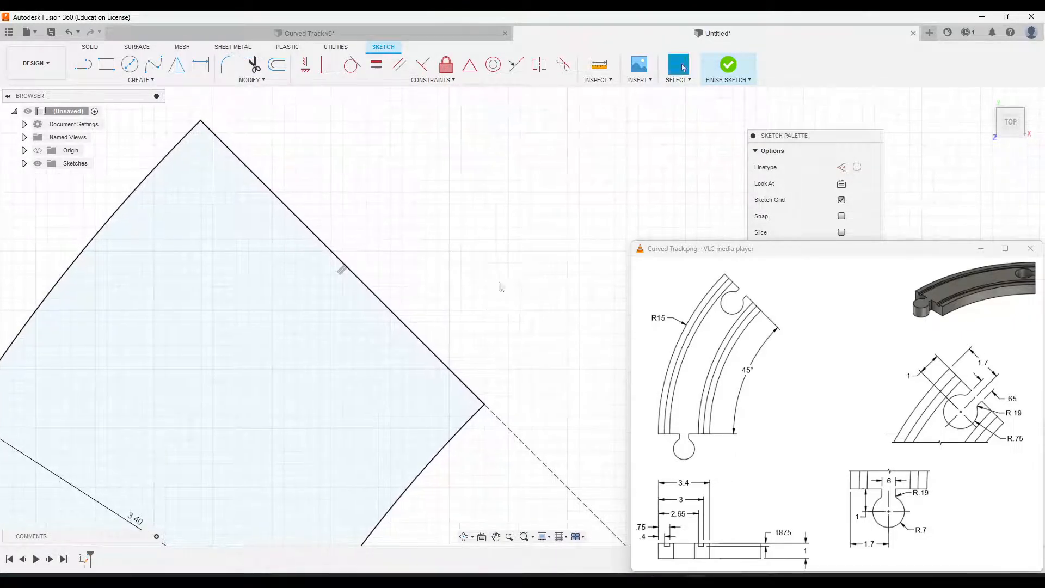
pyautogui.click(130, 65)
pyautogui.moveTo(381, 159)
pyautogui.mouseDown(button='middle')
pyautogui.moveTo(511, 105)
pyautogui.moveTo(515, 149)
pyautogui.mouseUp(button='middle')
pyautogui.click(678, 64)
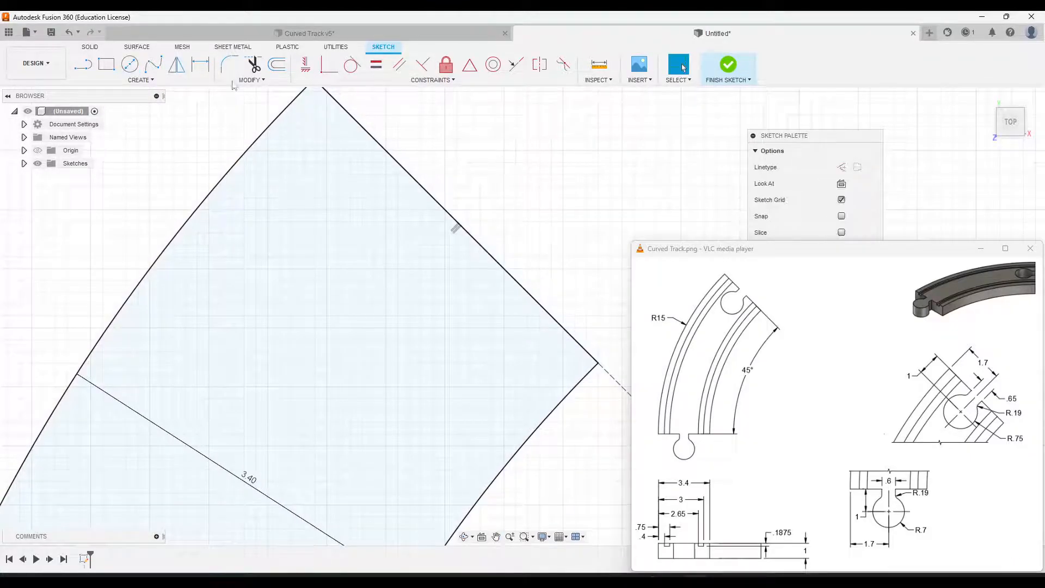
# - Draw a 1 in construction line from the midpoint of the track's angled upper end edge into the track profile
pyautogui.click(76, 66)
pyautogui.moveTo(495, 231)
pyautogui.mouseDown(button='middle')
pyautogui.moveTo(485, 168)
pyautogui.moveTo(518, 158)
pyautogui.moveTo(403, 177)
pyautogui.mouseUp(button='middle')
pyautogui.click(842, 168)
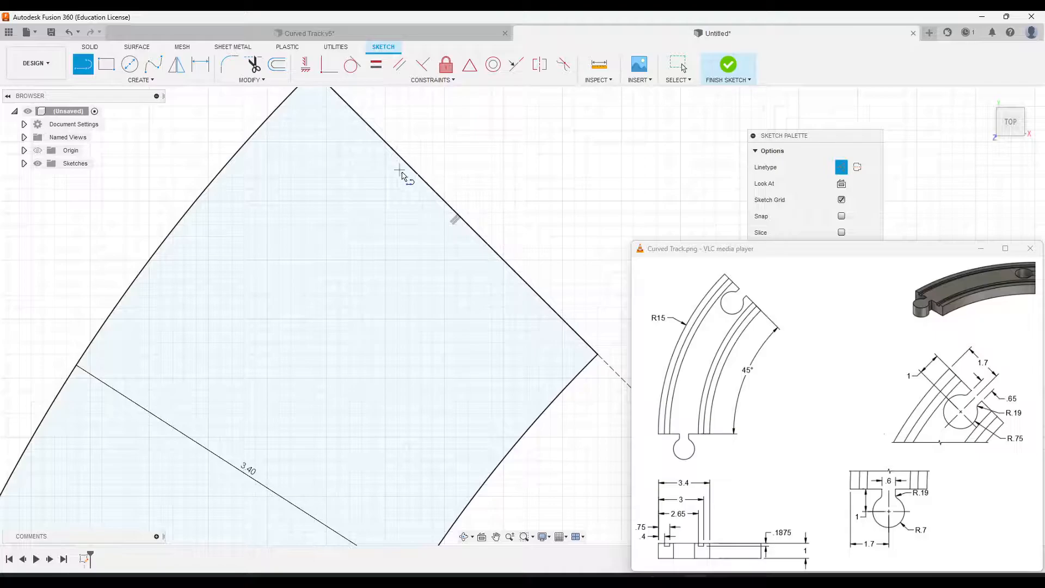
pyautogui.click(452, 214)
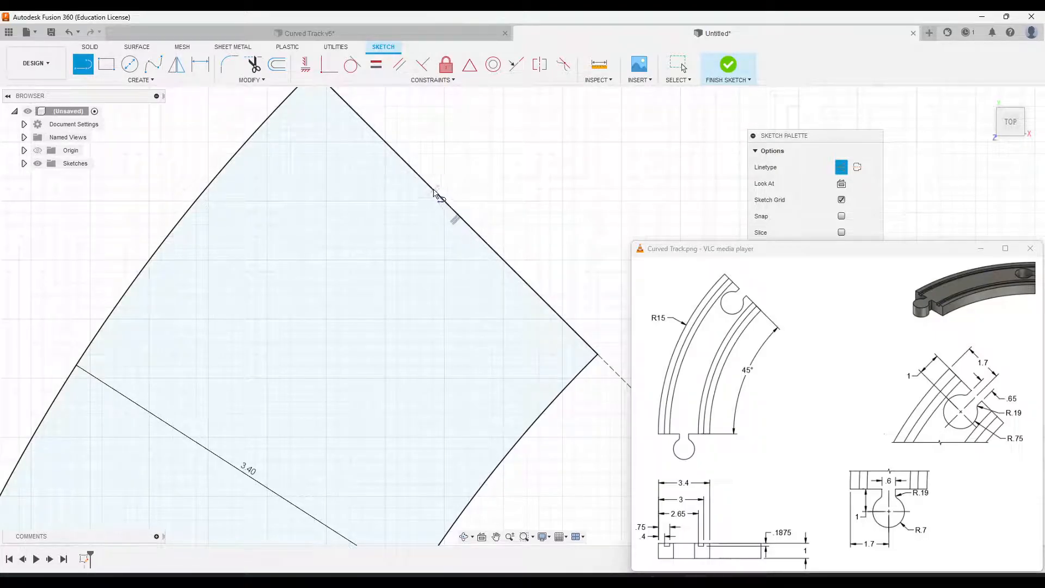
pyautogui.click(456, 213)
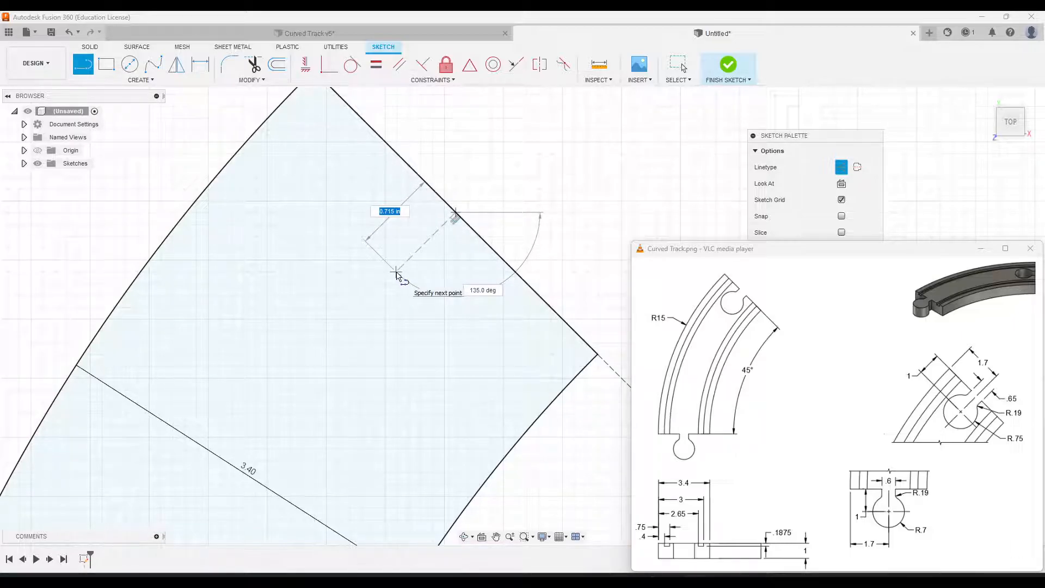
pyautogui.scroll(5, 397, 273)
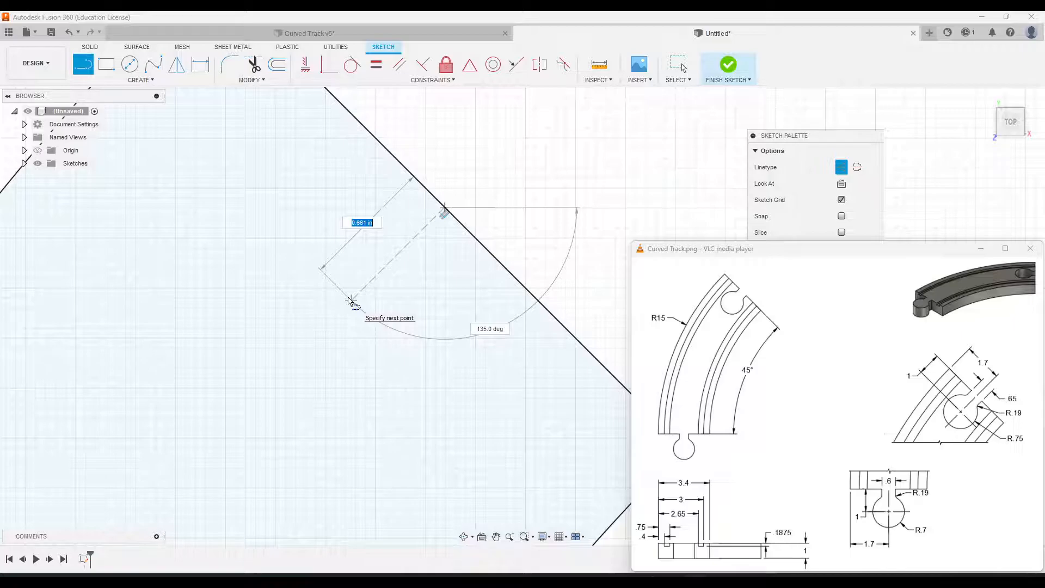
pyautogui.press('Tab')
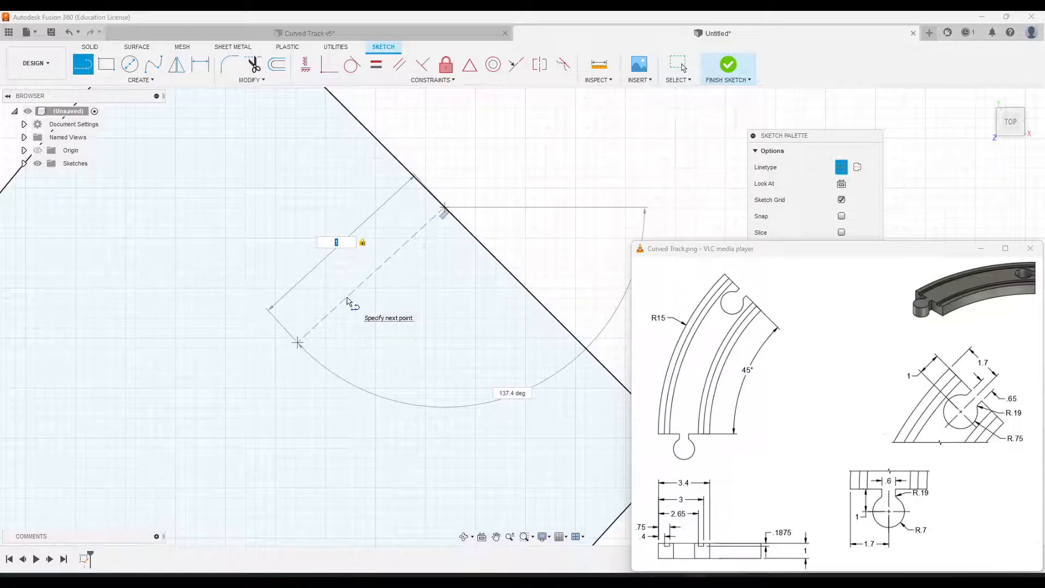
pyautogui.press('Escape')
pyautogui.scroll(-5, 472, 329)
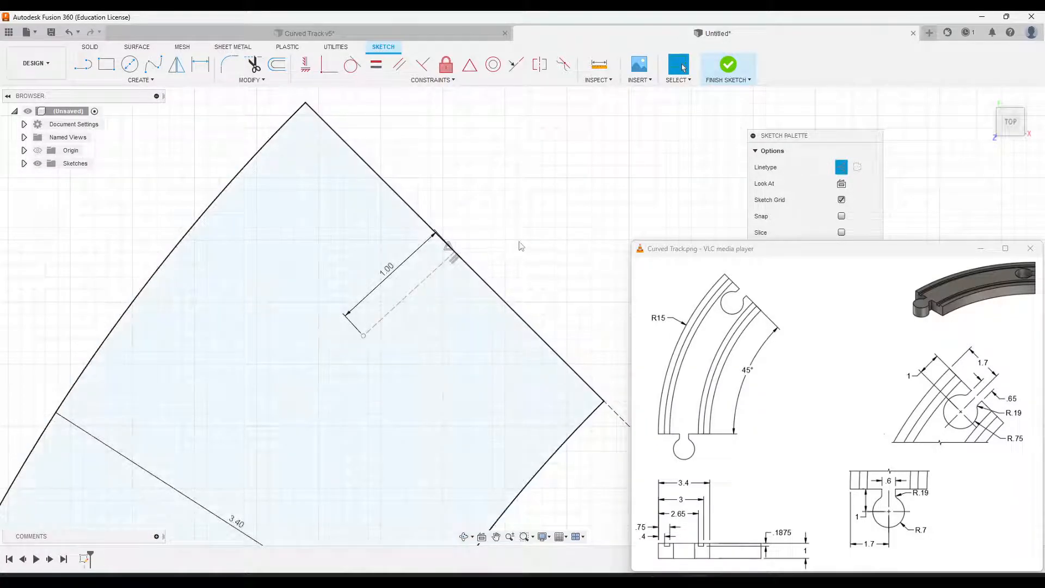
# - Constrain the 1 in construction line perpendicular to the track's angled upper end edge
pyautogui.click(418, 276)
pyautogui.moveTo(419, 276); pyautogui.dragTo(473, 252)
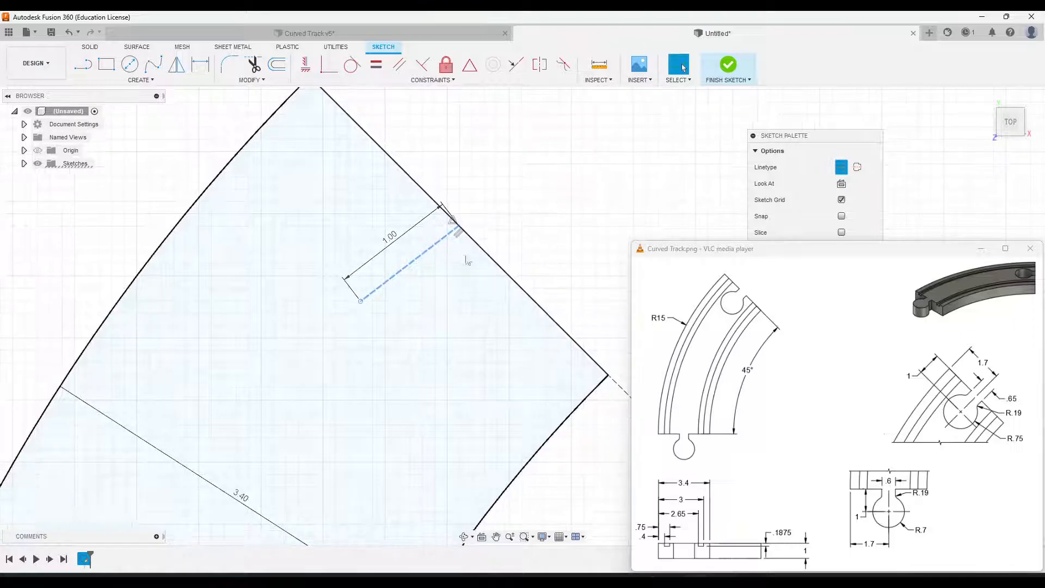
pyautogui.click(524, 208)
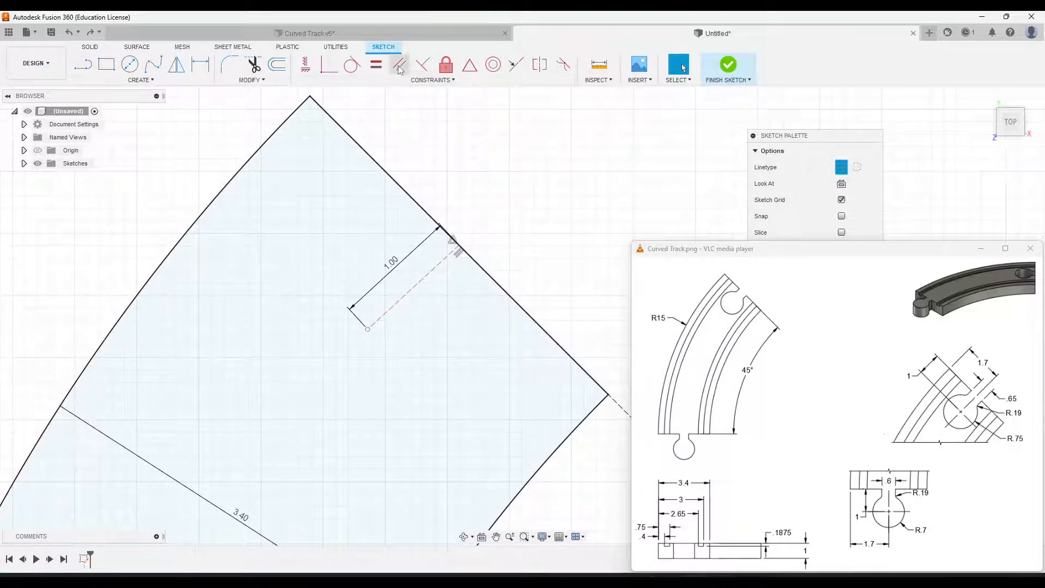
pyautogui.click(423, 65)
pyautogui.click(445, 261)
pyautogui.click(436, 227)
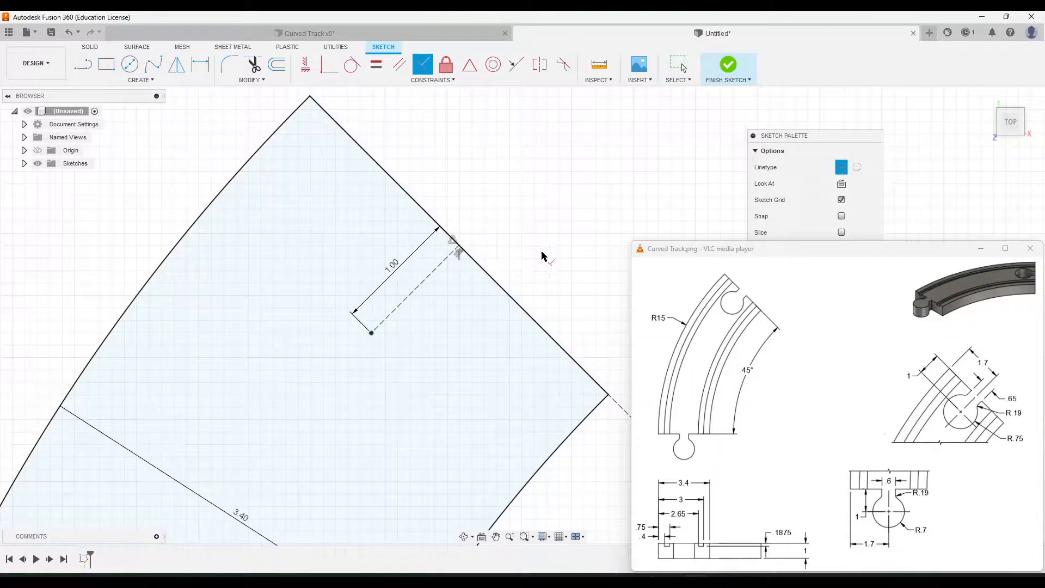
pyautogui.press('Escape')
pyautogui.scroll(2, 430, 290)
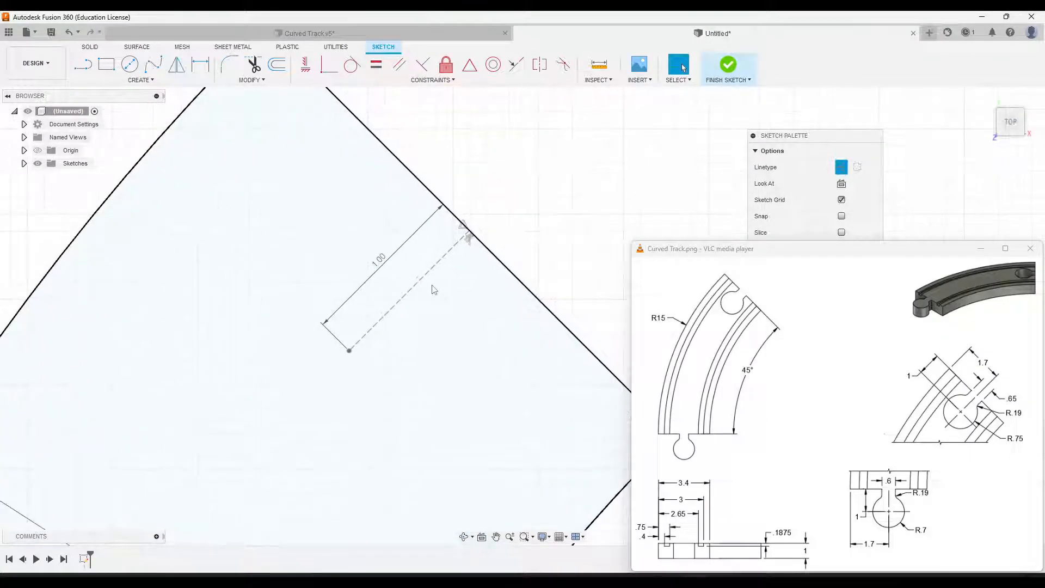
pyautogui.click(466, 254)
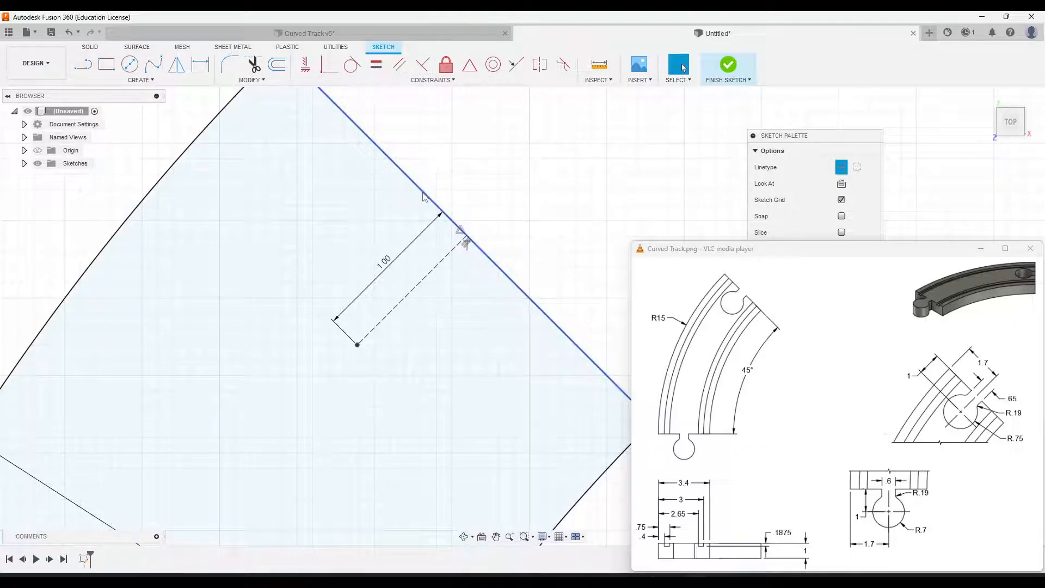
pyautogui.click(417, 292)
pyautogui.click(423, 301)
pyautogui.scroll(-2, 555, 240)
pyautogui.click(130, 63)
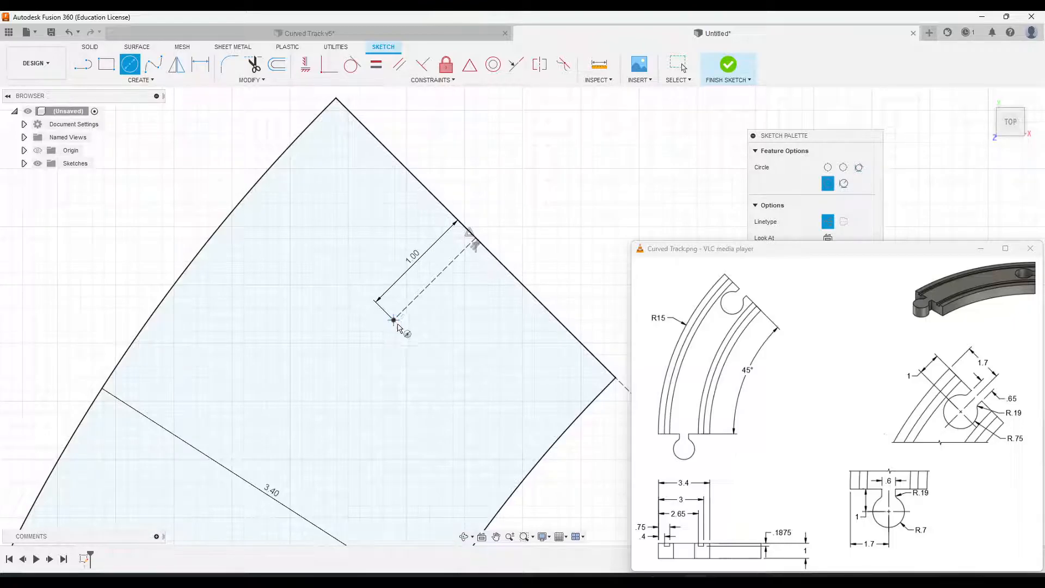
pyautogui.click(393, 320)
pyautogui.press('Escape')
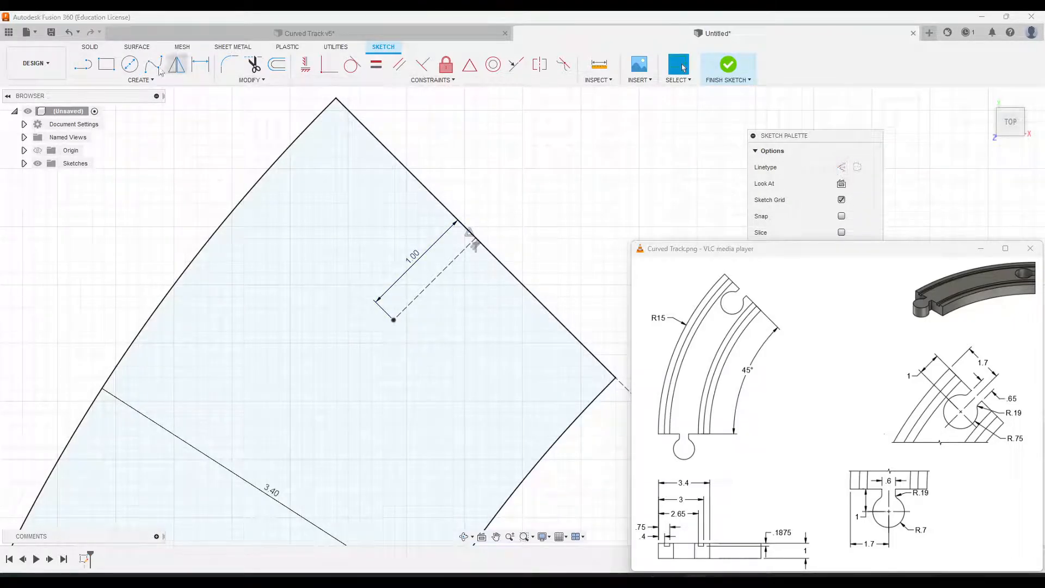
# - Draw a solid 1.5 in diameter circle centred on the inner endpoint of the construction line
pyautogui.click(140, 68)
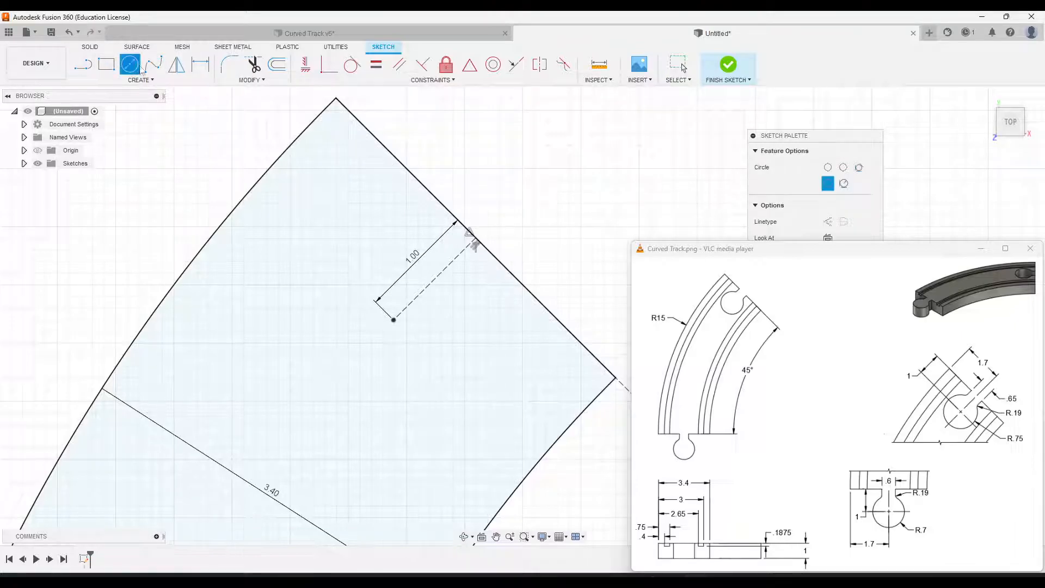
pyautogui.click(393, 320)
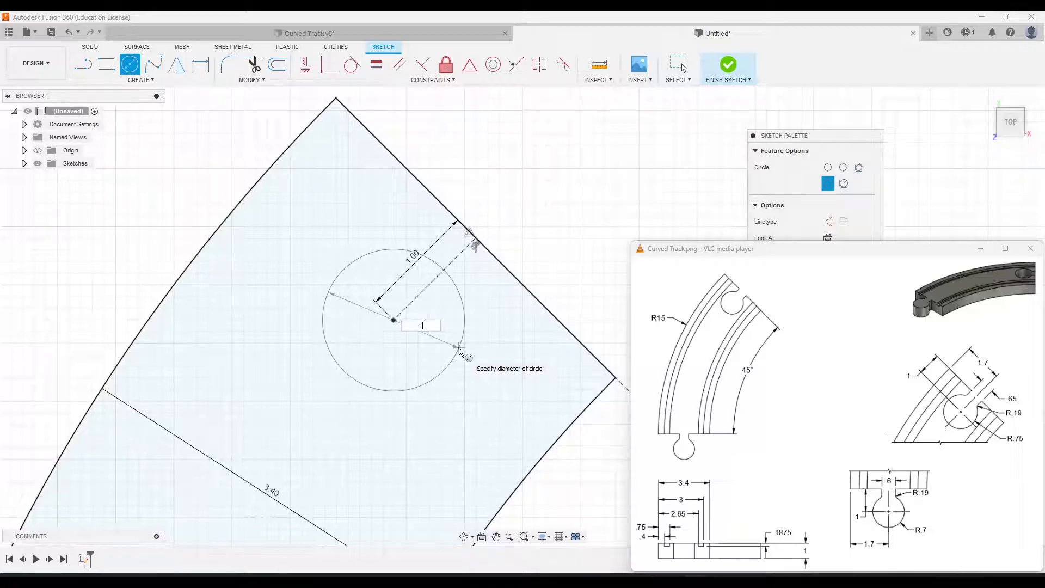
pyautogui.press('Return')
pyautogui.press('Escape')
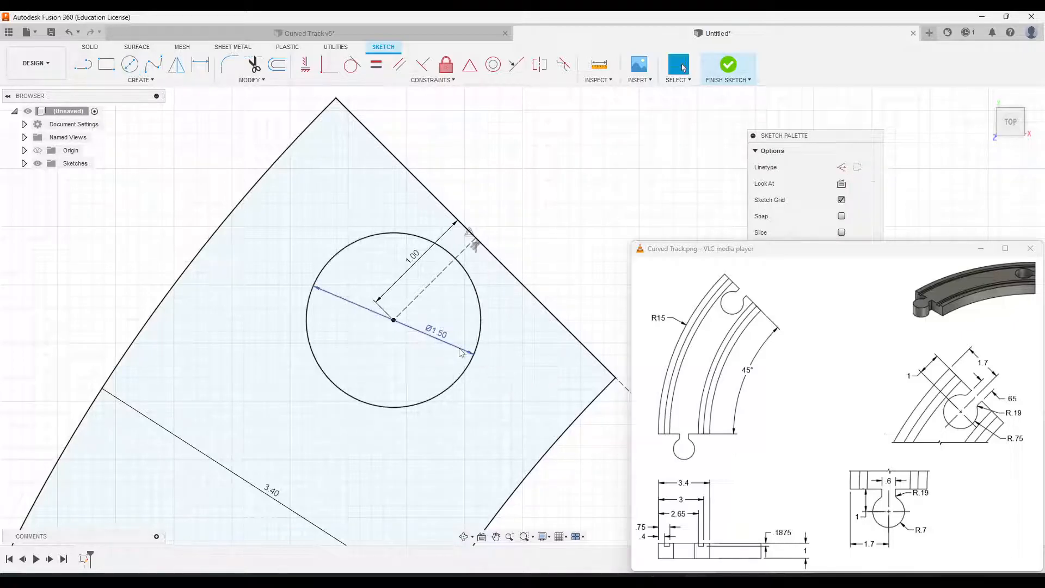
# - Draw two neck lines perpendicular to the angled end edge, one on each side of the construction centreline, reaching the circle
pyautogui.scroll(3, 506, 224)
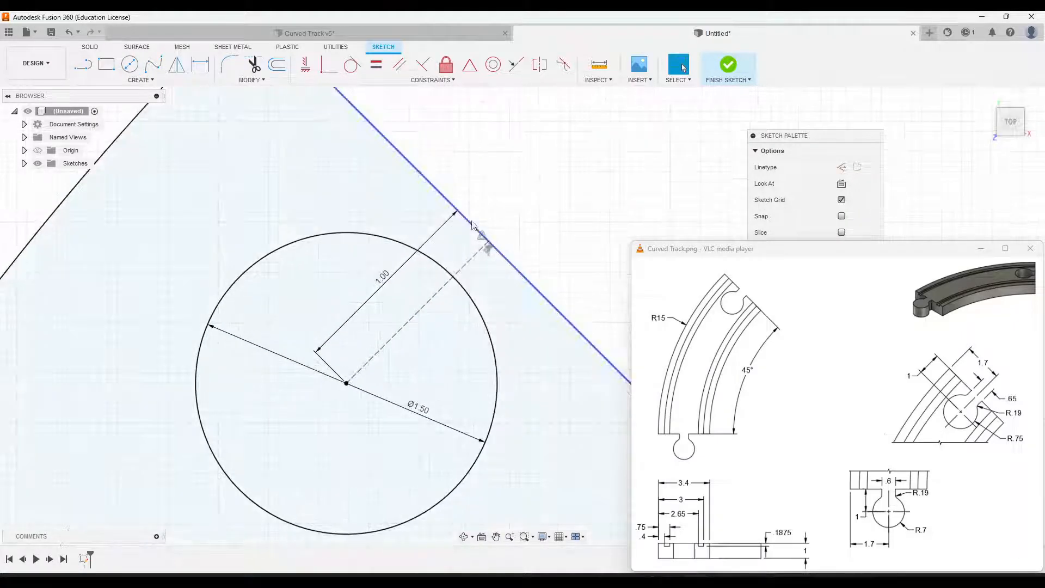
pyautogui.scroll(-1, 514, 210)
pyautogui.scroll(1, 428, 226)
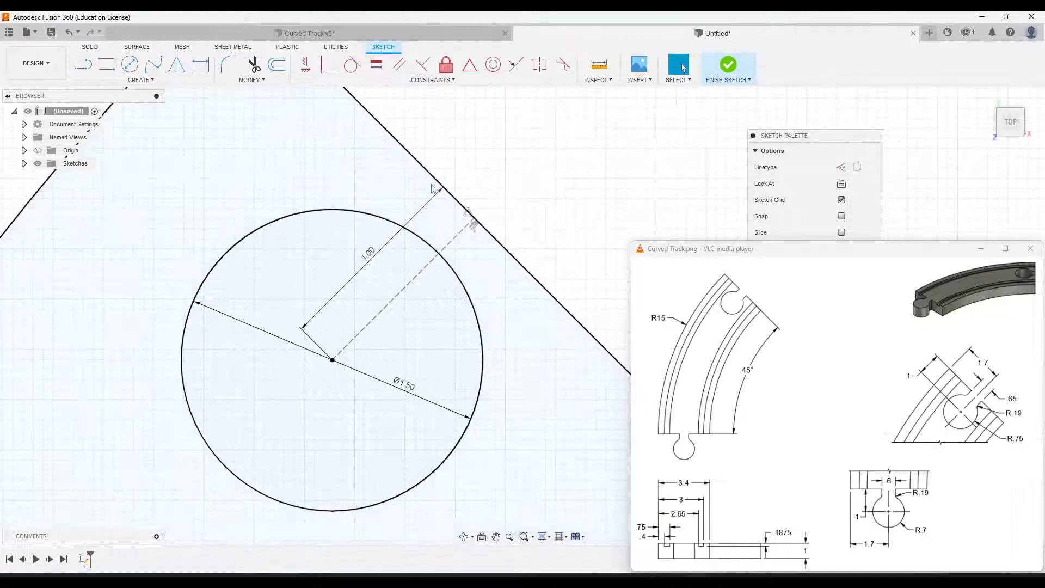
pyautogui.press('l')
pyautogui.click(412, 158)
pyautogui.click(360, 211)
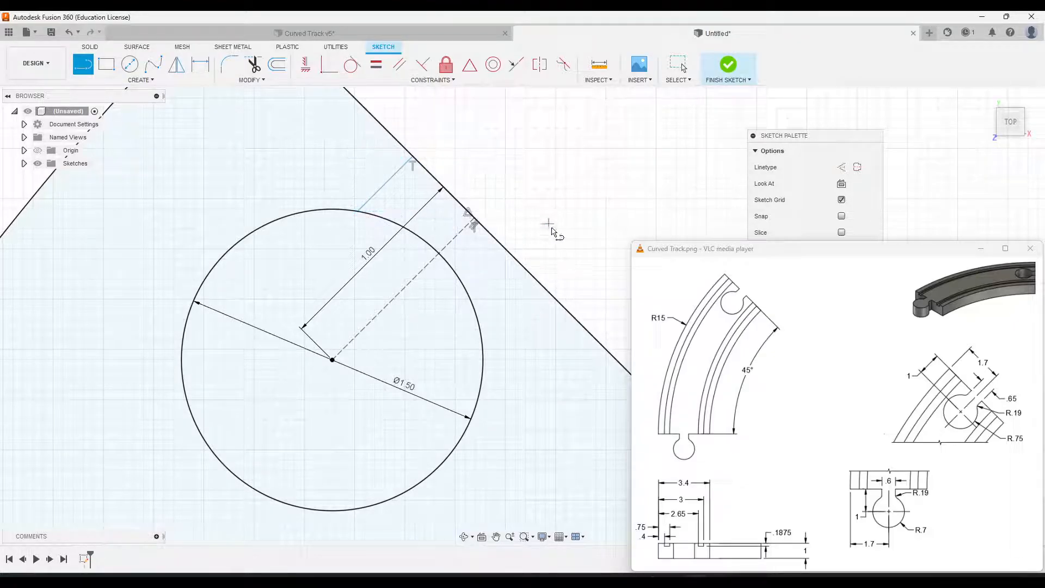
pyautogui.click(519, 266)
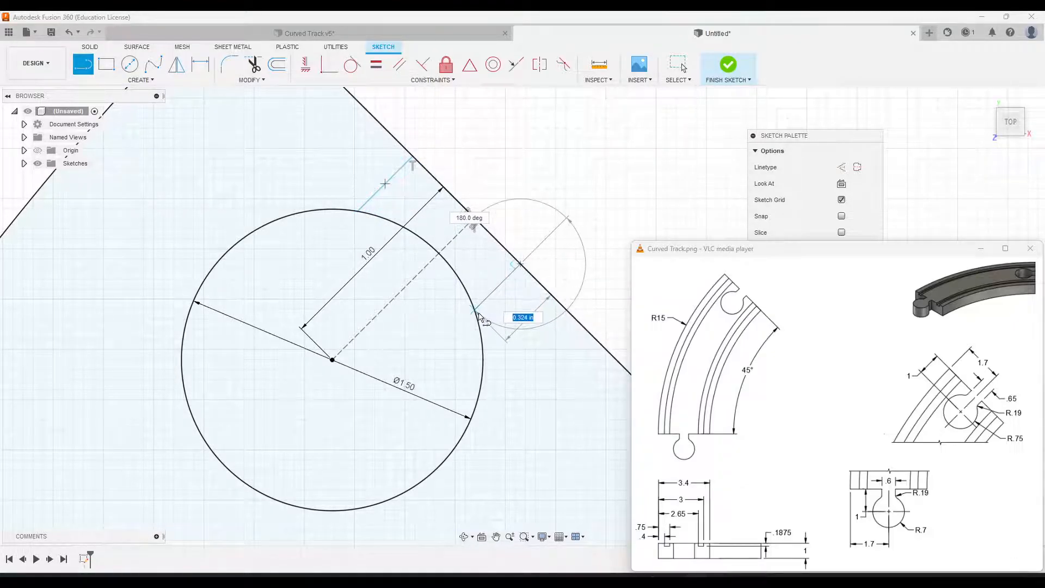
pyautogui.click(475, 309)
pyautogui.press('Escape')
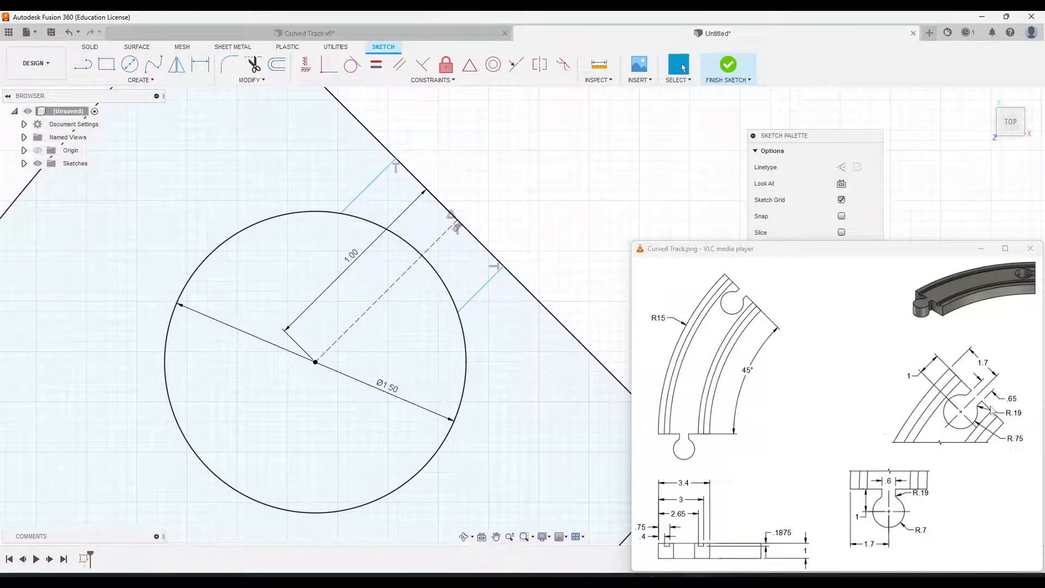
# - Dimension the upper neck line 0.325 in from the construction centreline
pyautogui.click(201, 63)
pyautogui.click(385, 173)
pyautogui.click(442, 238)
pyautogui.click(463, 171)
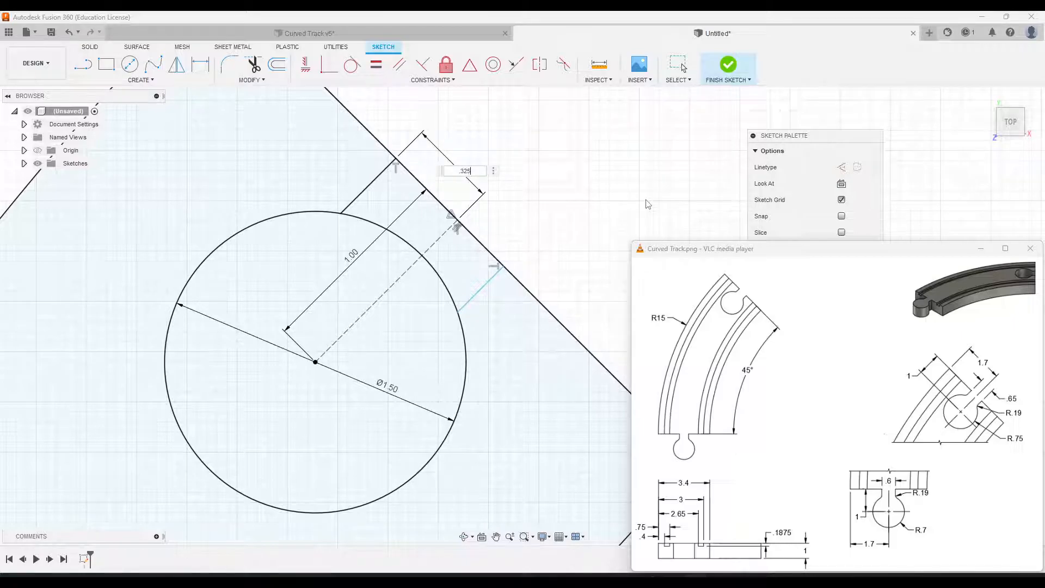
pyautogui.press('Return')
# - Dimension the lower neck line from the construction centreline, accepting a distance of 0.325 in
pyautogui.click(448, 231)
pyautogui.click(483, 284)
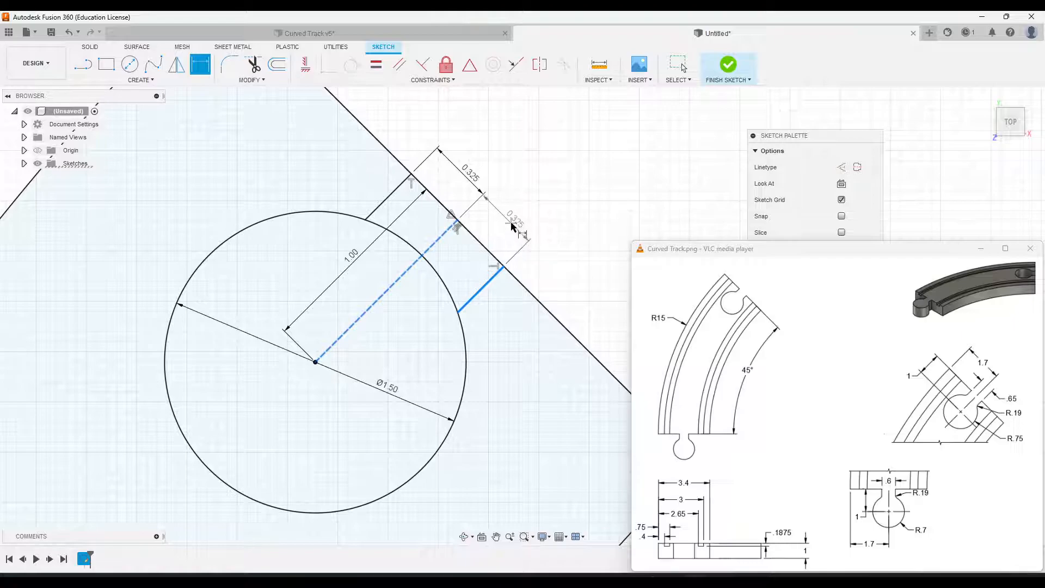
pyautogui.click(522, 234)
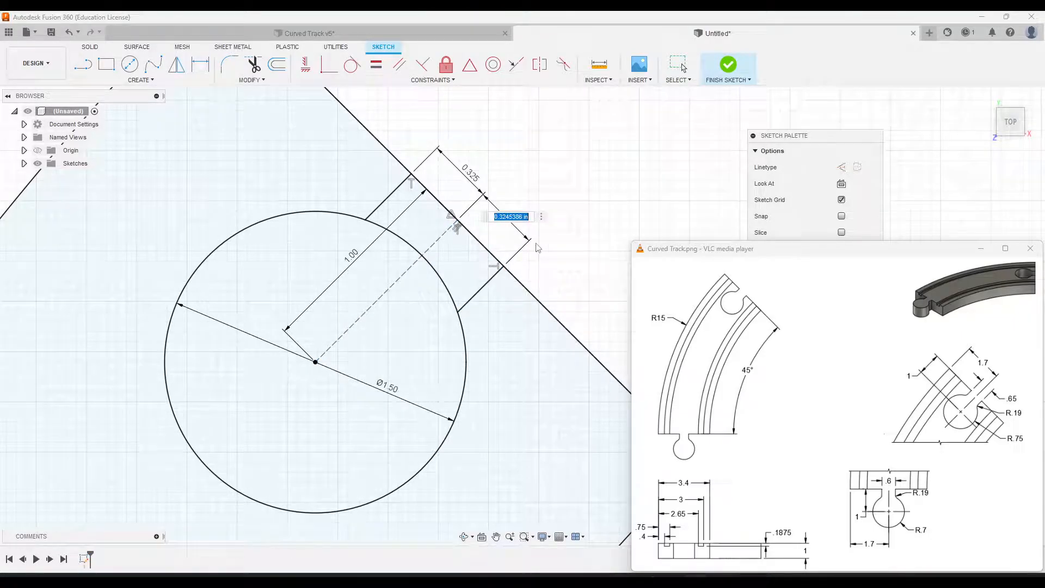
pyautogui.press('Return')
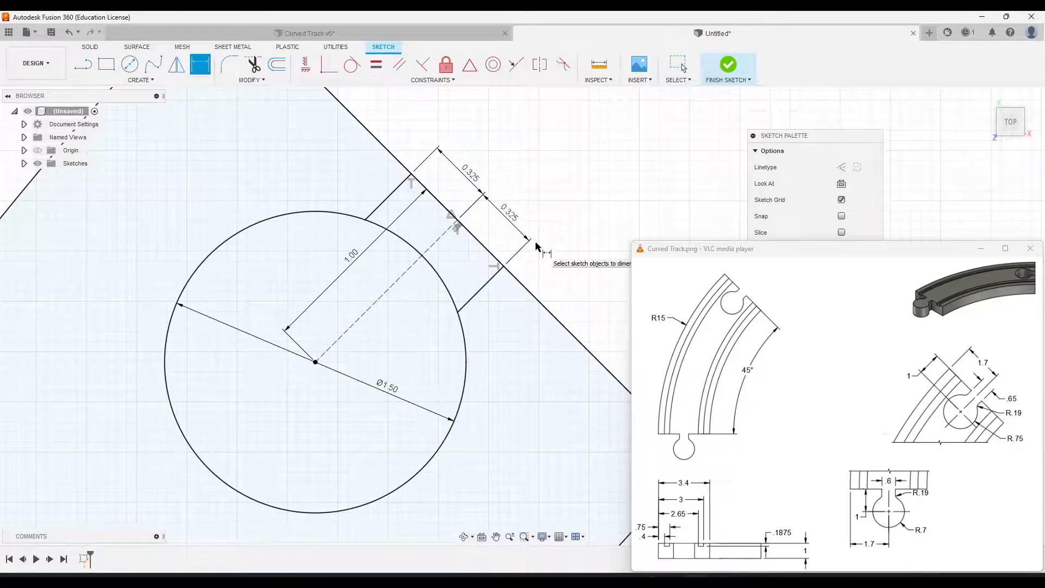
pyautogui.press('Escape')
# - Trim away the circle arcs and the angled end edge between the two neck lines to open the socket
pyautogui.scroll(-2, 548, 275)
pyautogui.moveTo(573, 207); pyautogui.dragTo(520, 212, button='middle')
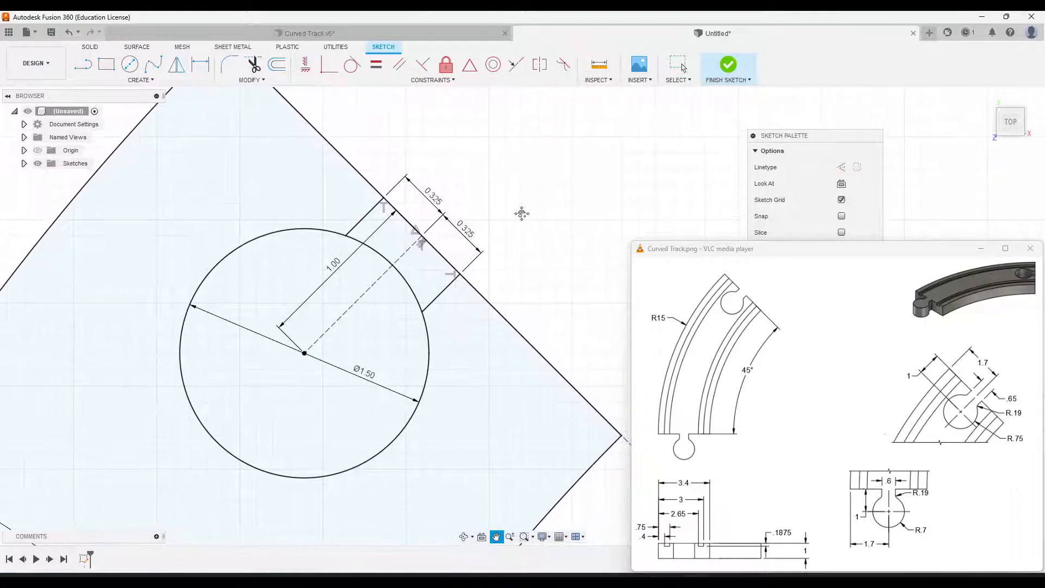
pyautogui.click(252, 65)
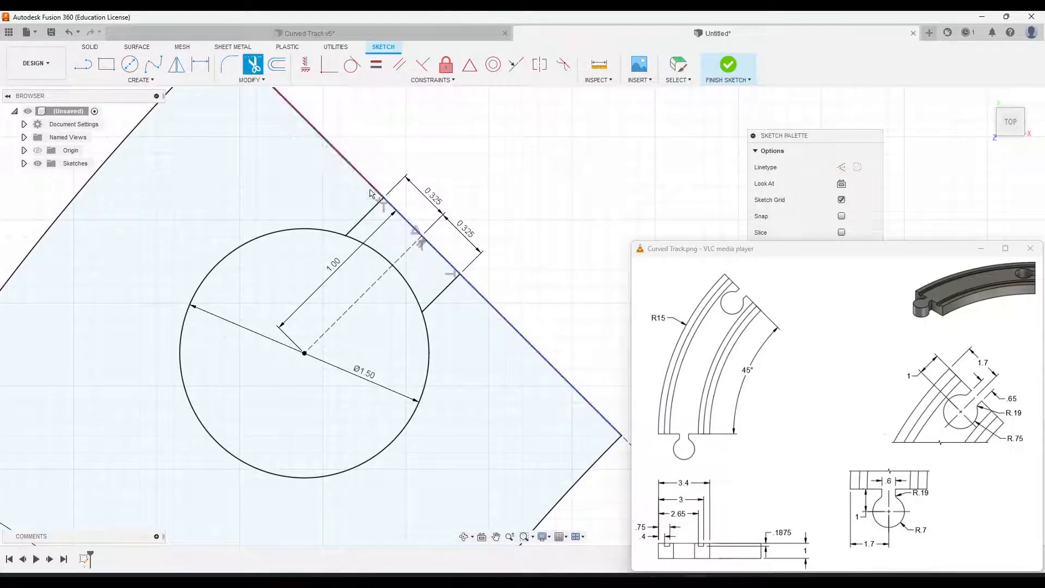
pyautogui.click(374, 250)
pyautogui.click(415, 296)
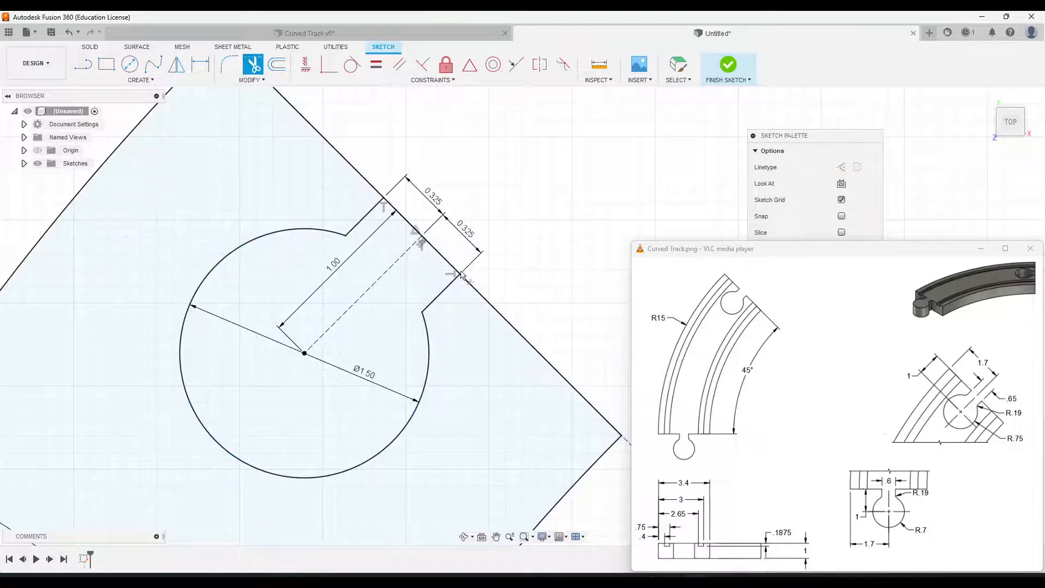
pyautogui.click(410, 225)
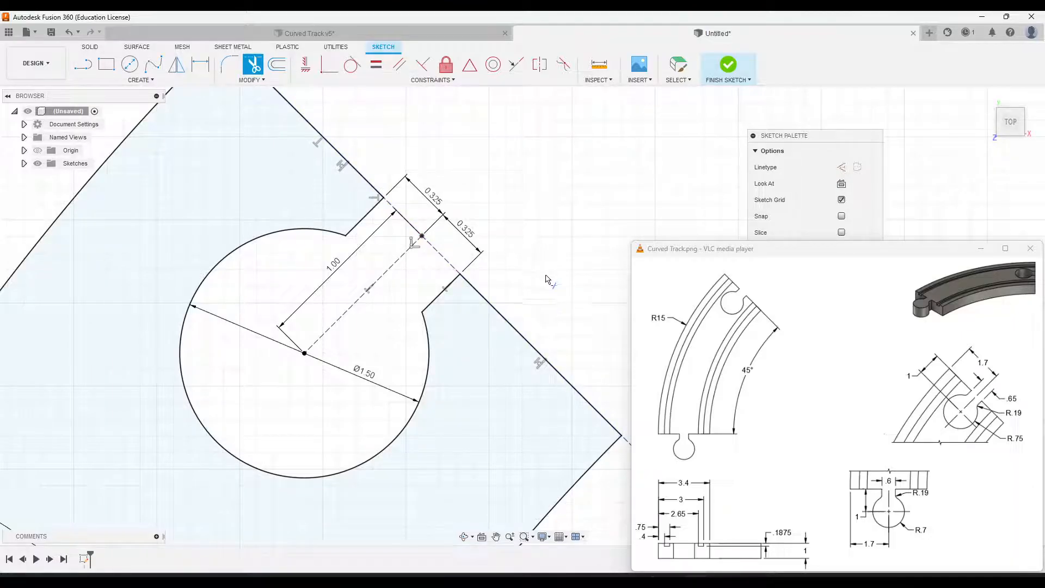
pyautogui.press('Escape')
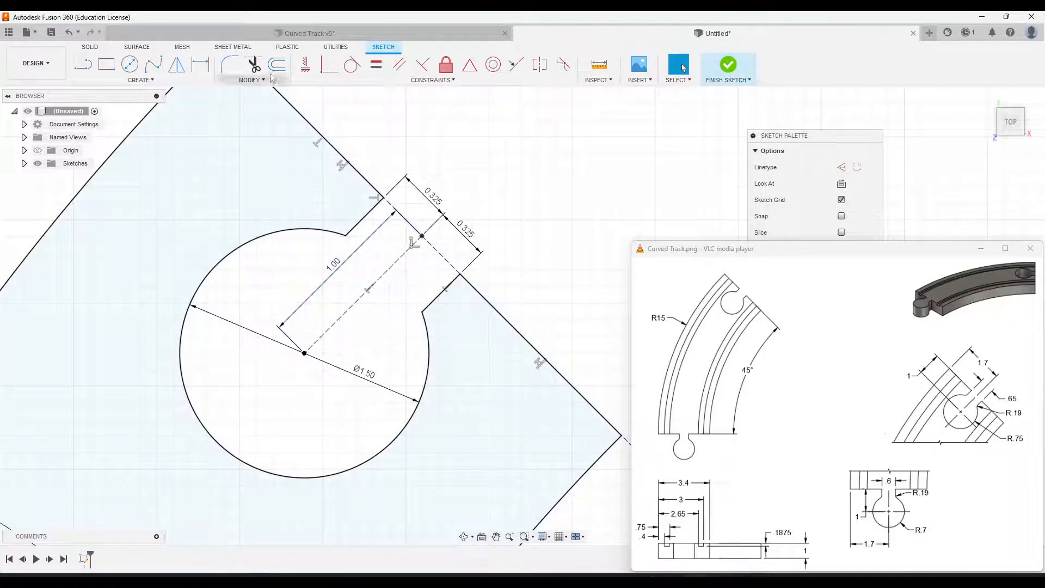
# - Fillet both corners where the socket's neck lines meet the circle with a 0.19 in radius
pyautogui.click(347, 241)
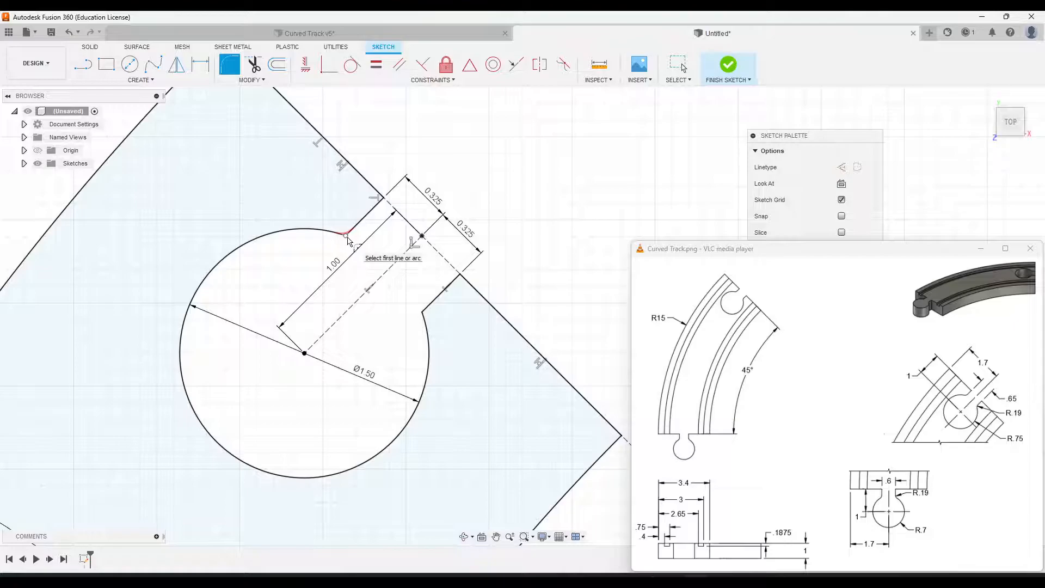
pyautogui.click(424, 314)
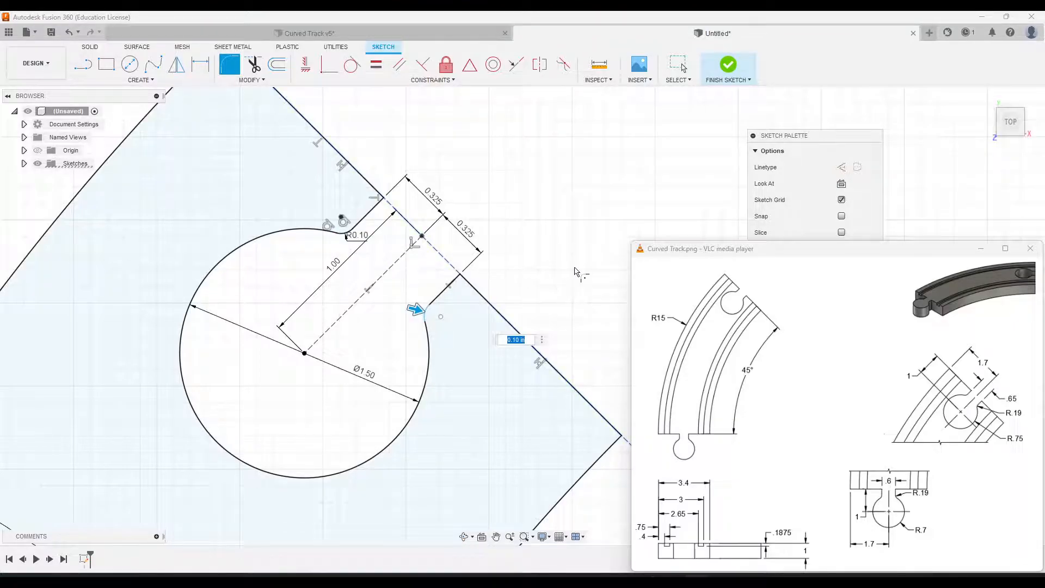
pyautogui.write('0.')
pyautogui.press('Return')
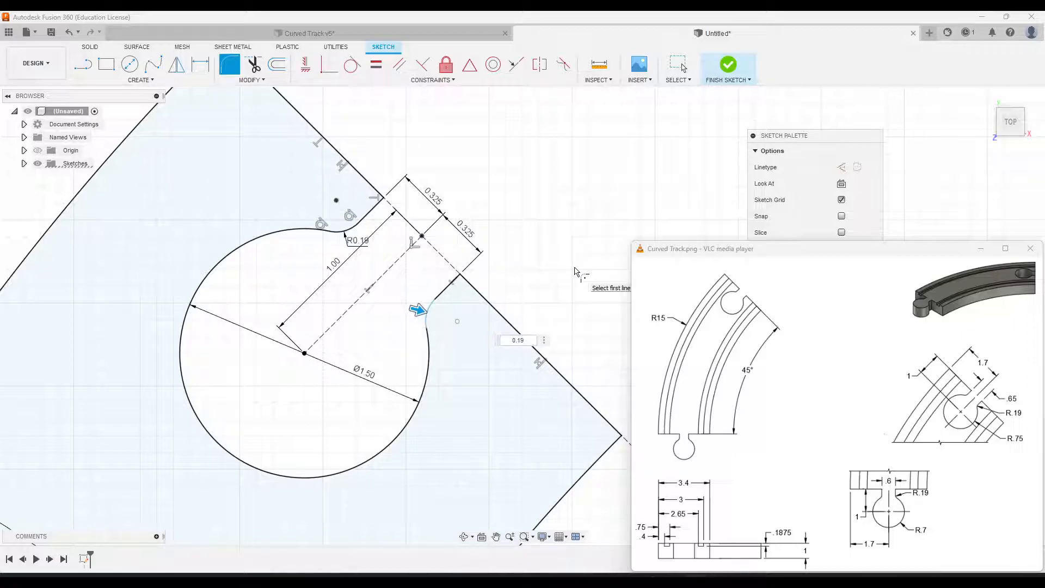
pyautogui.press('Escape')
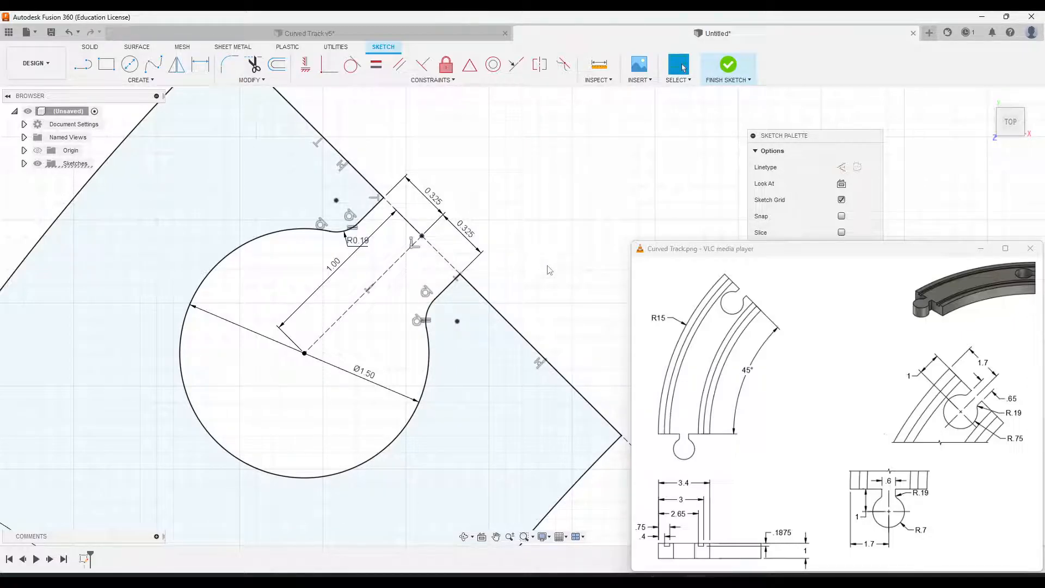
# - Finish the sketch and extrude the track profile, including the male connector, 1 in
pyautogui.scroll(-10, 550, 270)
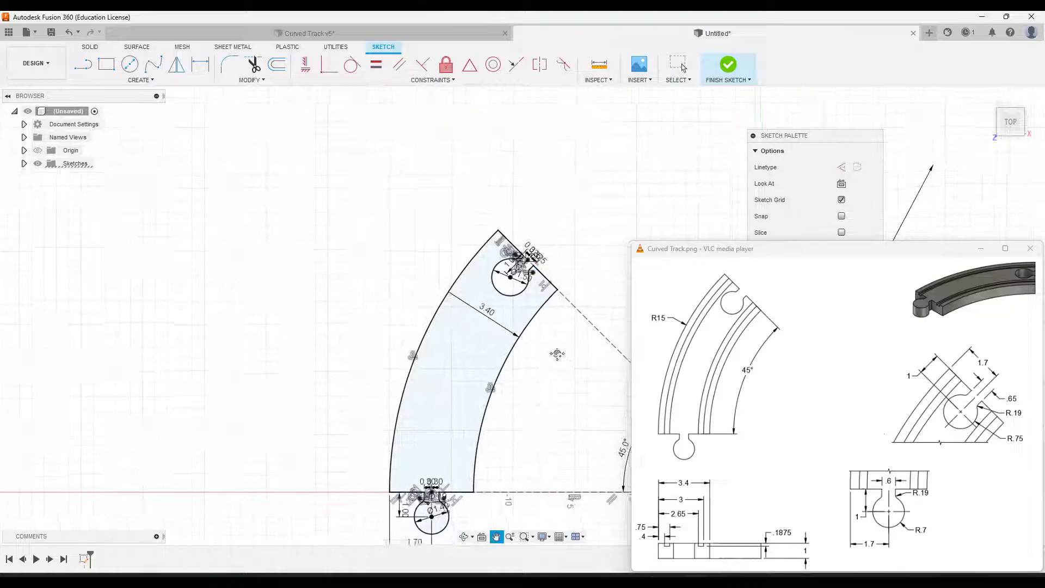
pyautogui.moveTo(558, 358); pyautogui.dragTo(525, 272, button='middle')
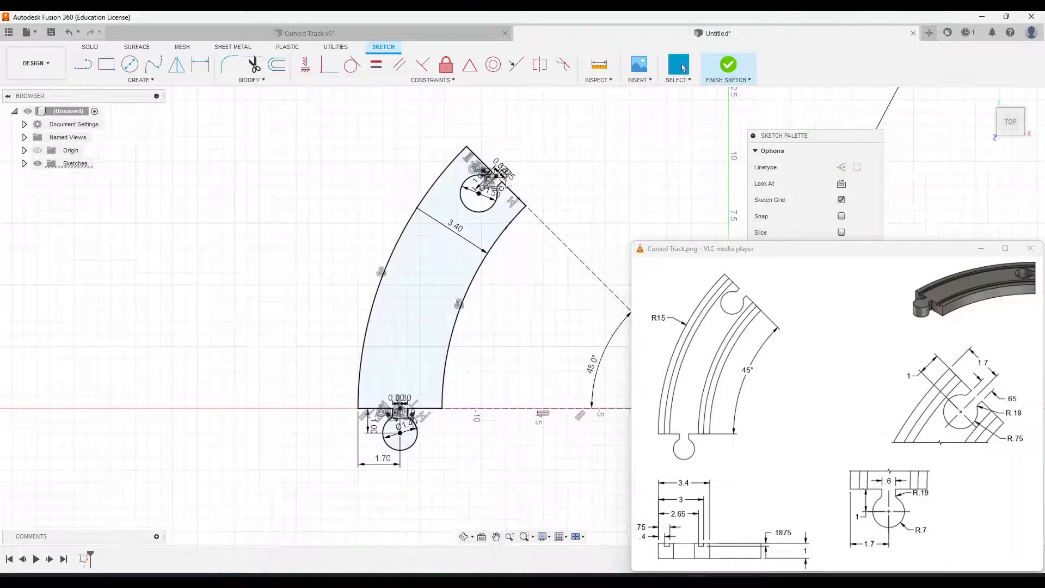
pyautogui.click(729, 66)
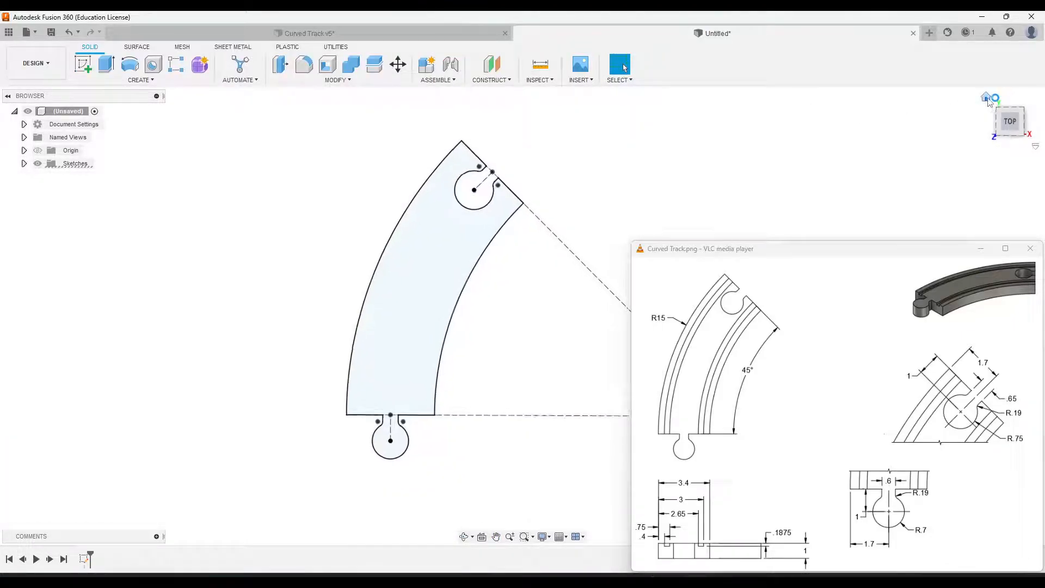
pyautogui.press('e')
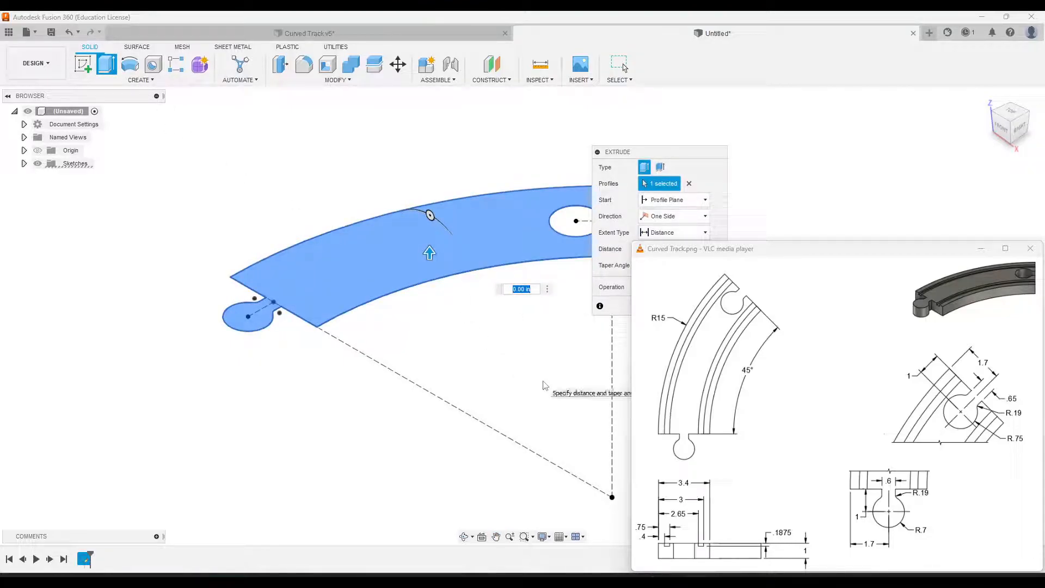
pyautogui.write('1')
pyautogui.moveTo(523, 343); pyautogui.dragTo(450, 369, button='middle')
pyautogui.moveTo(623, 155); pyautogui.dragTo(464, 126)
pyautogui.click(508, 283)
# - Start a new sketch on the flat end face beside the male connector
pyautogui.moveTo(414, 353); pyautogui.dragTo(449, 366, button='middle')
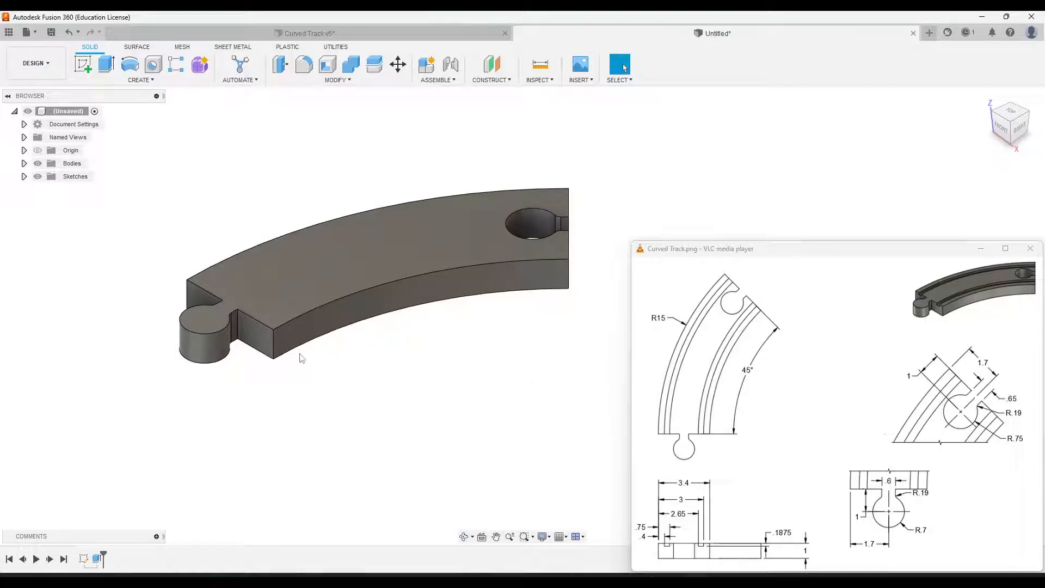
pyautogui.scroll(5, 267, 332)
pyautogui.moveTo(267, 333); pyautogui.dragTo(356, 347, button='middle')
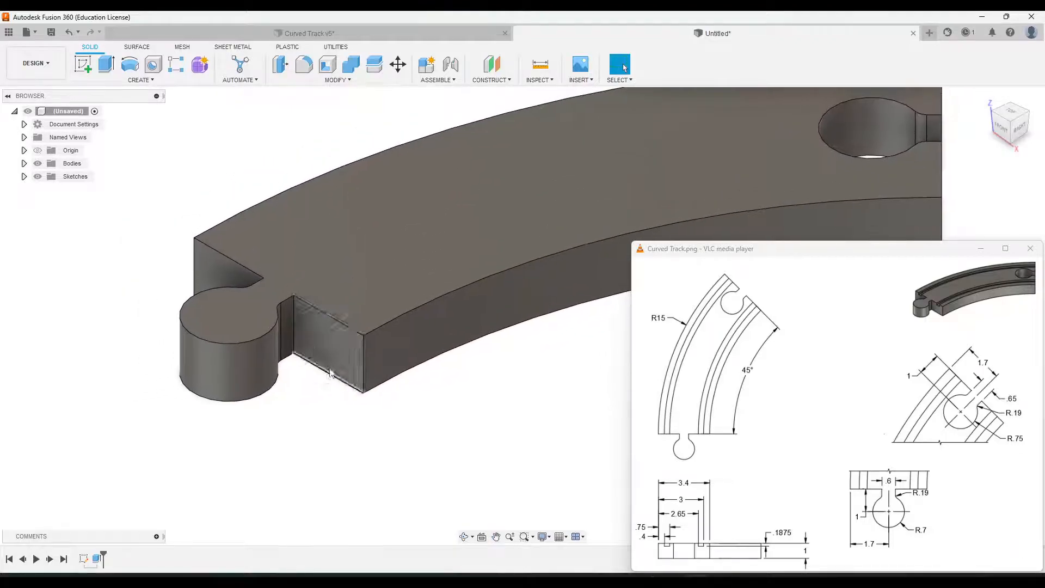
pyautogui.click(329, 340)
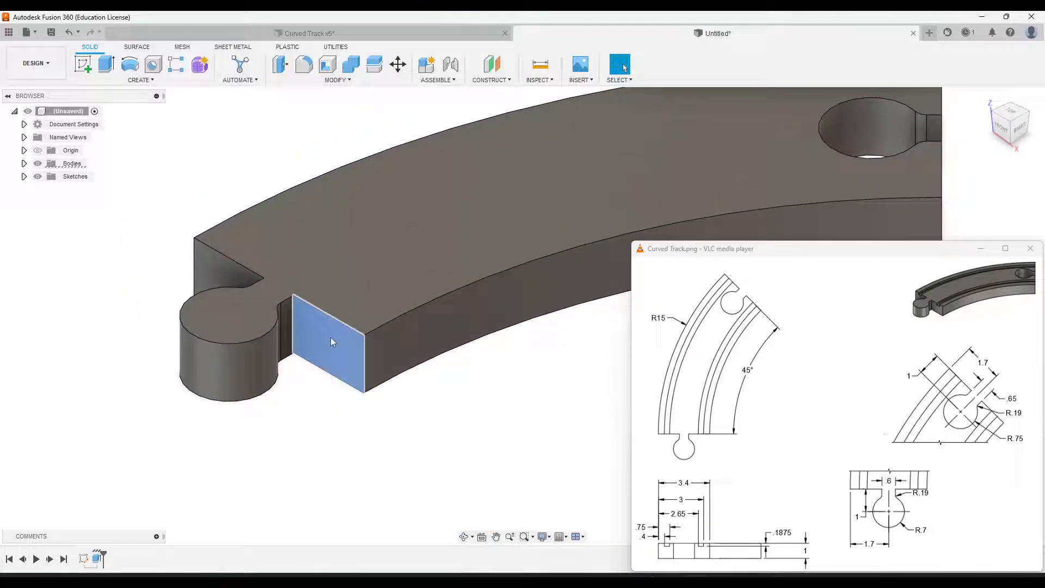
pyautogui.click(84, 66)
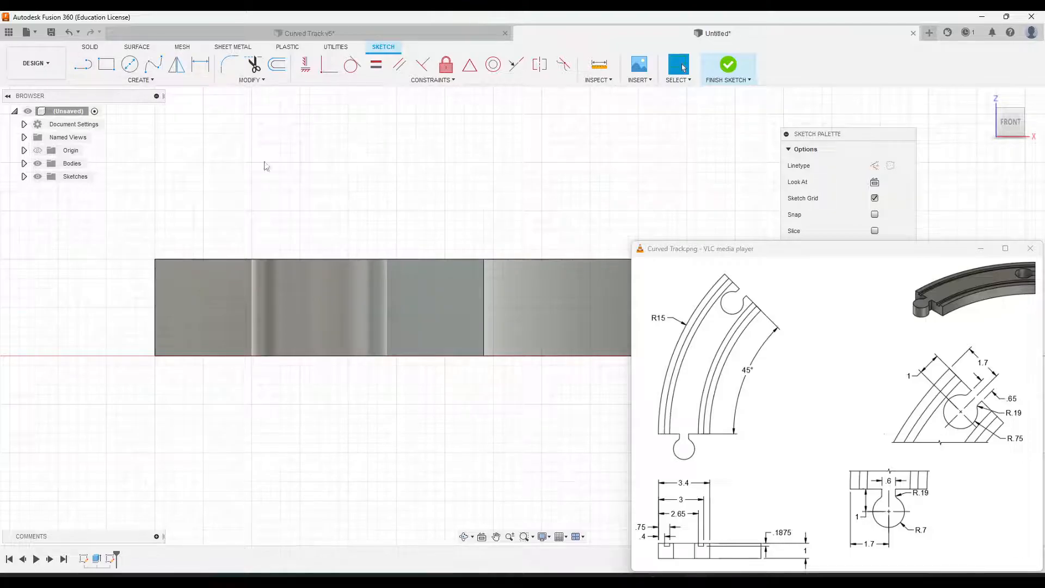
pyautogui.moveTo(301, 182); pyautogui.dragTo(287, 188, button='middle')
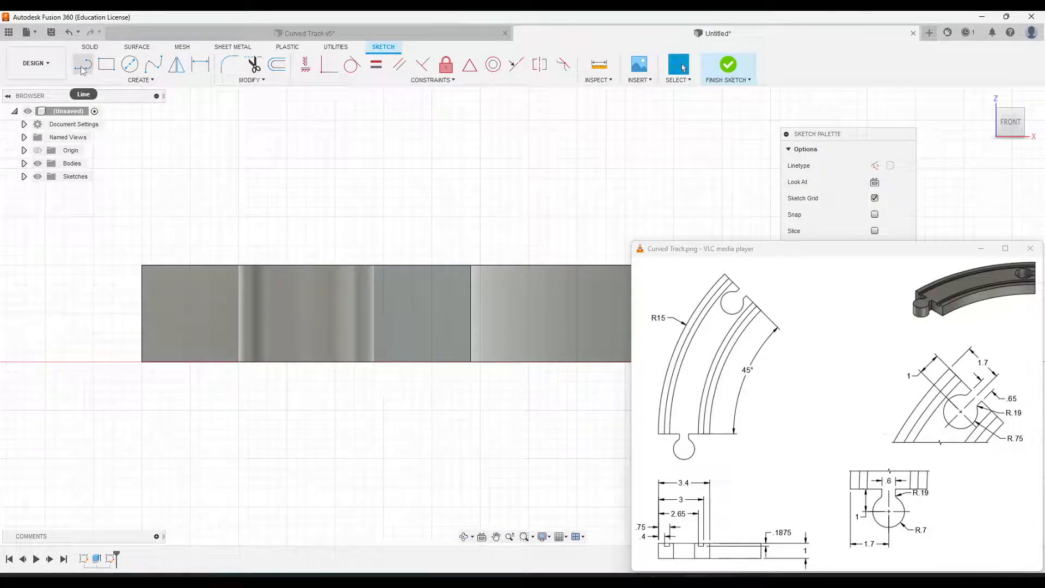
pyautogui.click(81, 66)
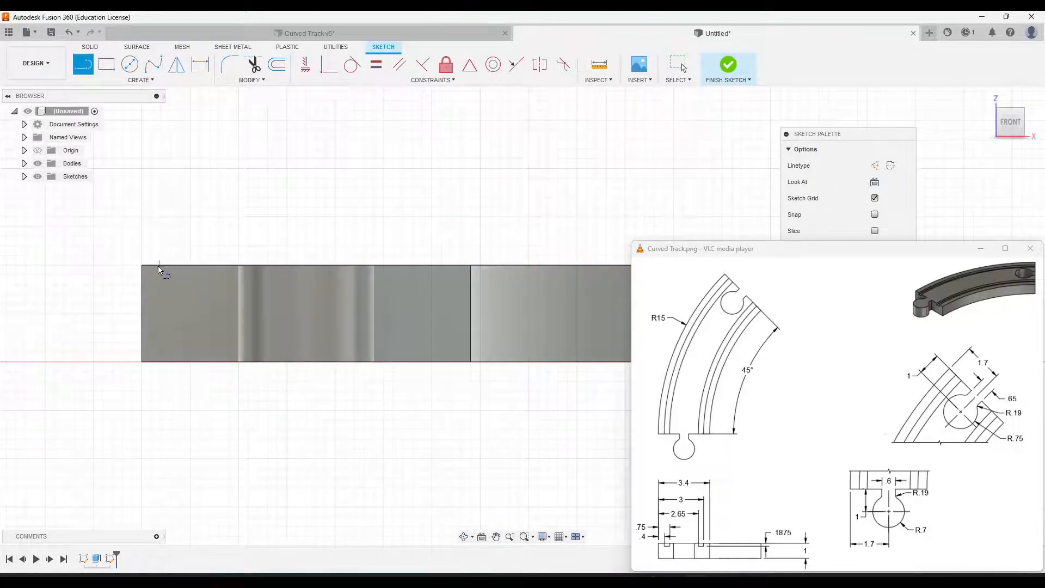
pyautogui.scroll(3, 155, 263)
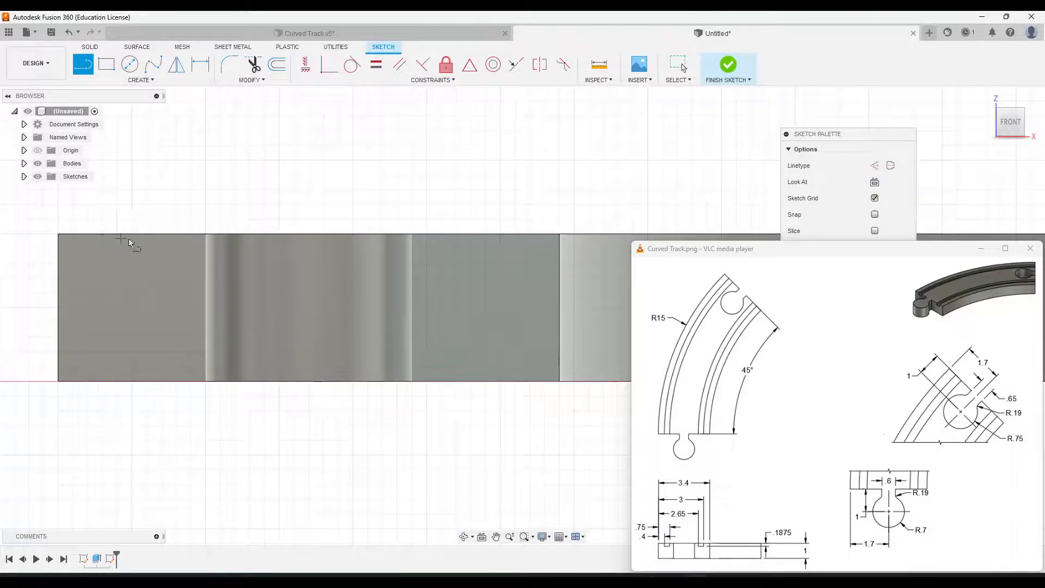
pyautogui.press('Escape')
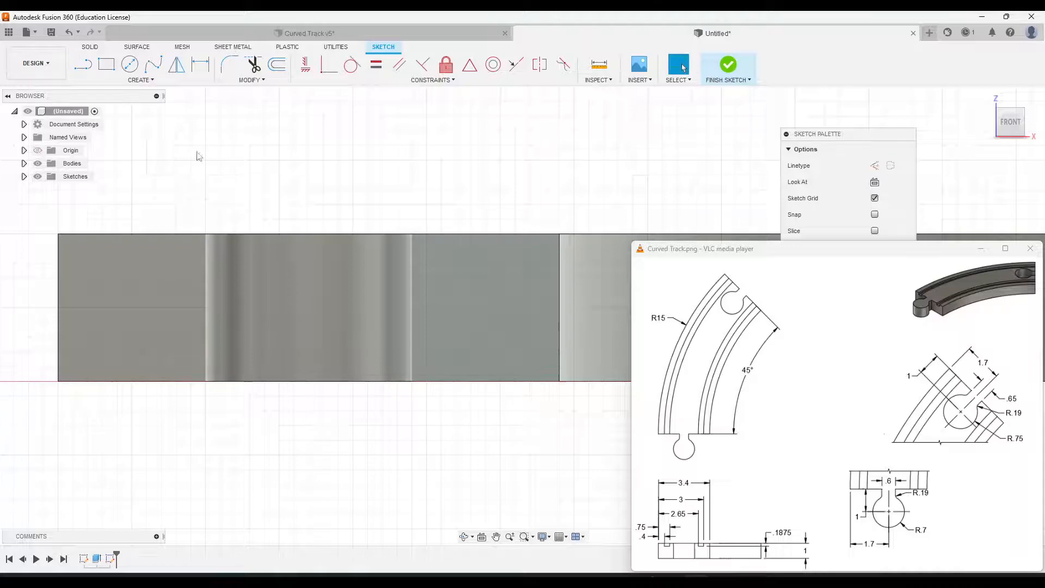
# - Project the end face's two top edges and its outer vertical edge into the sketch
pyautogui.scroll(-1, 188, 164)
pyautogui.click(141, 81)
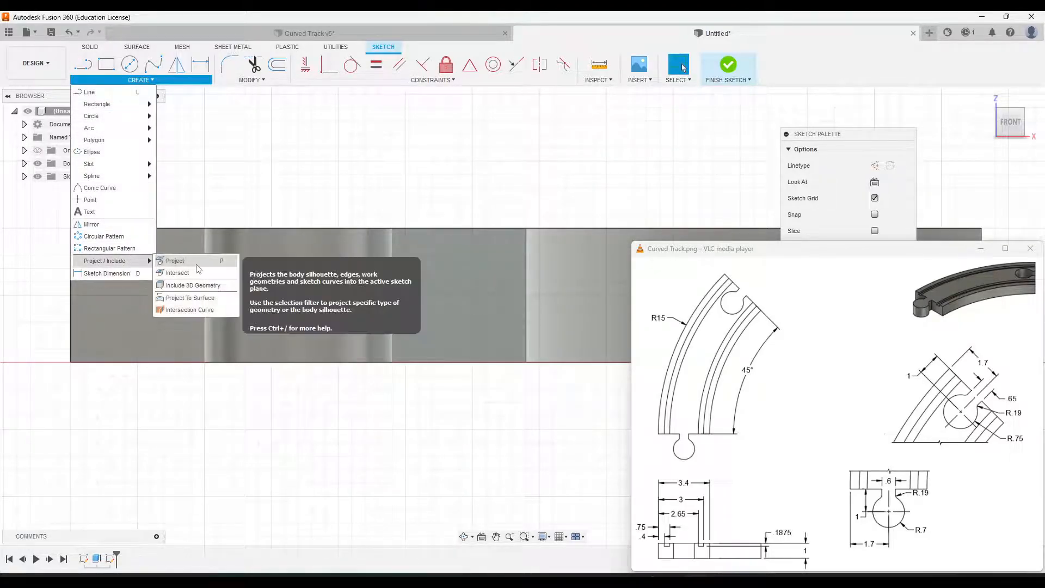
pyautogui.click(196, 262)
pyautogui.moveTo(209, 153)
pyautogui.mouseDown(button='middle')
pyautogui.moveTo(238, 156)
pyautogui.moveTo(250, 178)
pyautogui.mouseUp(button='middle')
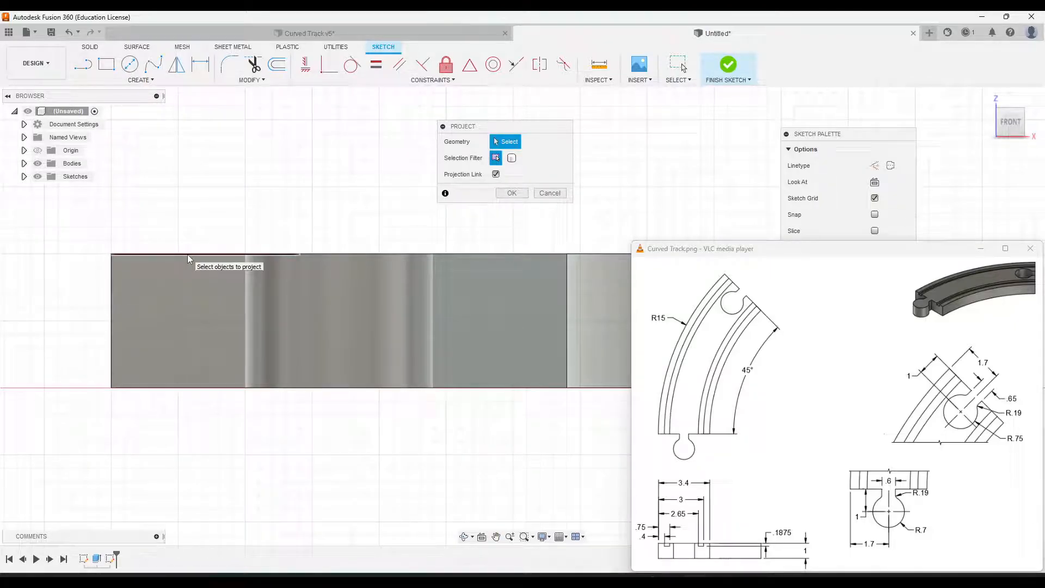
pyautogui.click(187, 253)
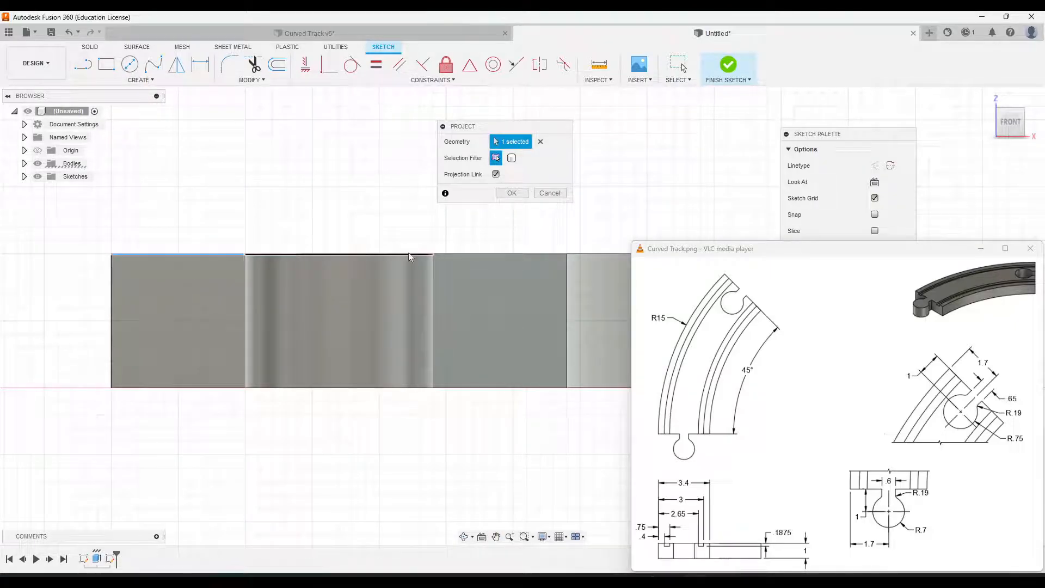
pyautogui.click(494, 253)
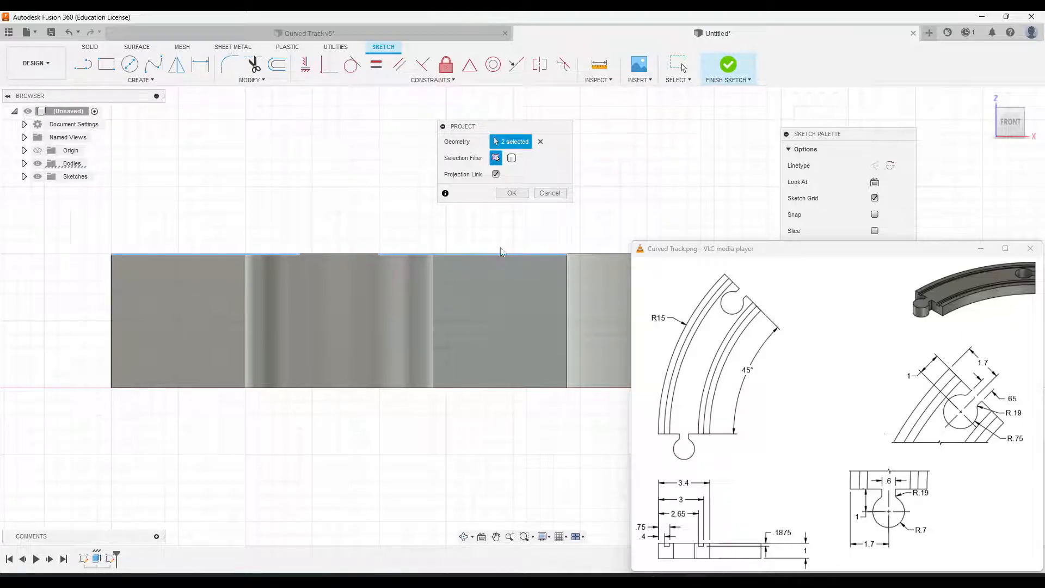
pyautogui.click(112, 274)
pyautogui.click(512, 194)
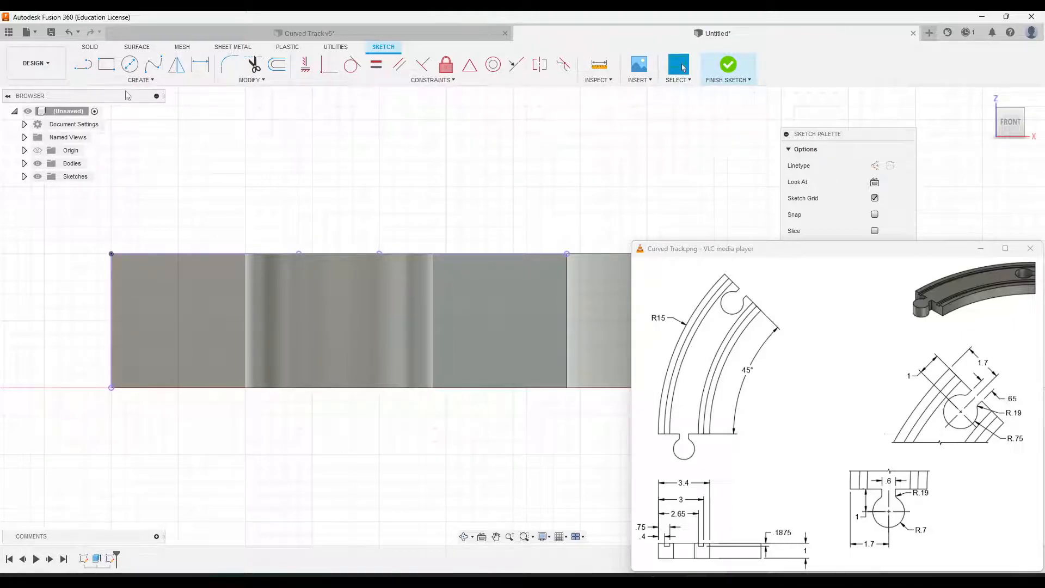
# - Sketch a three-line rectangular groove about 0.49 in wide and 0.25 in deep below the top edge, near the outer side
pyautogui.click(82, 67)
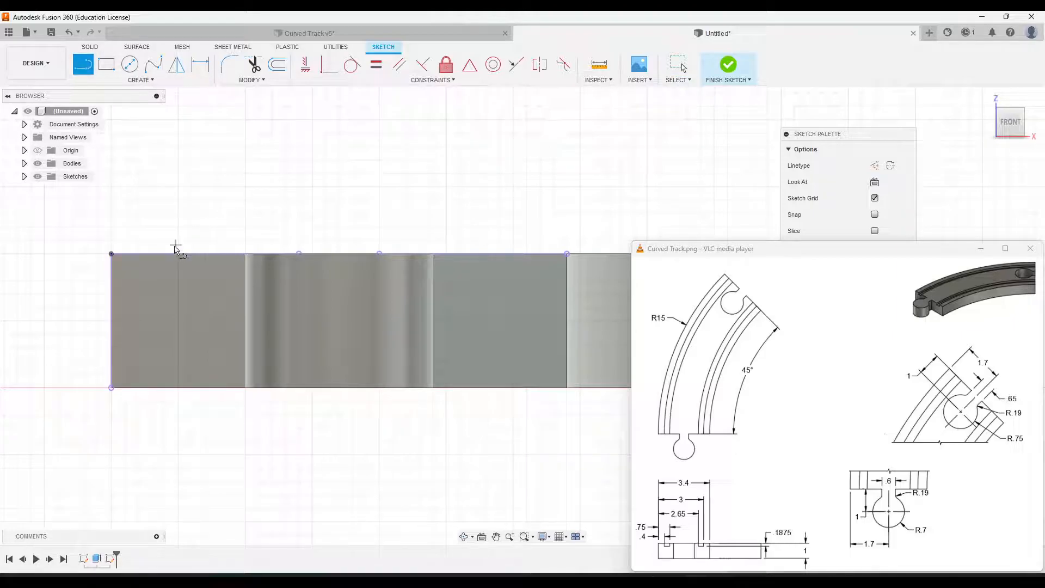
pyautogui.click(161, 253)
pyautogui.click(161, 287)
pyautogui.click(228, 287)
pyautogui.doubleClick(227, 254)
# - Sketch a second three-line rectangular groove below the top edge, near the track's inner side
pyautogui.click(473, 254)
pyautogui.click(472, 298)
pyautogui.click(539, 299)
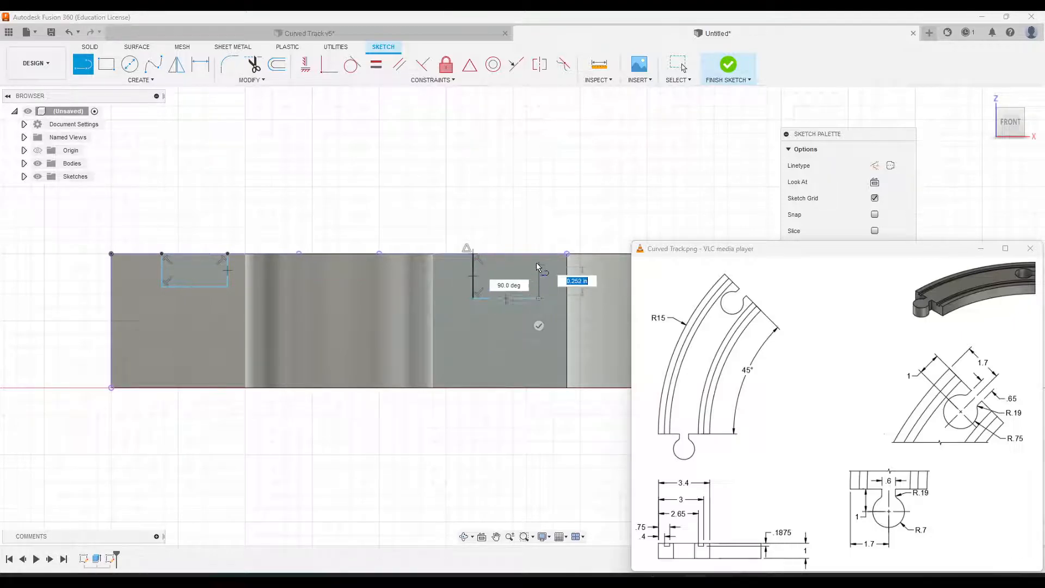
pyautogui.doubleClick(539, 254)
pyautogui.press('Escape')
# - Dimension the outer groove's near side 0.40 in from the projected outer vertical edge
pyautogui.moveTo(337, 166); pyautogui.dragTo(351, 162, button='middle')
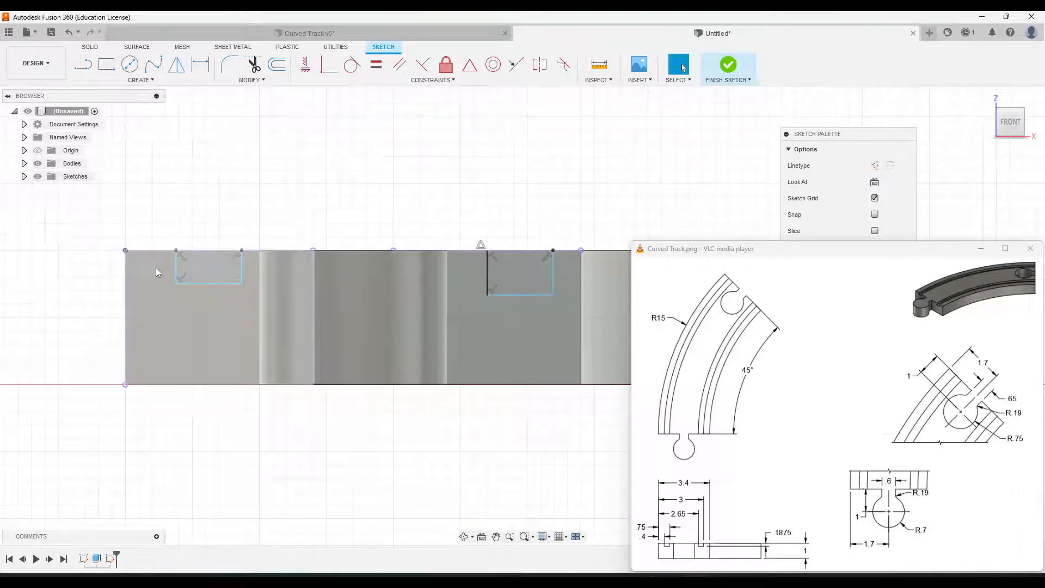
pyautogui.scroll(5, 170, 262)
pyautogui.moveTo(278, 168)
pyautogui.mouseDown(button='middle')
pyautogui.moveTo(346, 161)
pyautogui.moveTo(345, 191)
pyautogui.mouseUp(button='middle')
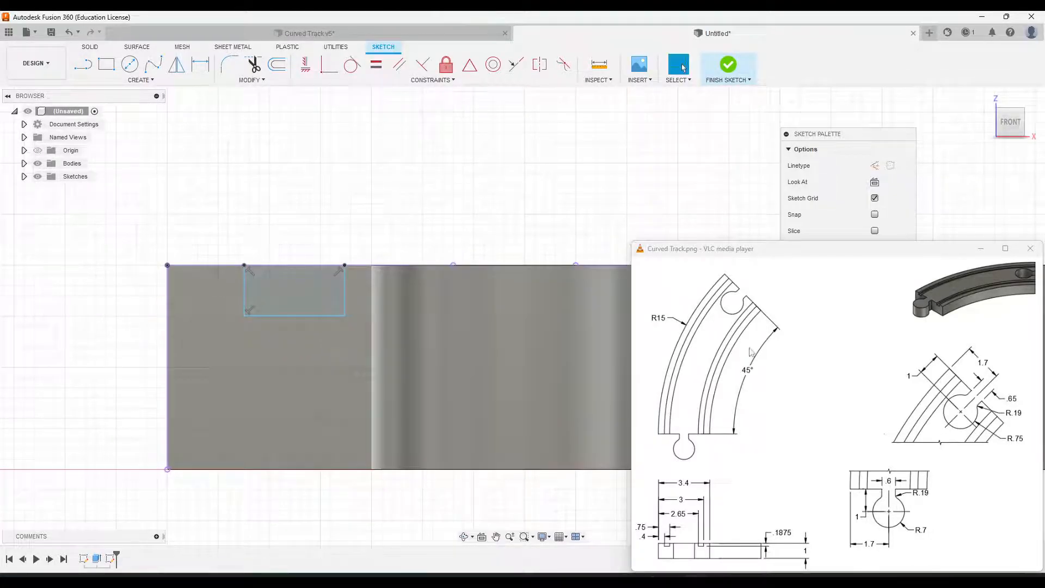
pyautogui.press('d')
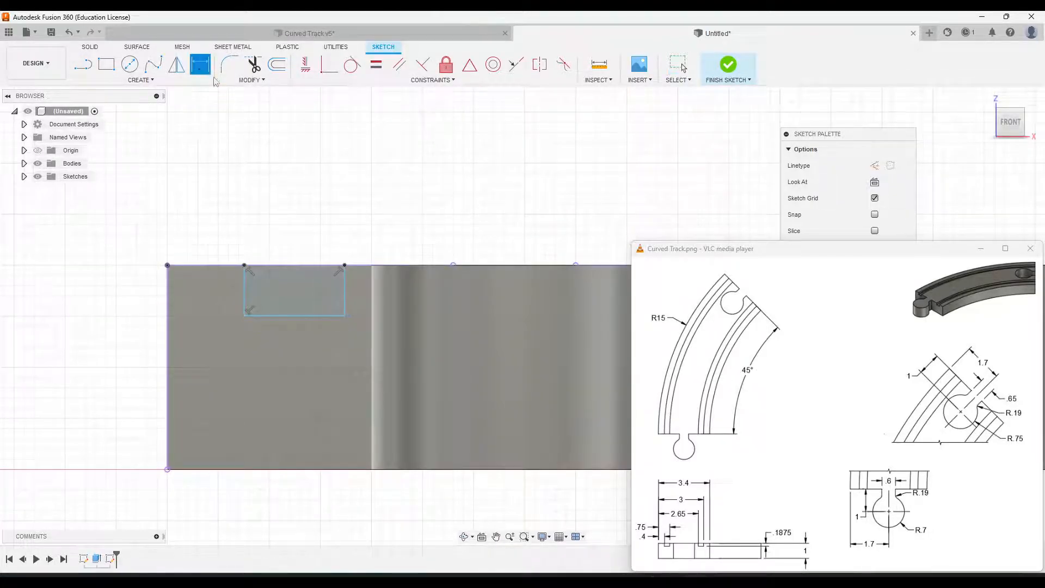
pyautogui.click(168, 294)
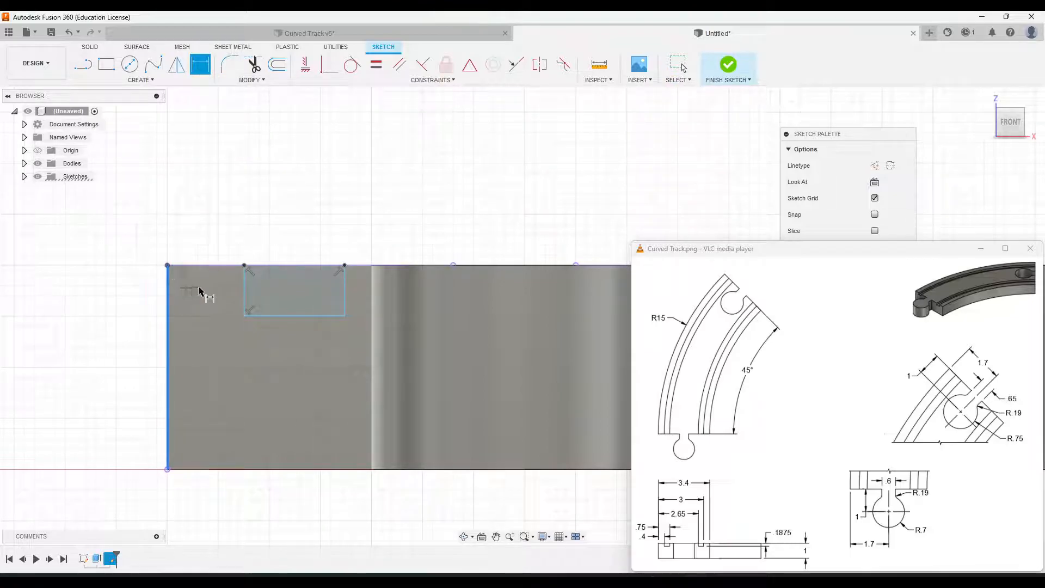
pyautogui.click(245, 280)
pyautogui.click(218, 211)
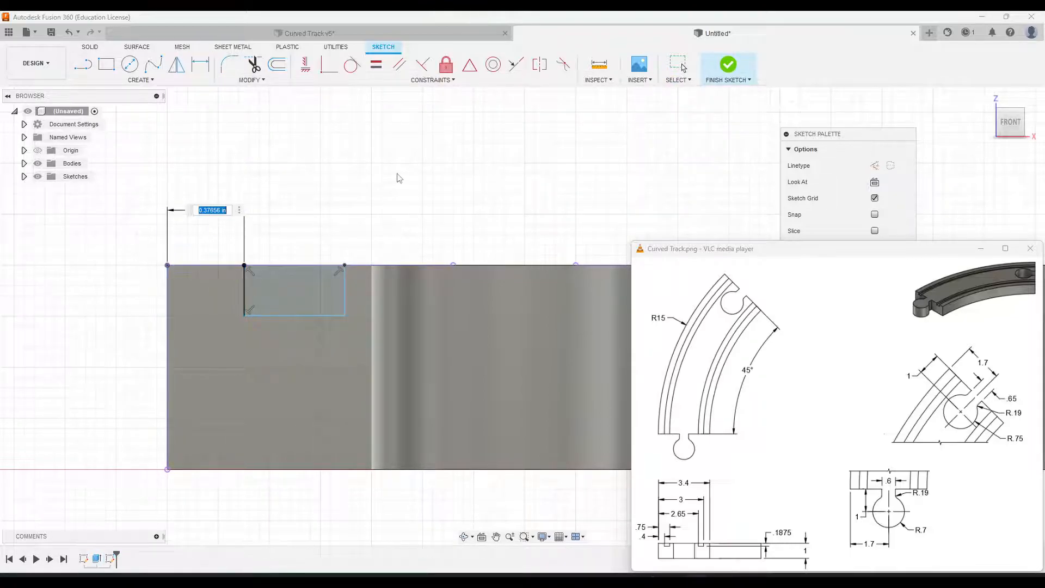
pyautogui.write('4')
pyautogui.press('Return')
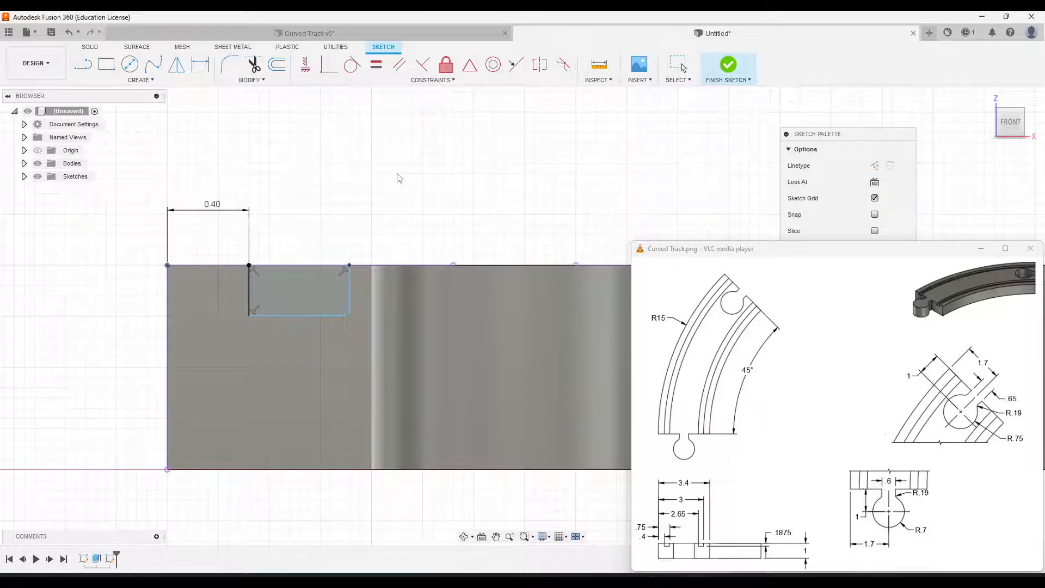
# - Dimension the outer groove's far side 0.75 in from the projected outer vertical edge
pyautogui.click(167, 302)
pyautogui.click(349, 287)
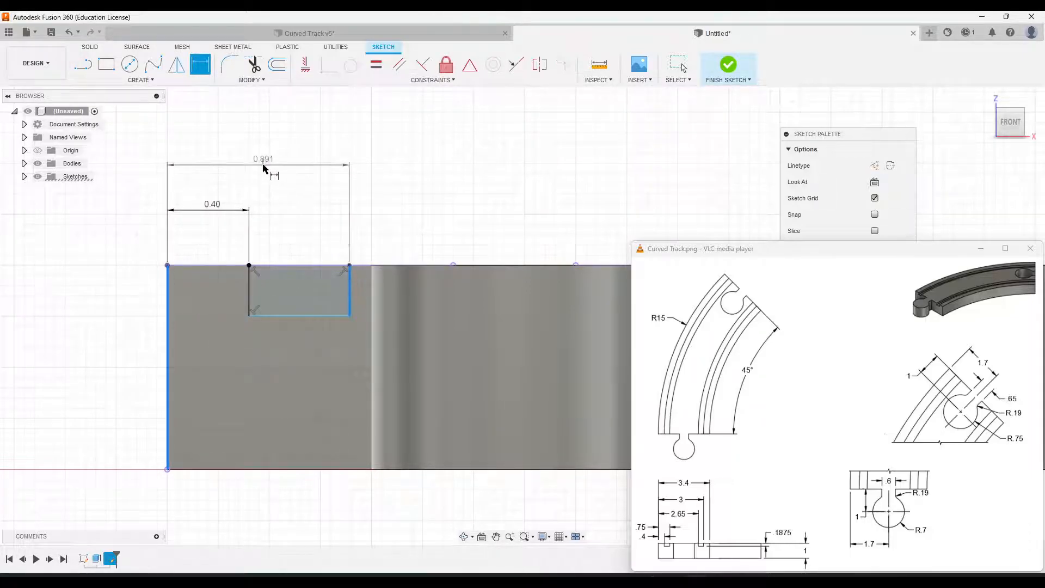
pyautogui.click(271, 170)
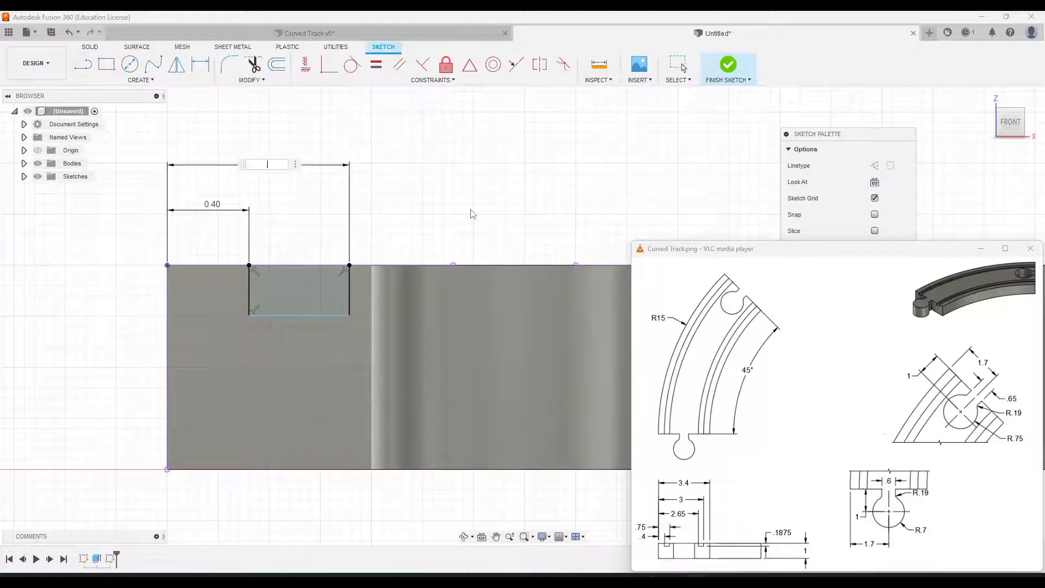
pyautogui.write('.75')
pyautogui.press('Return')
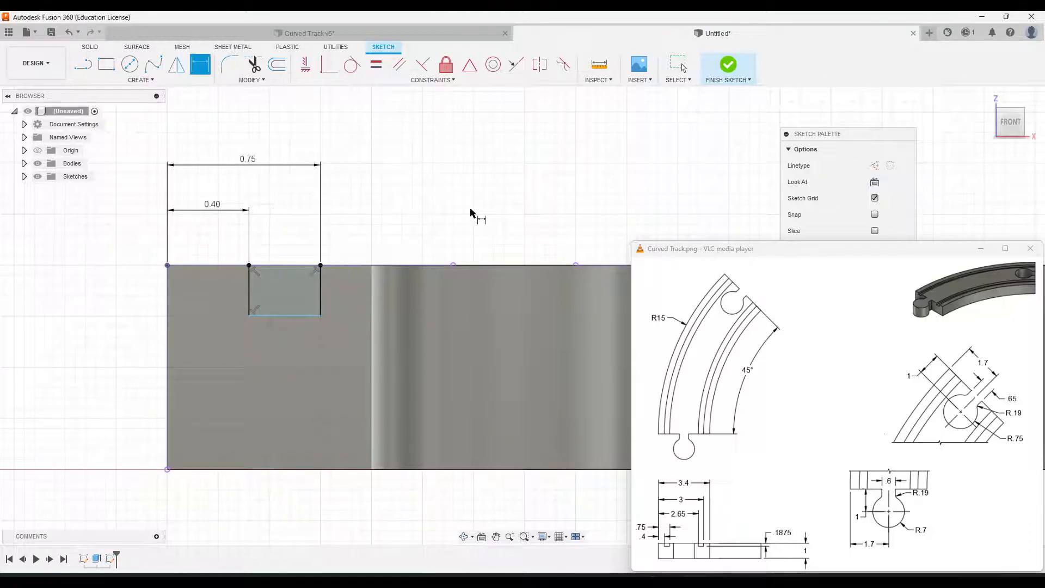
# - Dimension the outer groove's depth from the top edge to its bottom line as 0.1875 in
pyautogui.click(221, 267)
pyautogui.click(287, 314)
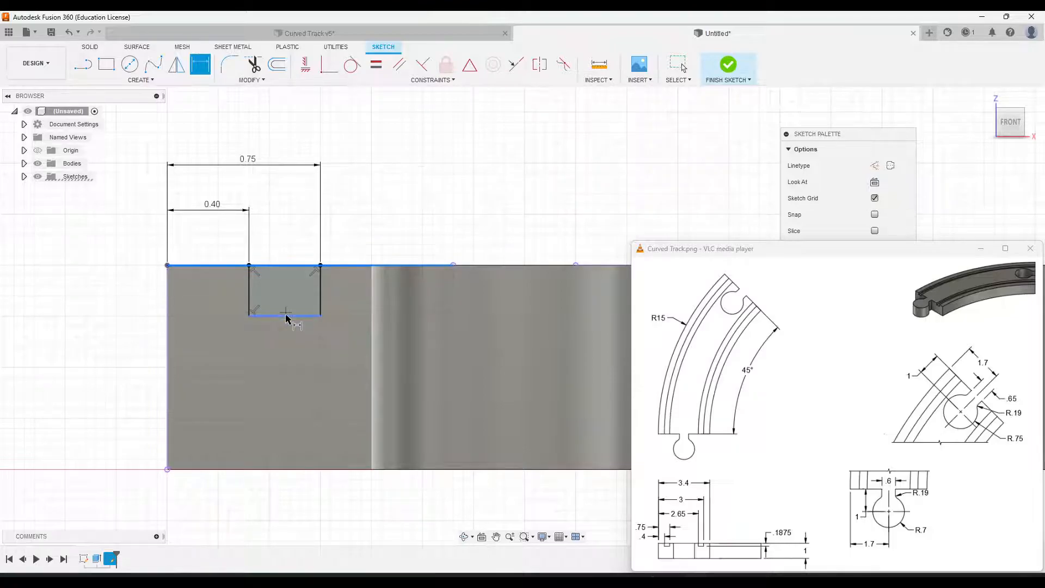
pyautogui.click(124, 354)
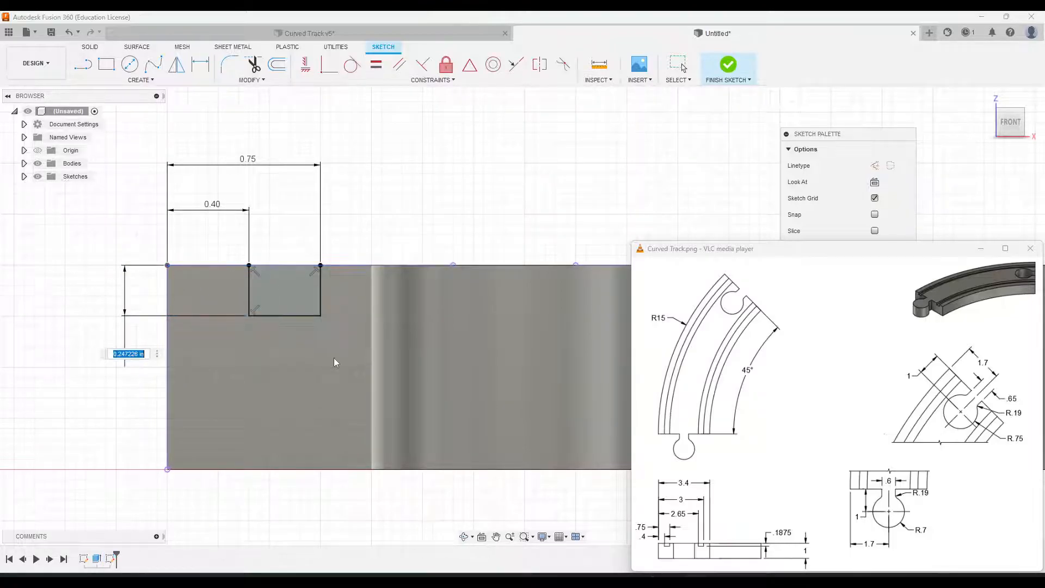
pyautogui.press('BackSpace')
pyautogui.write('.1875')
pyautogui.press('Return')
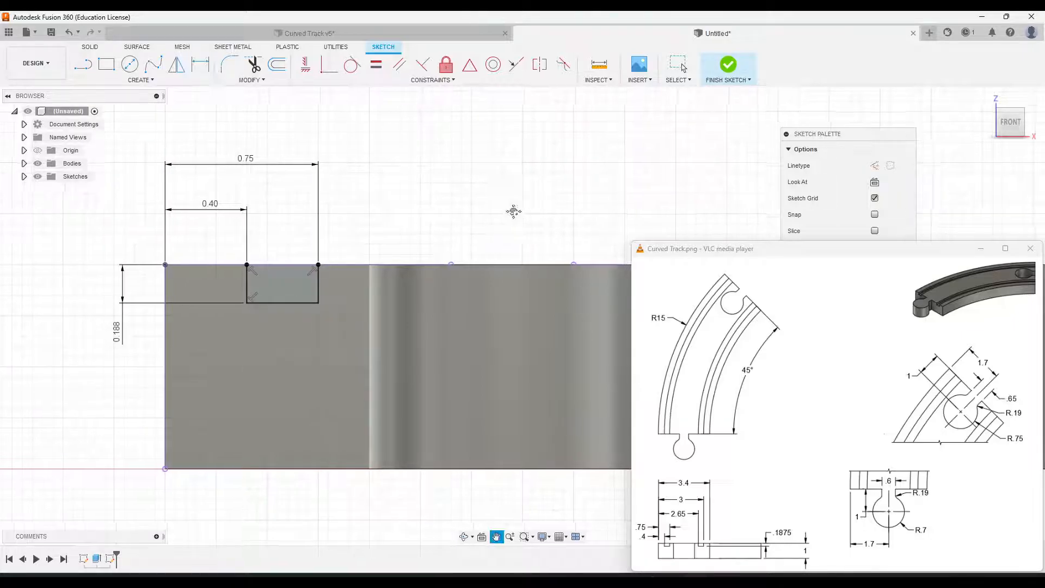
# - Dimension the inner groove's depth from the top edge to its bottom line as 0.1875 in
pyautogui.moveTo(518, 210); pyautogui.dragTo(421, 228, button='middle')
pyautogui.scroll(-3, 367, 248)
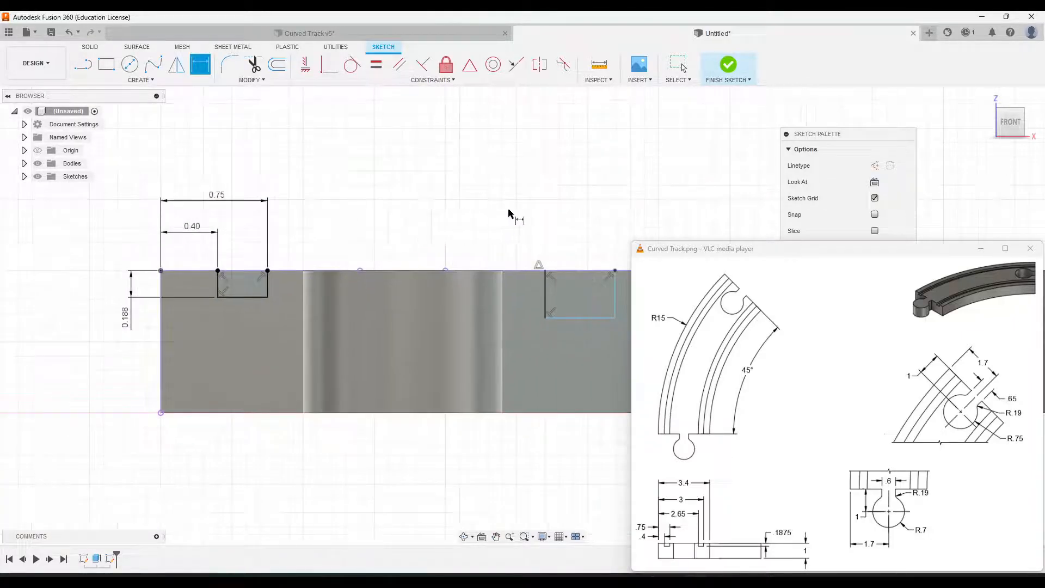
pyautogui.moveTo(514, 214); pyautogui.dragTo(413, 208, button='middle')
pyautogui.press('d')
pyautogui.click(493, 269)
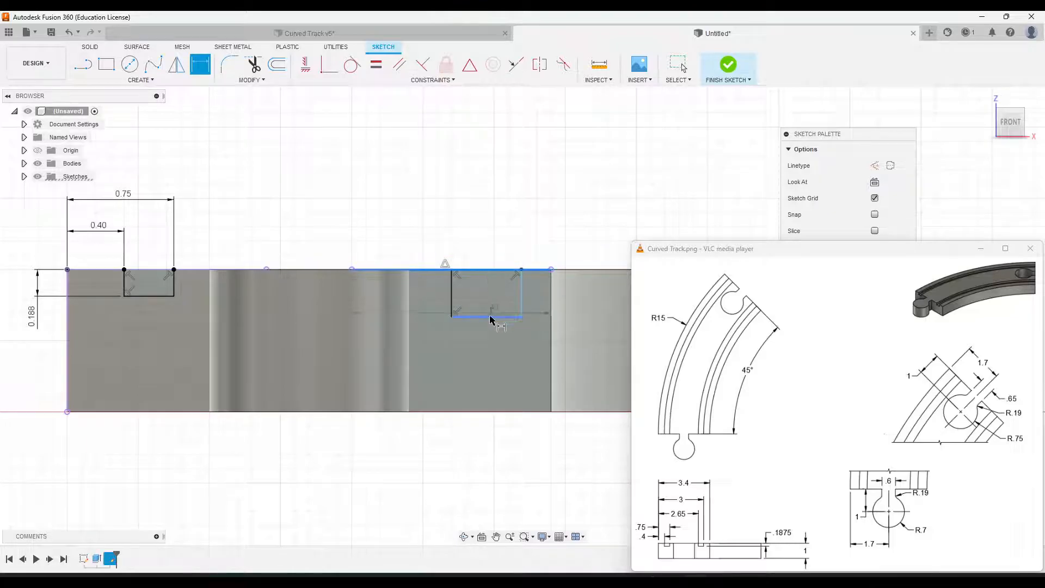
pyautogui.click(490, 317)
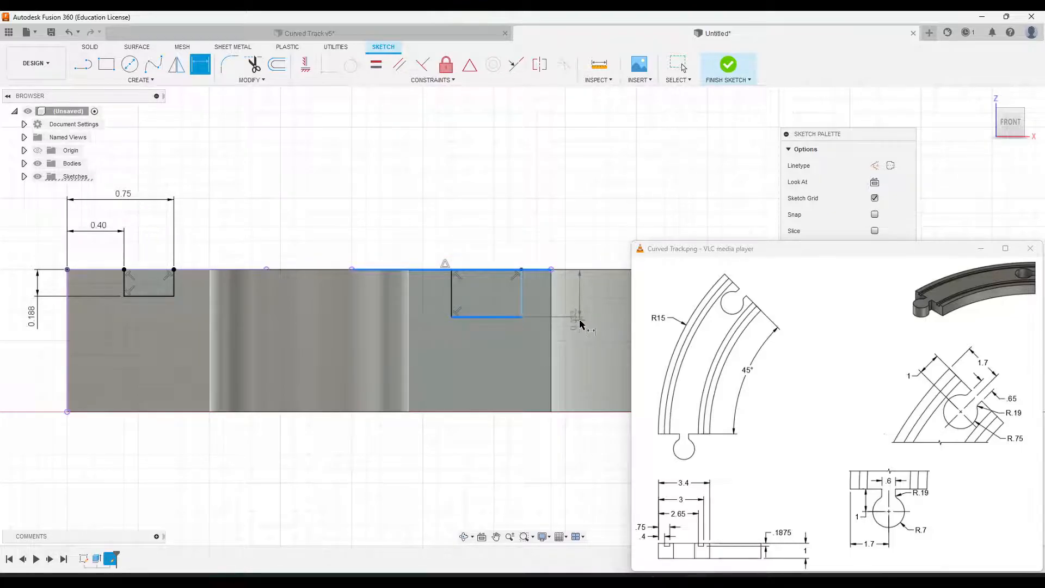
pyautogui.click(589, 355)
pyautogui.press('BackSpace')
pyautogui.write('.1875')
pyautogui.press('Return')
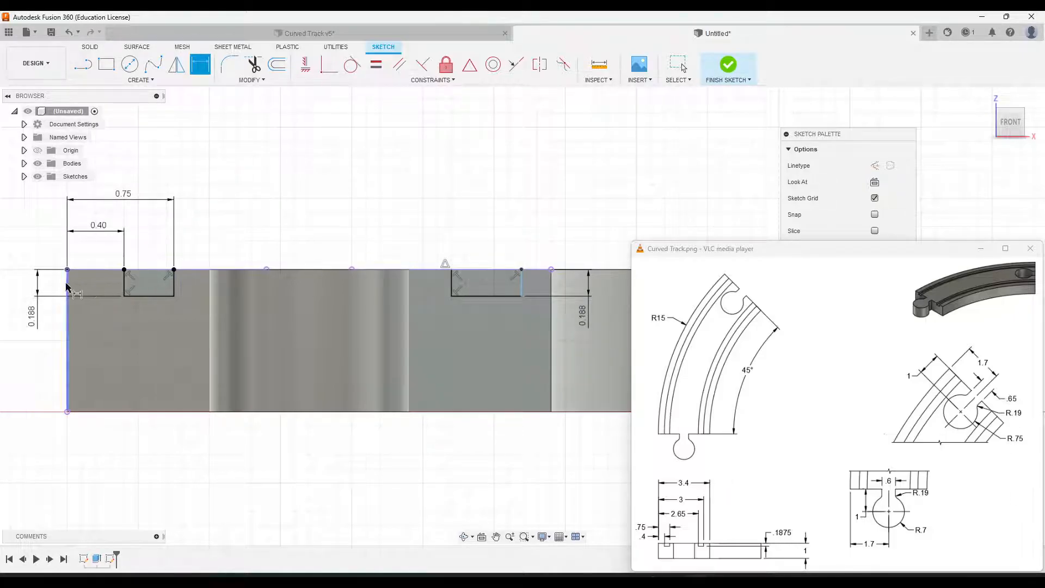
# - Try to dimension the inner groove's near side from the projected outer vertical edge
pyautogui.click(67, 287)
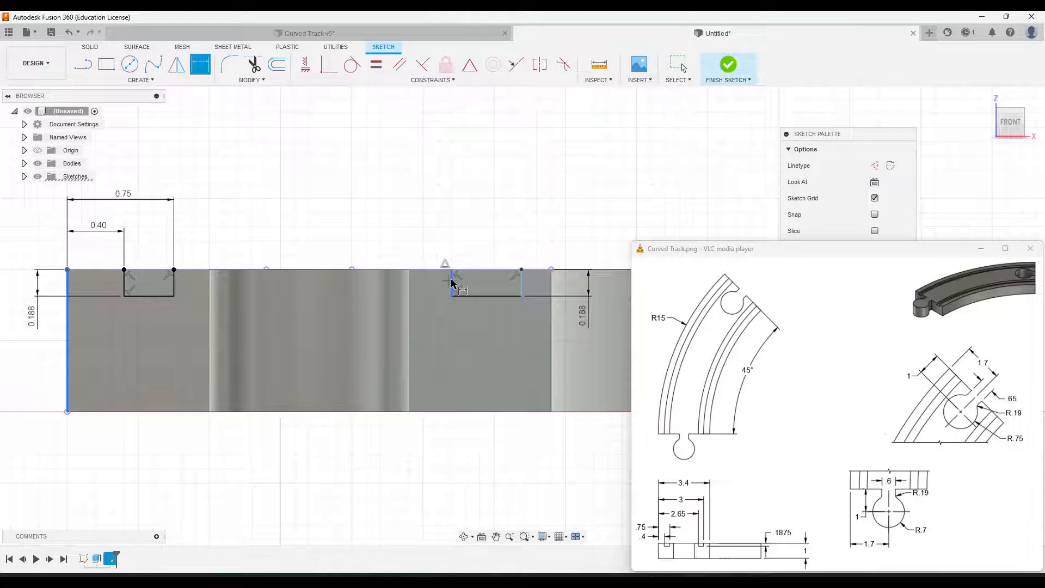
pyautogui.click(451, 283)
pyautogui.click(329, 173)
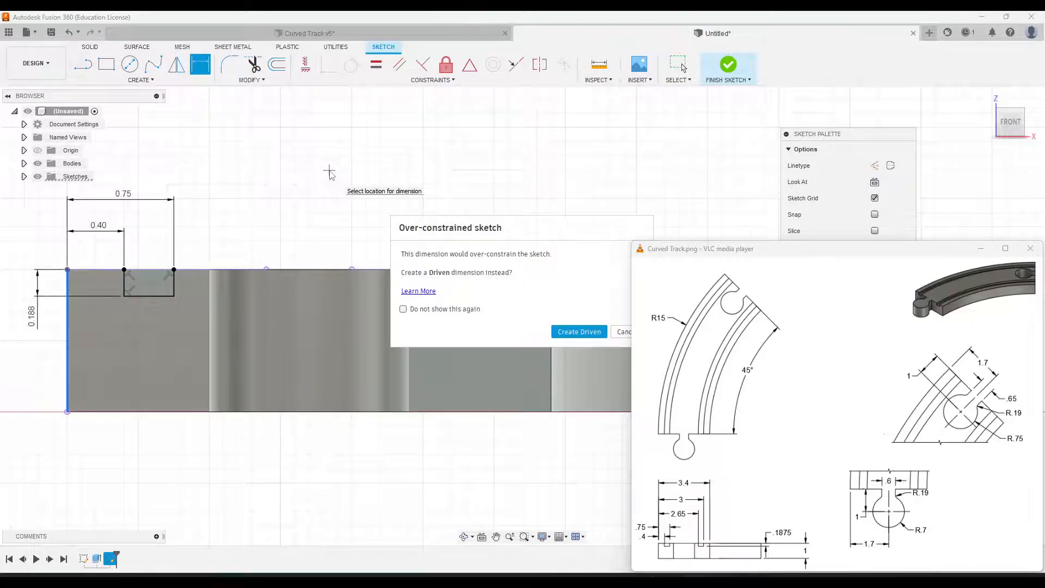
pyautogui.moveTo(521, 233); pyautogui.dragTo(451, 212)
pyautogui.click(558, 313)
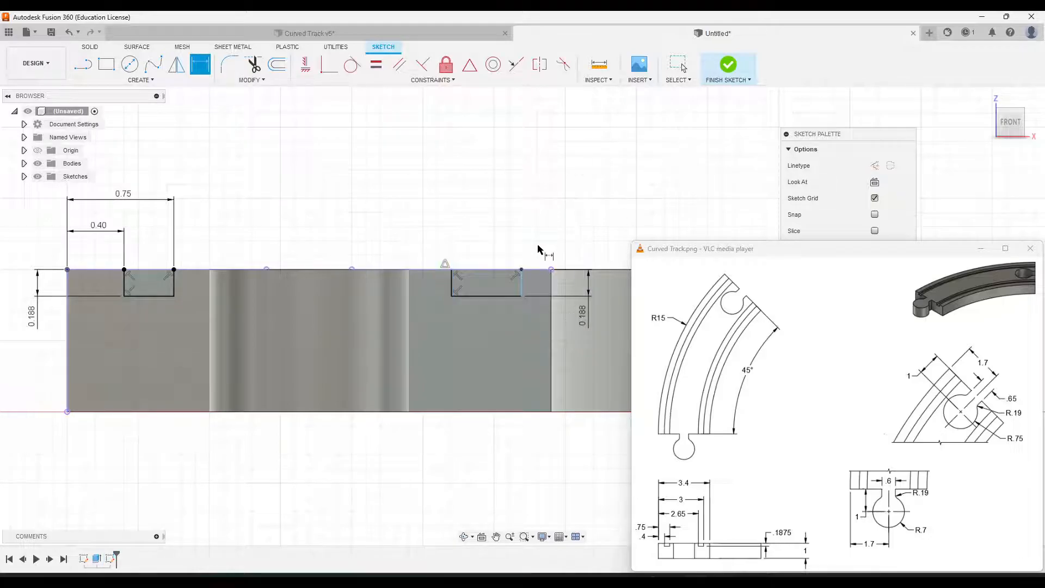
# - Delete the midpoint constraint beside the inner groove and dimension the groove's near side 2.65 in from the projected outer vertical edge
pyautogui.press('Escape')
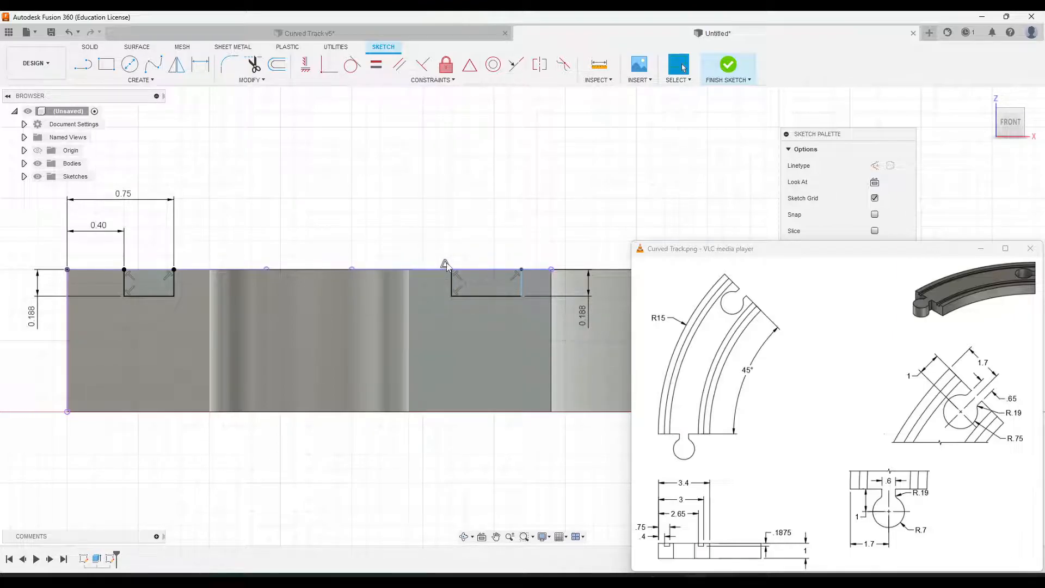
pyautogui.press('Delete')
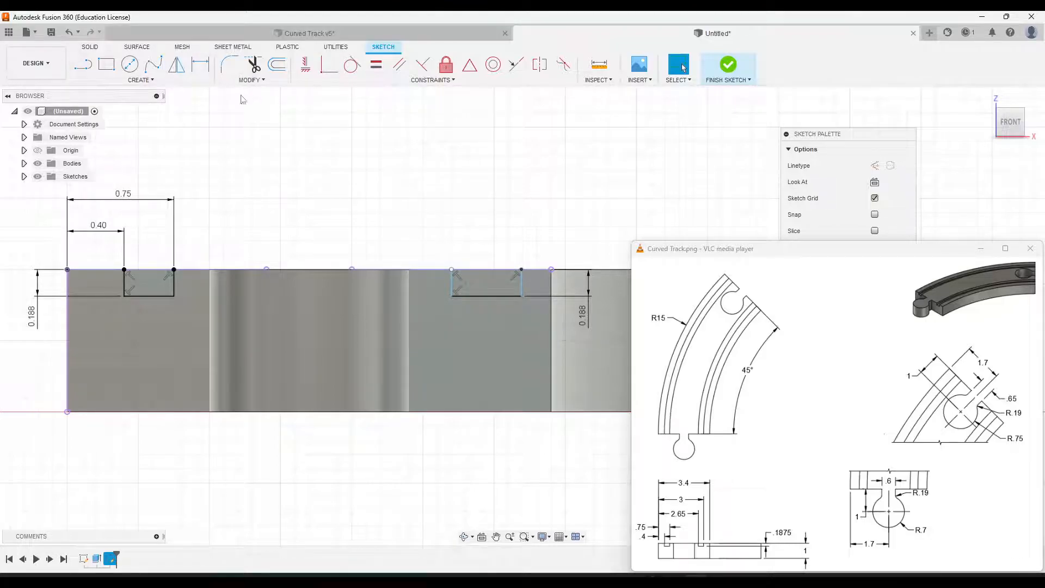
pyautogui.click(197, 68)
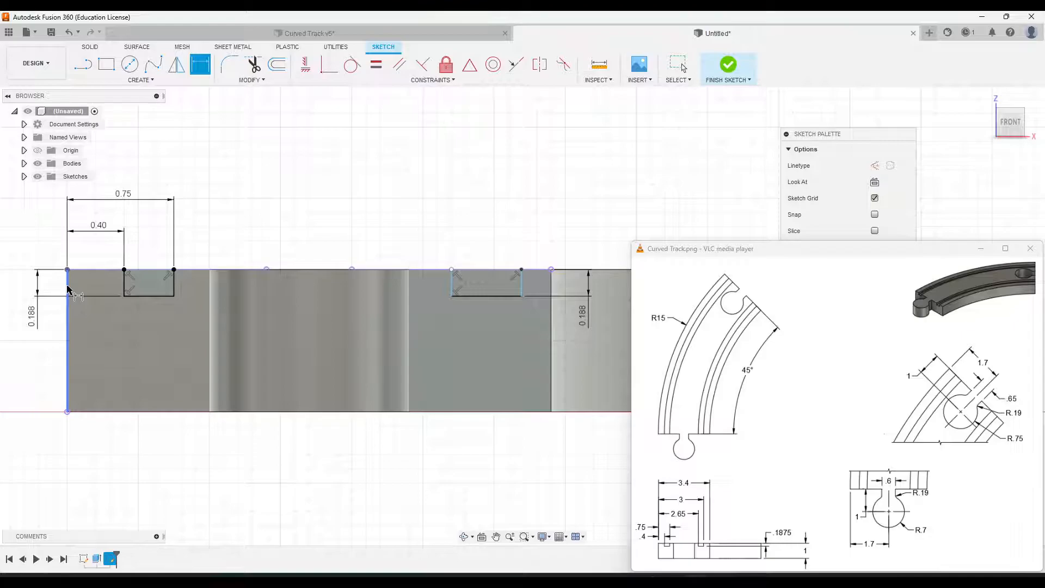
pyautogui.click(67, 289)
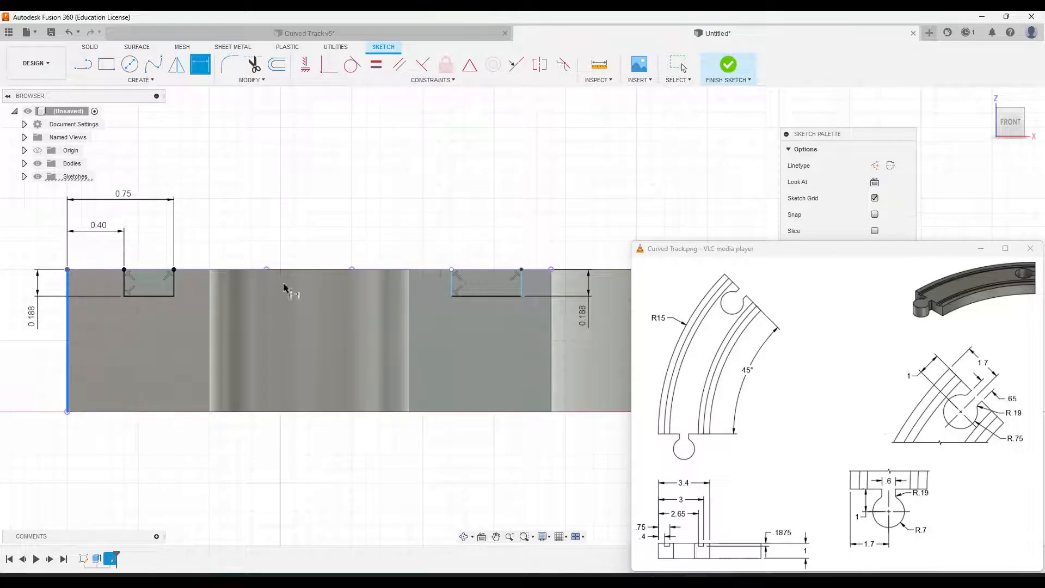
pyautogui.click(452, 284)
pyautogui.click(337, 161)
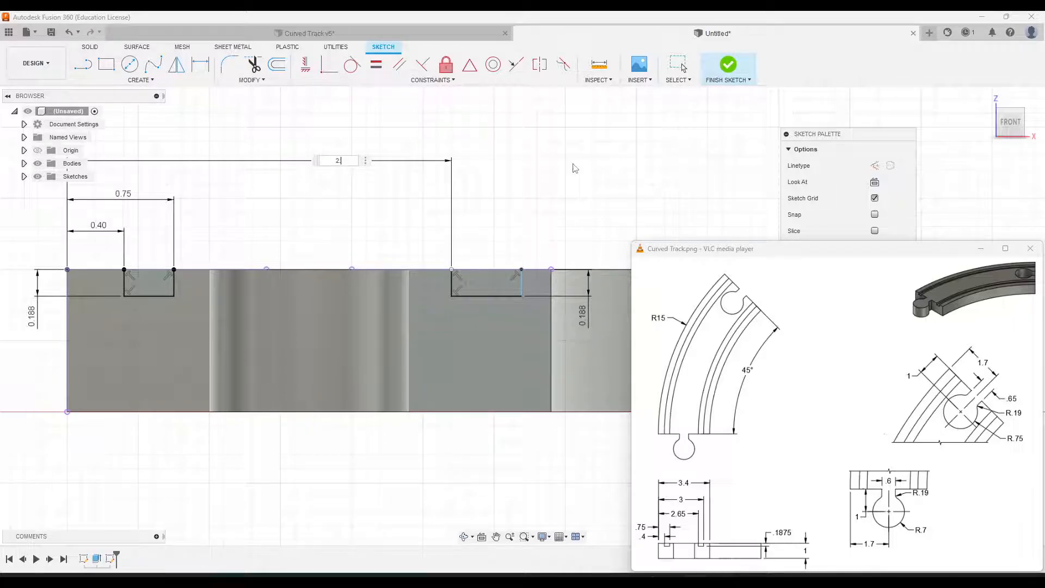
pyautogui.press('Return')
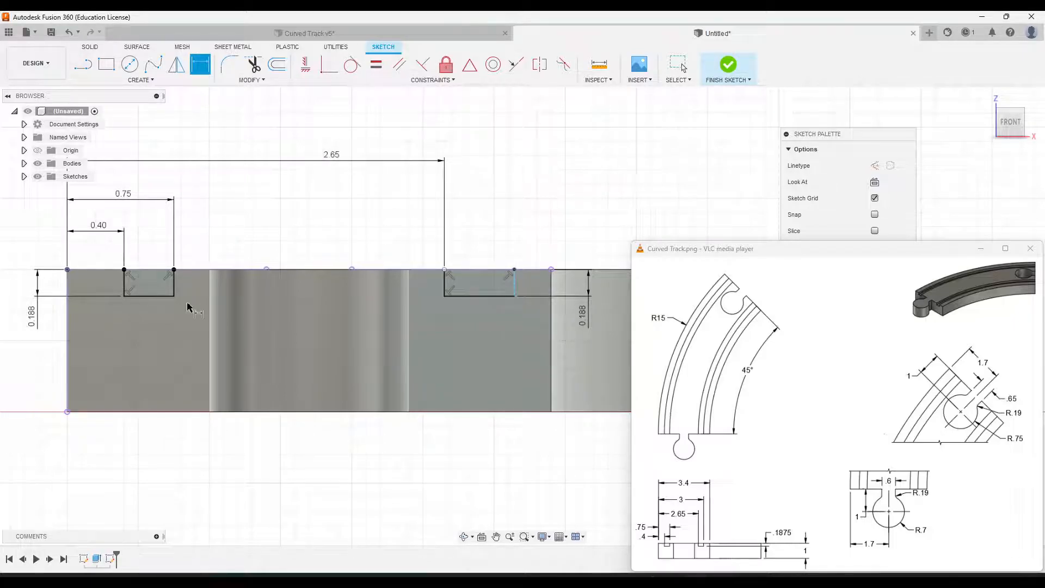
# - Dimension the inner groove's far side 3 in from the projected outer vertical edge
pyautogui.scroll(-2, 287, 233)
pyautogui.moveTo(287, 233)
pyautogui.mouseDown(button='middle')
pyautogui.moveTo(331, 233)
pyautogui.moveTo(328, 241)
pyautogui.moveTo(300, 232)
pyautogui.mouseUp(button='middle')
pyautogui.press('d')
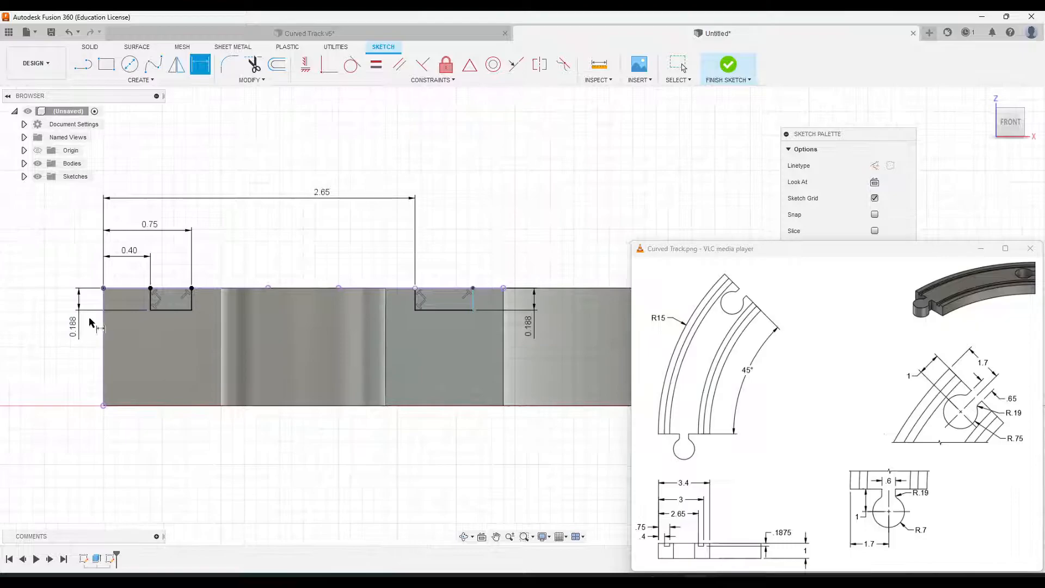
pyautogui.click(104, 320)
pyautogui.click(472, 288)
pyautogui.click(368, 160)
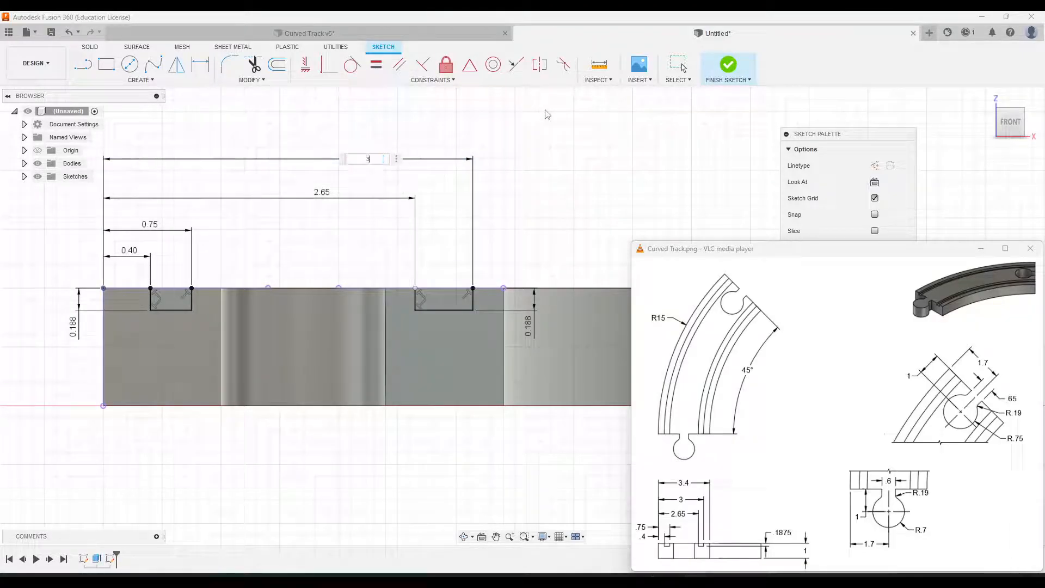
pyautogui.press('Return')
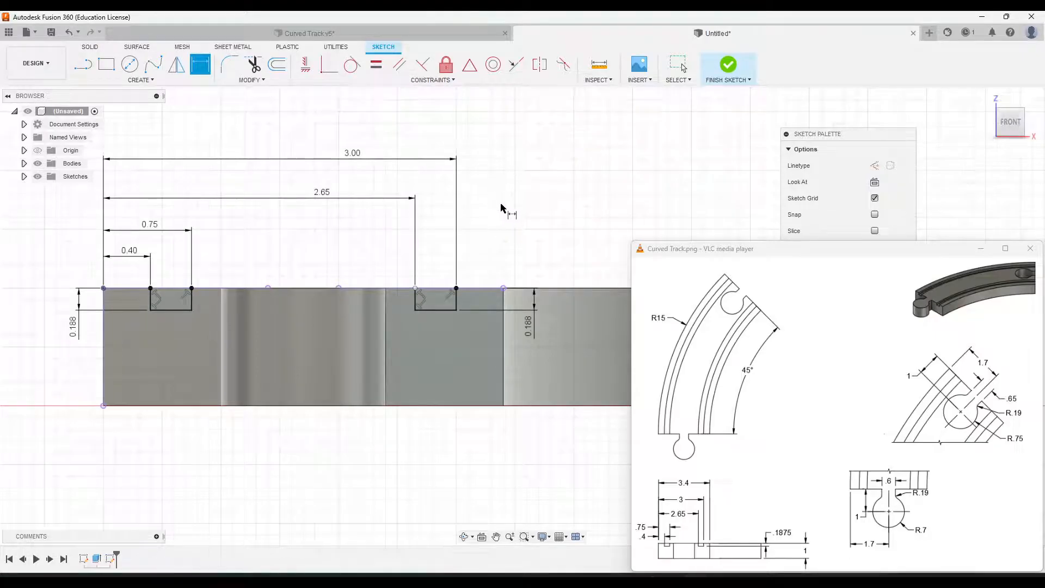
pyautogui.press('Escape')
# - Close both groove profiles with lines across their open tops and finish the sketch
pyautogui.scroll(3, 250, 262)
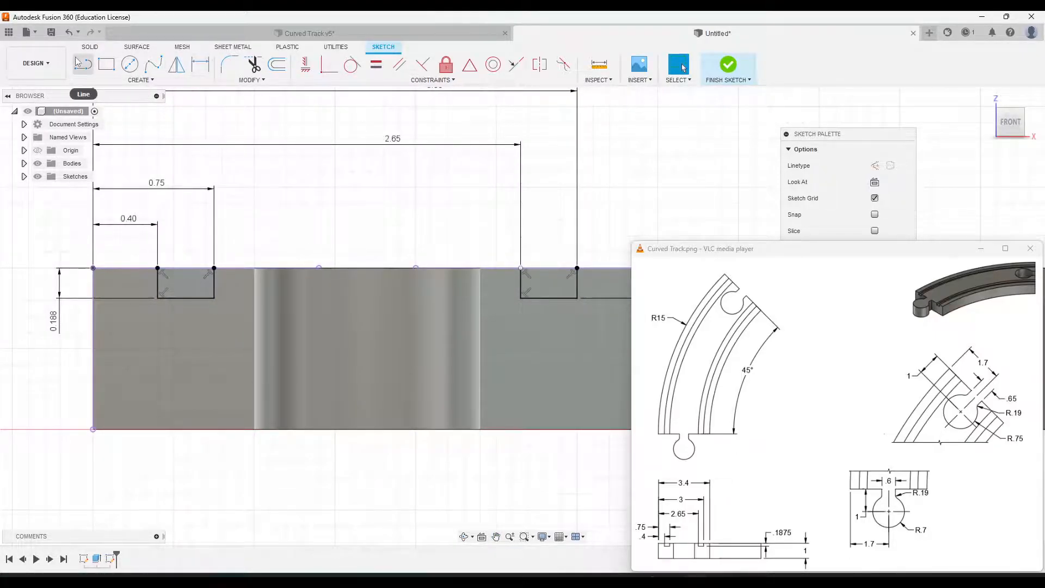
pyautogui.click(80, 63)
pyautogui.click(158, 268)
pyautogui.click(214, 268)
pyautogui.moveTo(434, 209); pyautogui.dragTo(344, 211, button='middle')
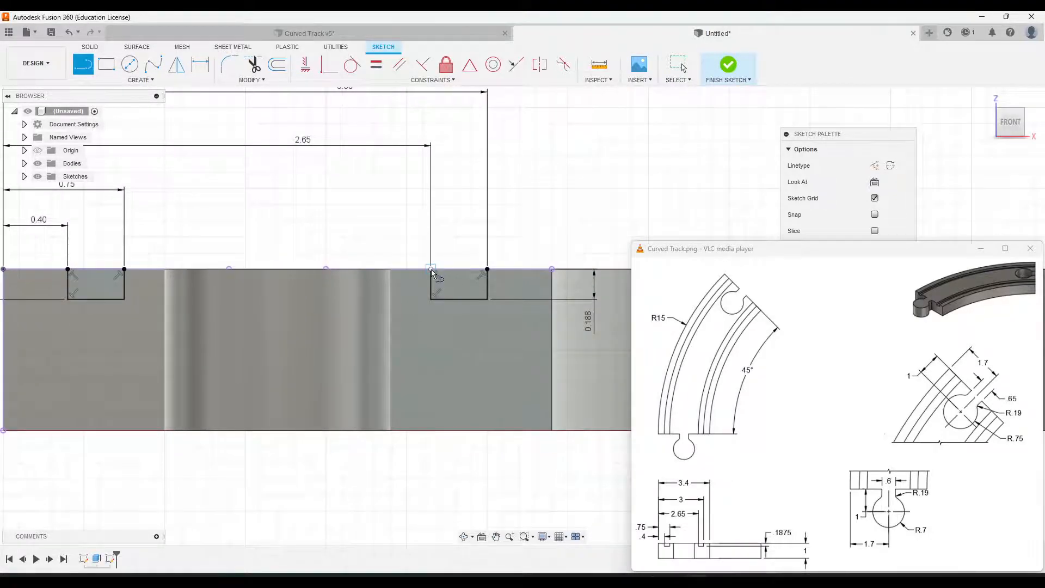
pyautogui.click(431, 270)
pyautogui.click(488, 269)
pyautogui.moveTo(329, 221)
pyautogui.mouseDown(button='middle')
pyautogui.moveTo(376, 242)
pyautogui.moveTo(343, 241)
pyautogui.mouseUp(button='middle')
pyautogui.press('Escape')
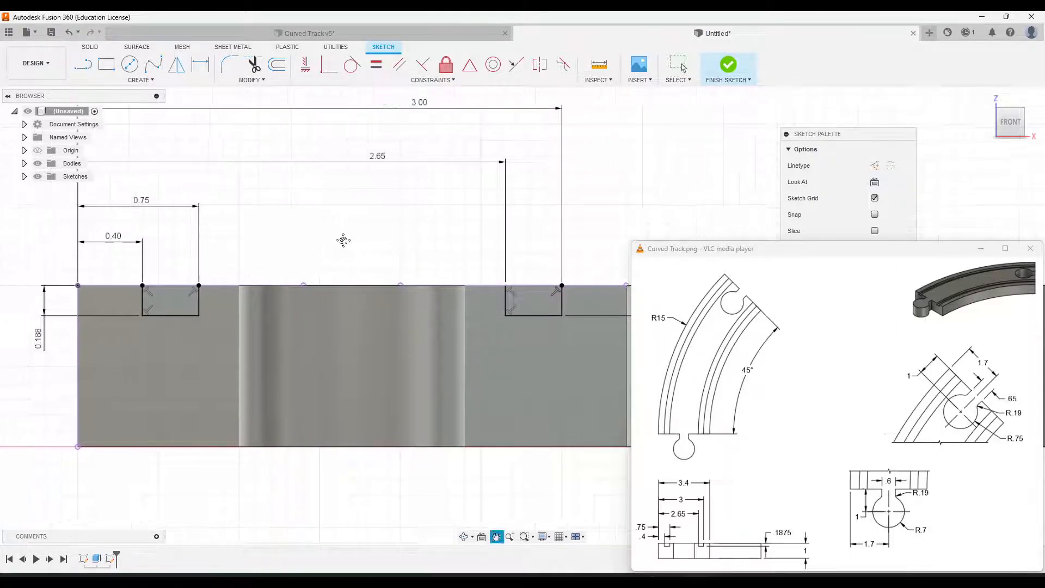
pyautogui.scroll(-3, 398, 238)
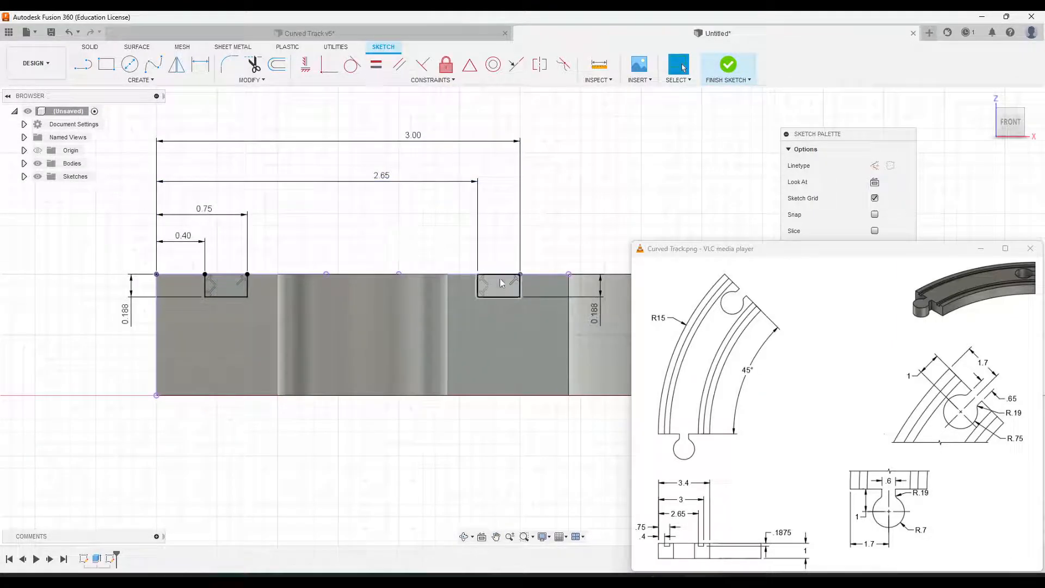
pyautogui.click(728, 64)
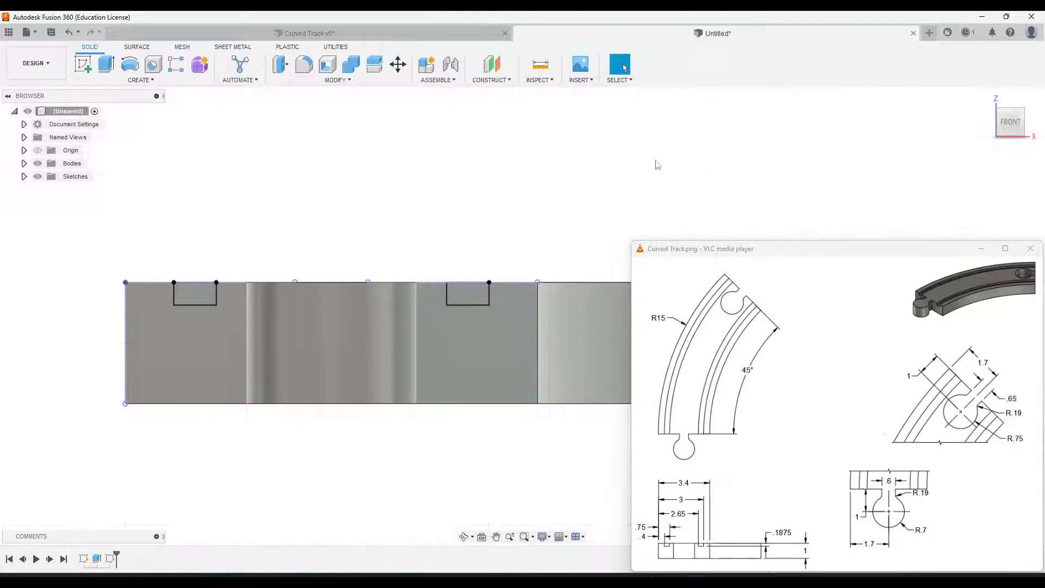
# - Start a single-path Sweep with both rectangular groove profiles selected on the track's end face
pyautogui.click(986, 99)
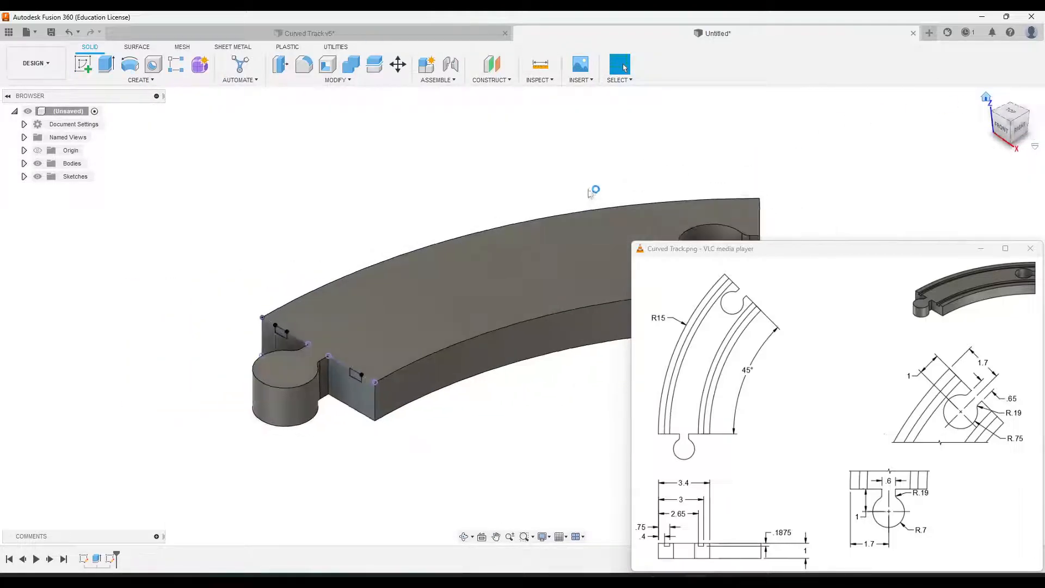
pyautogui.moveTo(233, 233); pyautogui.dragTo(167, 180, button='middle')
pyautogui.click(149, 81)
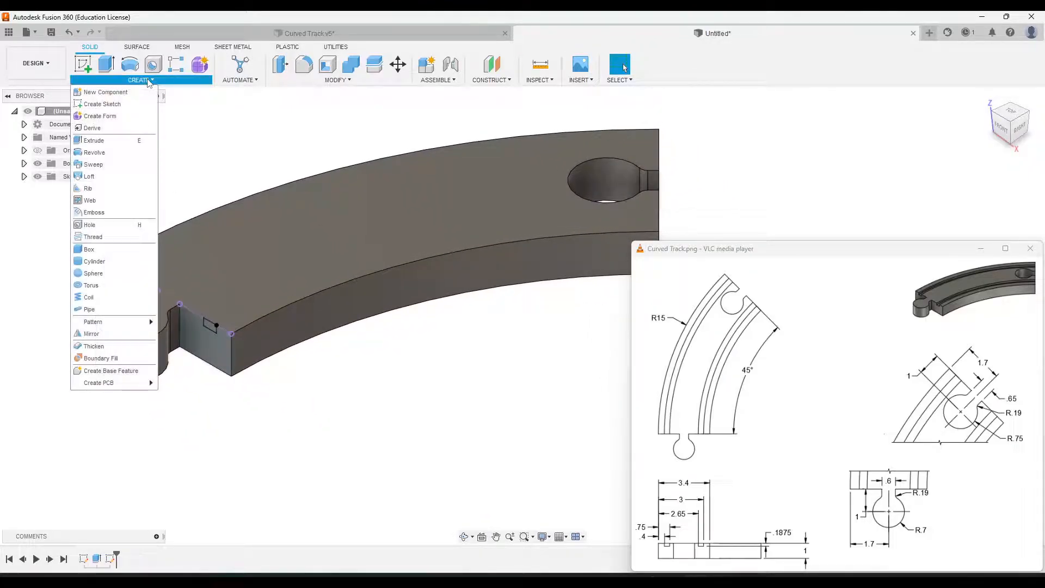
pyautogui.click(94, 164)
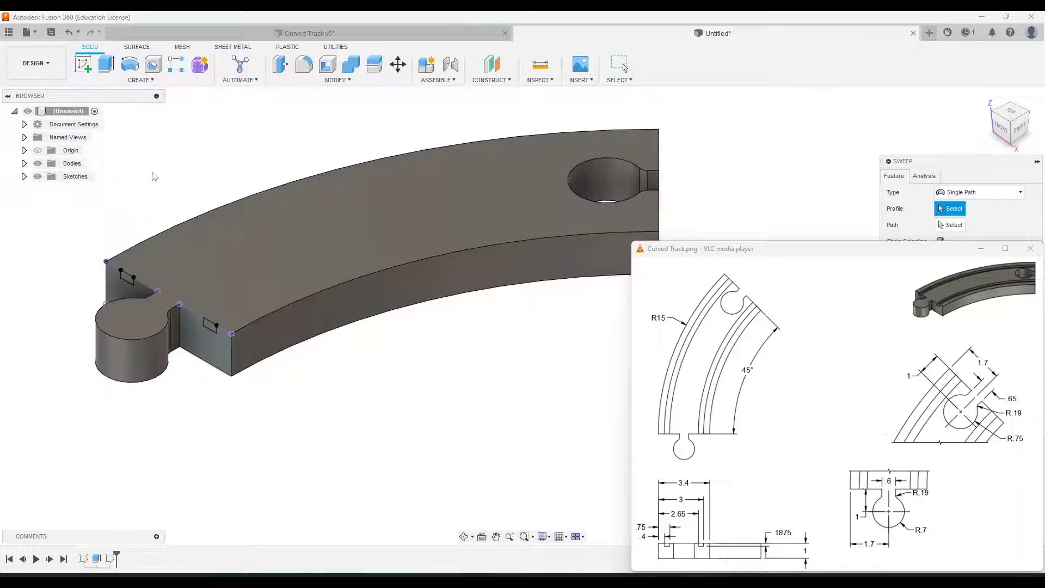
pyautogui.moveTo(906, 179); pyautogui.dragTo(392, 358)
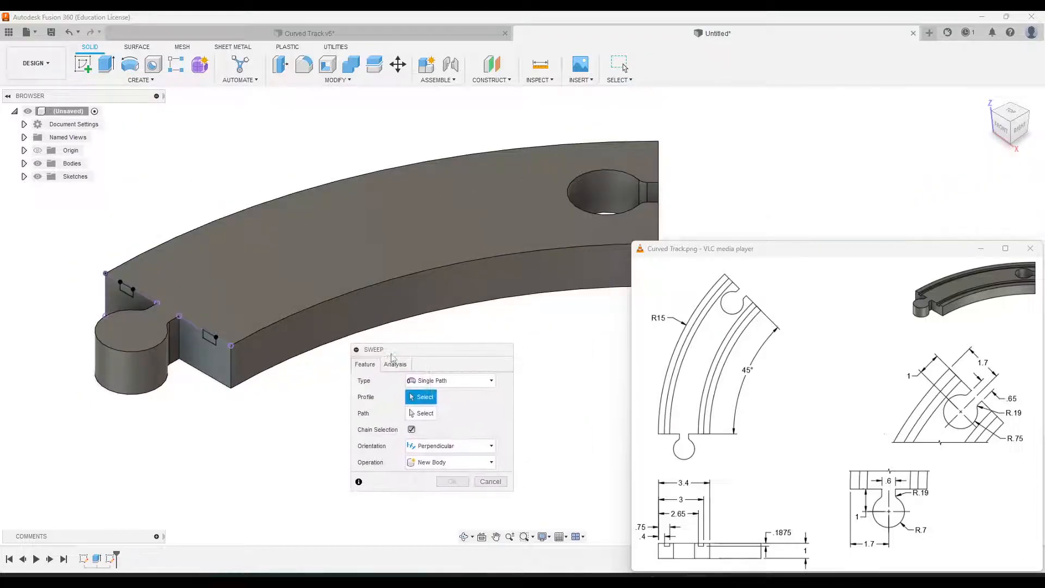
pyautogui.moveTo(199, 210); pyautogui.dragTo(205, 201, button='middle')
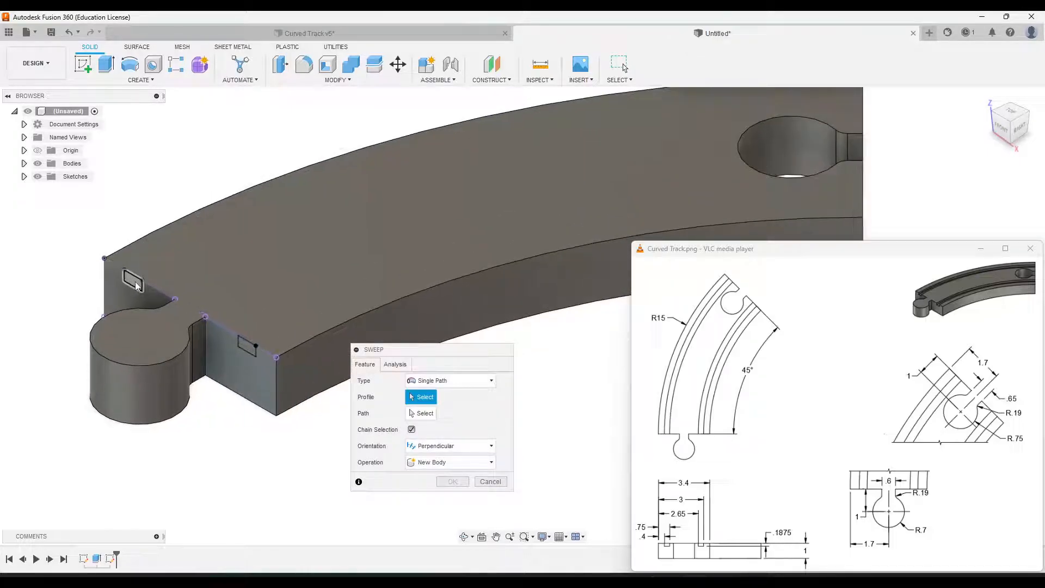
pyautogui.click(135, 282)
pyautogui.click(247, 347)
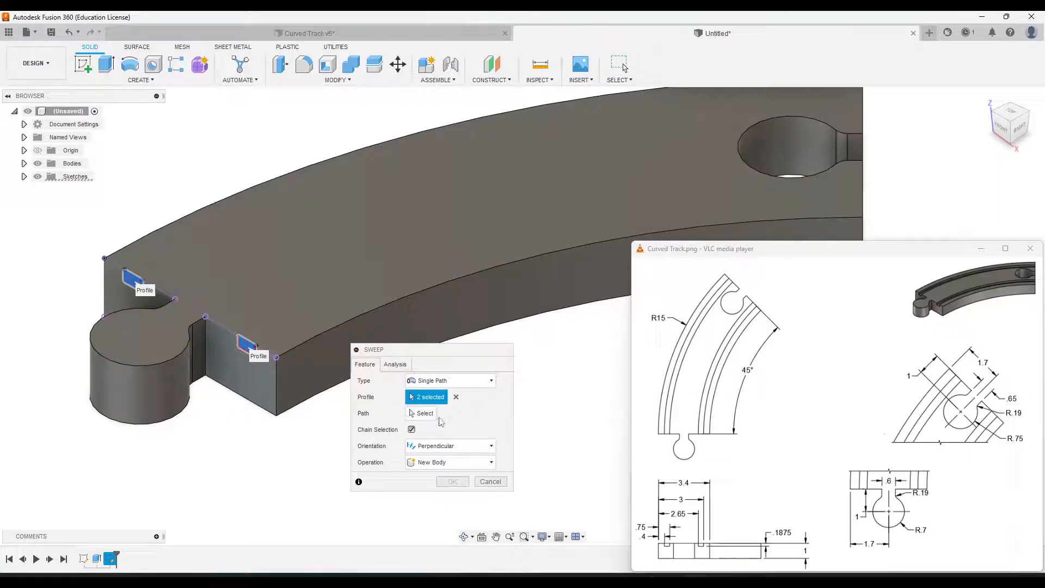
# - Cut both grooves the full length of the track by sweeping the profiles along the inner curved top edge
pyautogui.click(427, 413)
pyautogui.moveTo(491, 339); pyautogui.dragTo(471, 324, button='middle')
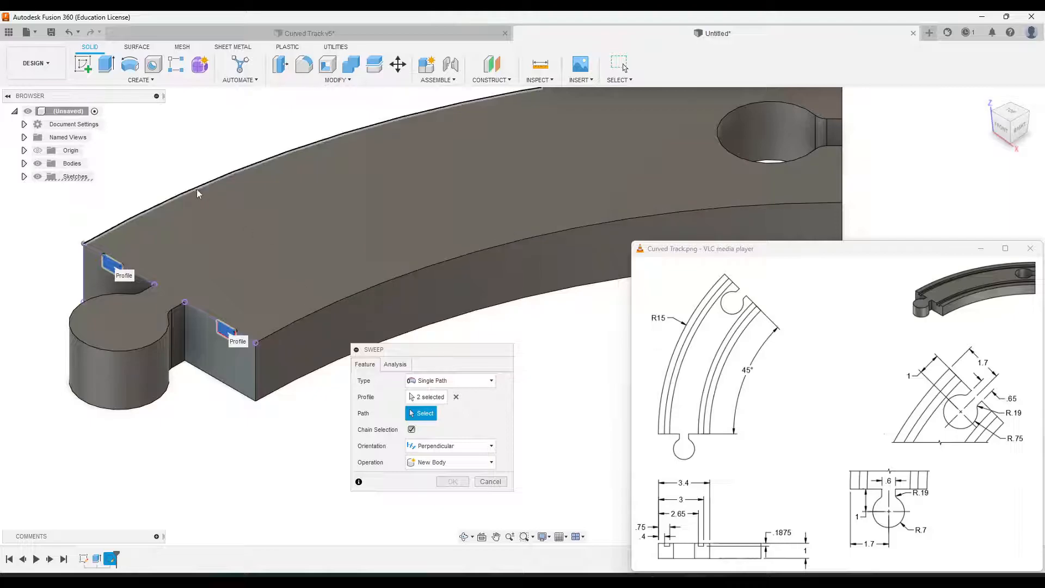
pyautogui.click(304, 319)
pyautogui.scroll(-3, 483, 316)
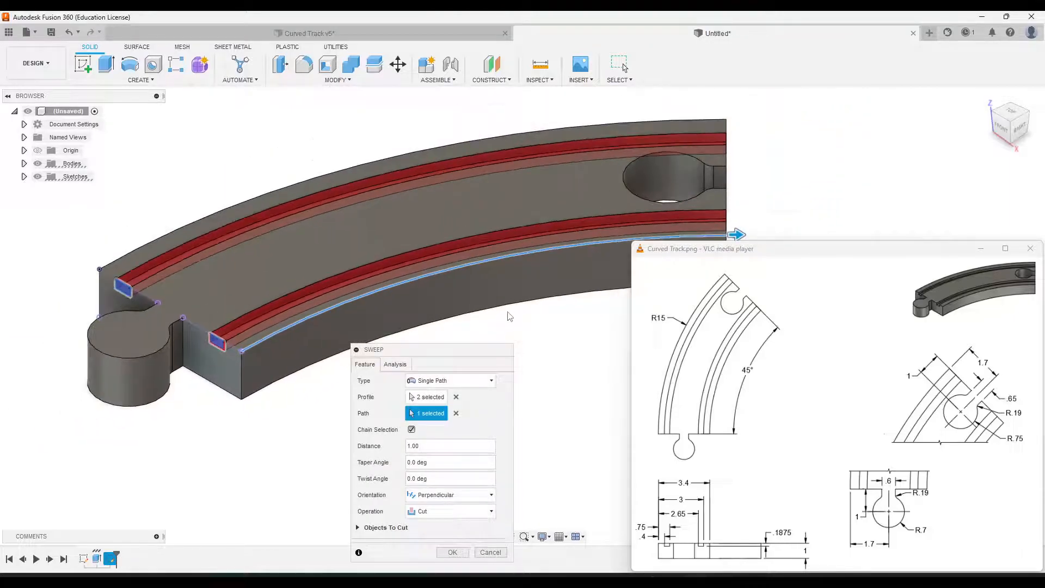
pyautogui.moveTo(217, 337); pyautogui.dragTo(188, 368, button='middle')
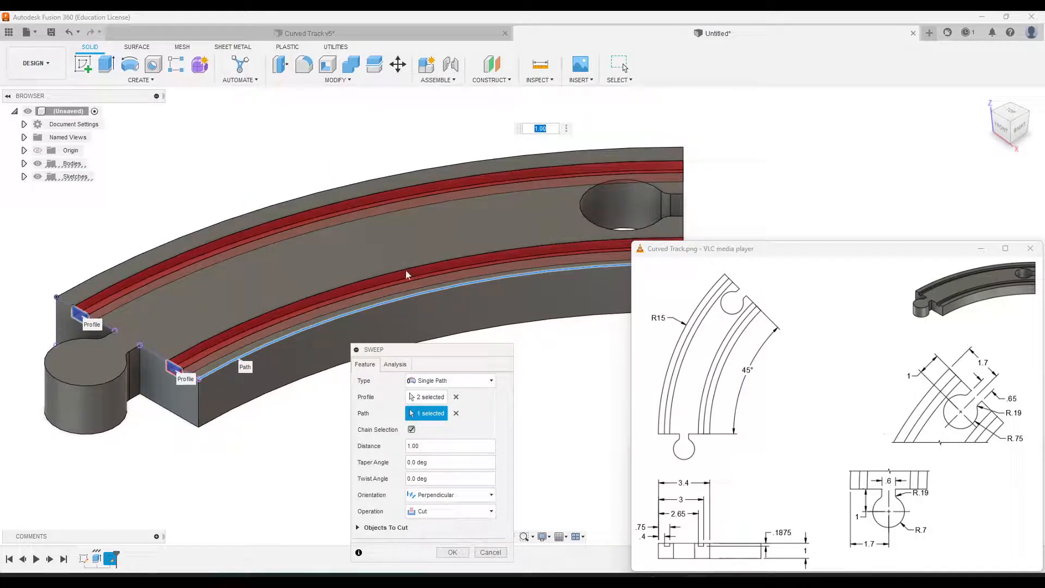
pyautogui.moveTo(555, 258); pyautogui.dragTo(451, 238, button='middle')
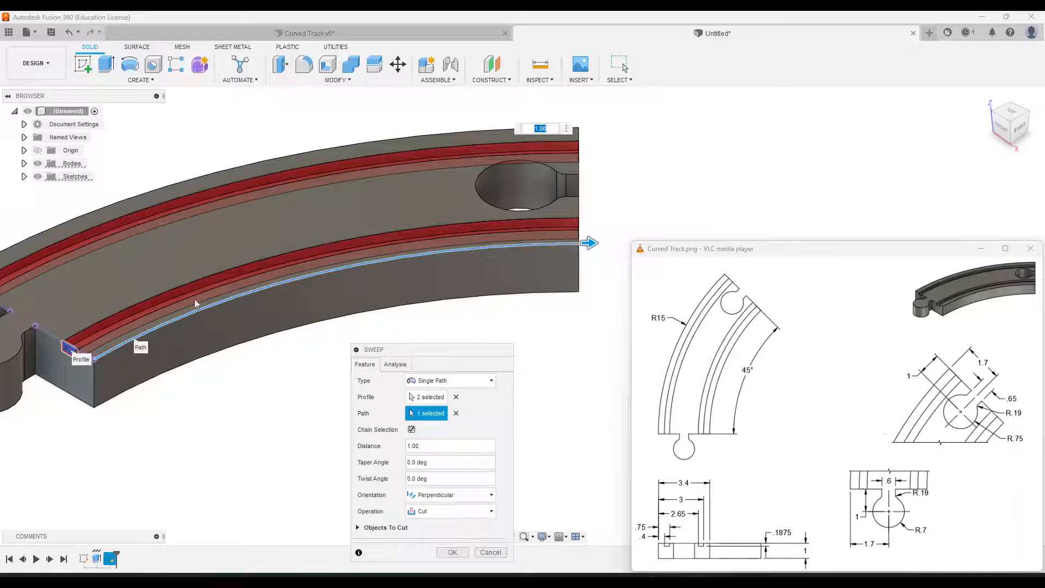
pyautogui.moveTo(389, 285); pyautogui.dragTo(383, 303, button='middle')
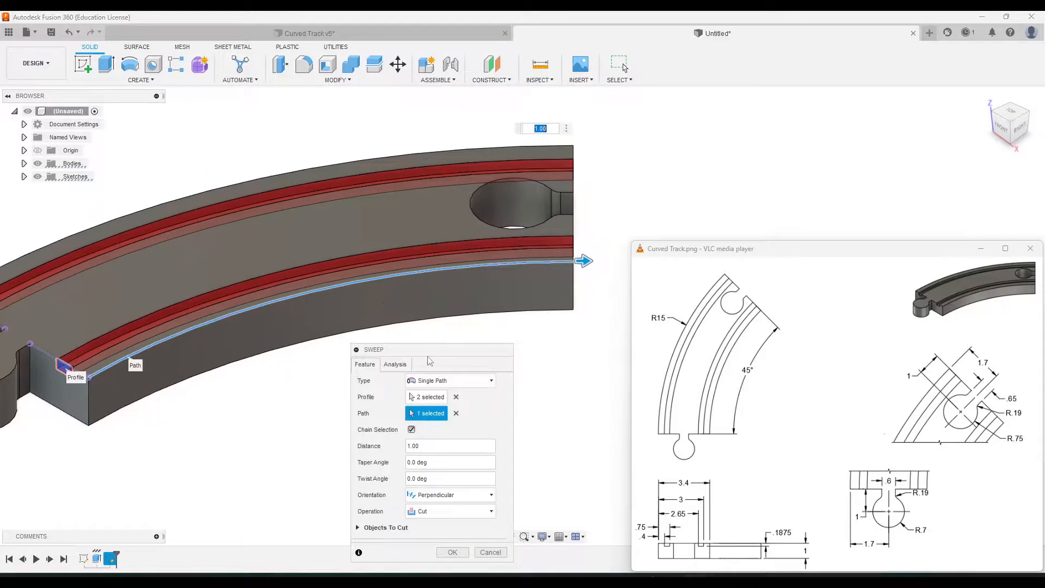
pyautogui.moveTo(430, 360); pyautogui.dragTo(408, 307)
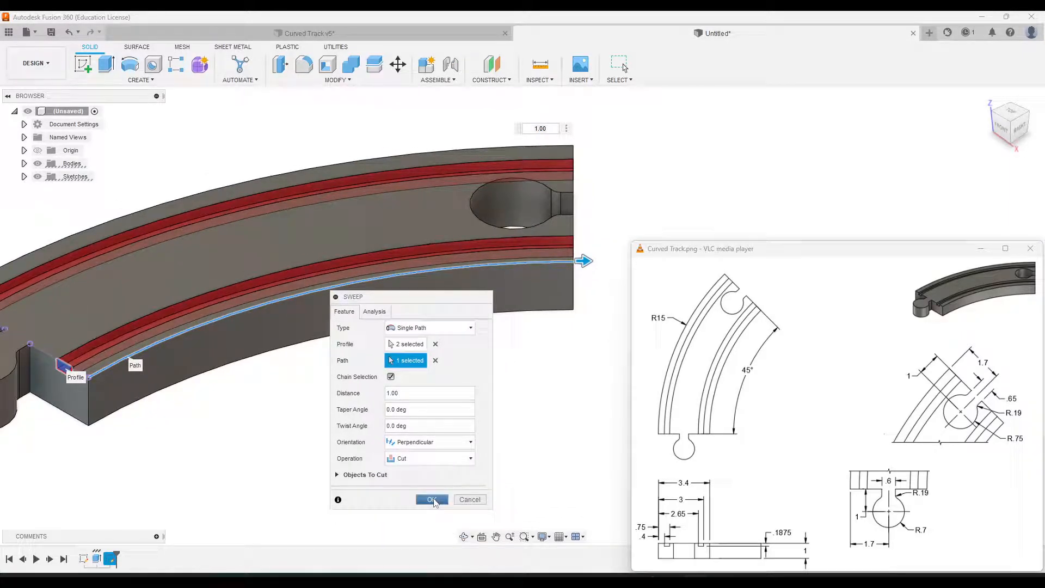
pyautogui.click(432, 499)
pyautogui.scroll(-2, 479, 384)
pyautogui.scroll(-2, 460, 436)
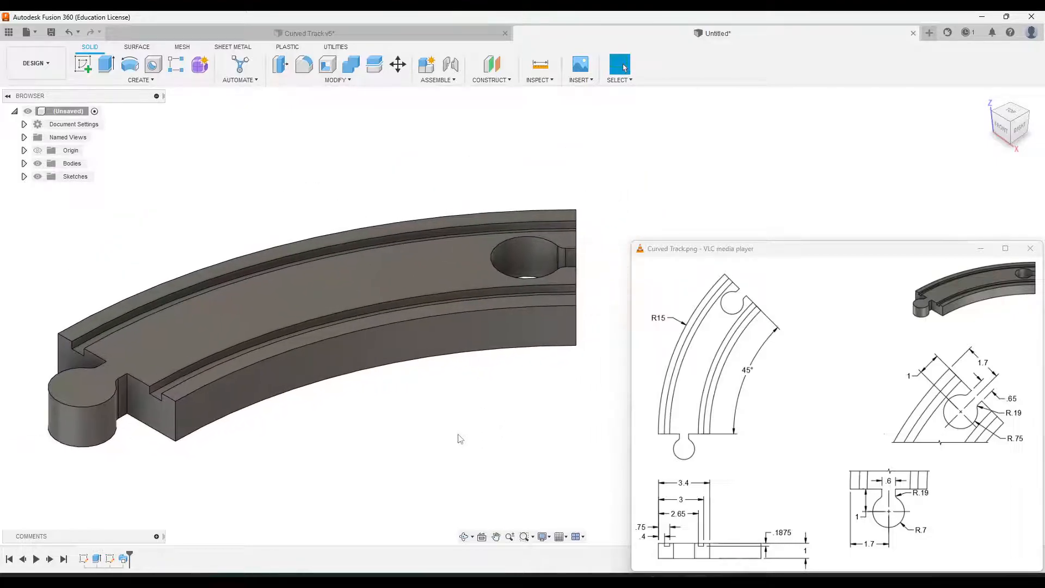
pyautogui.click(988, 100)
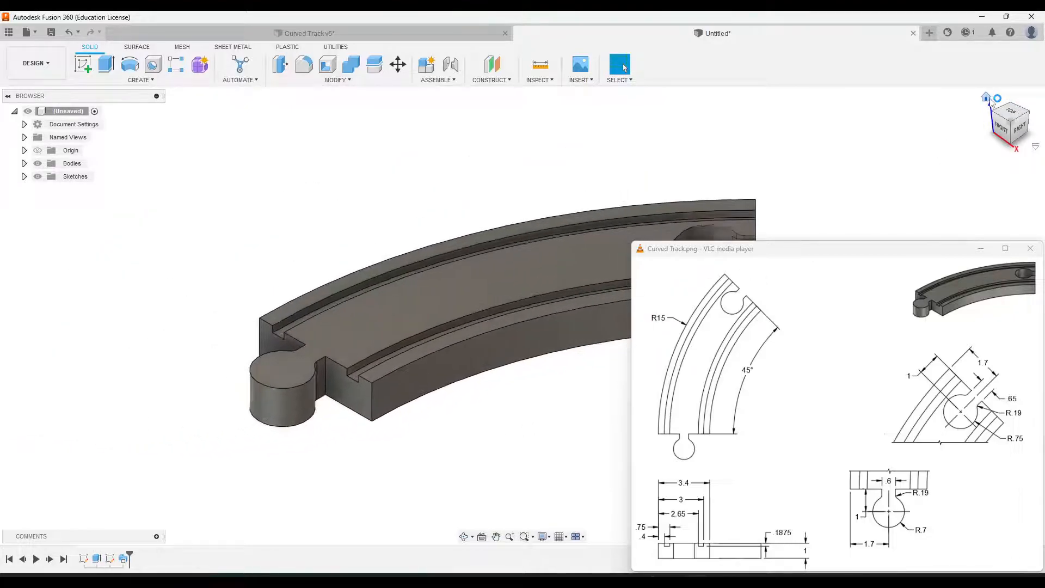